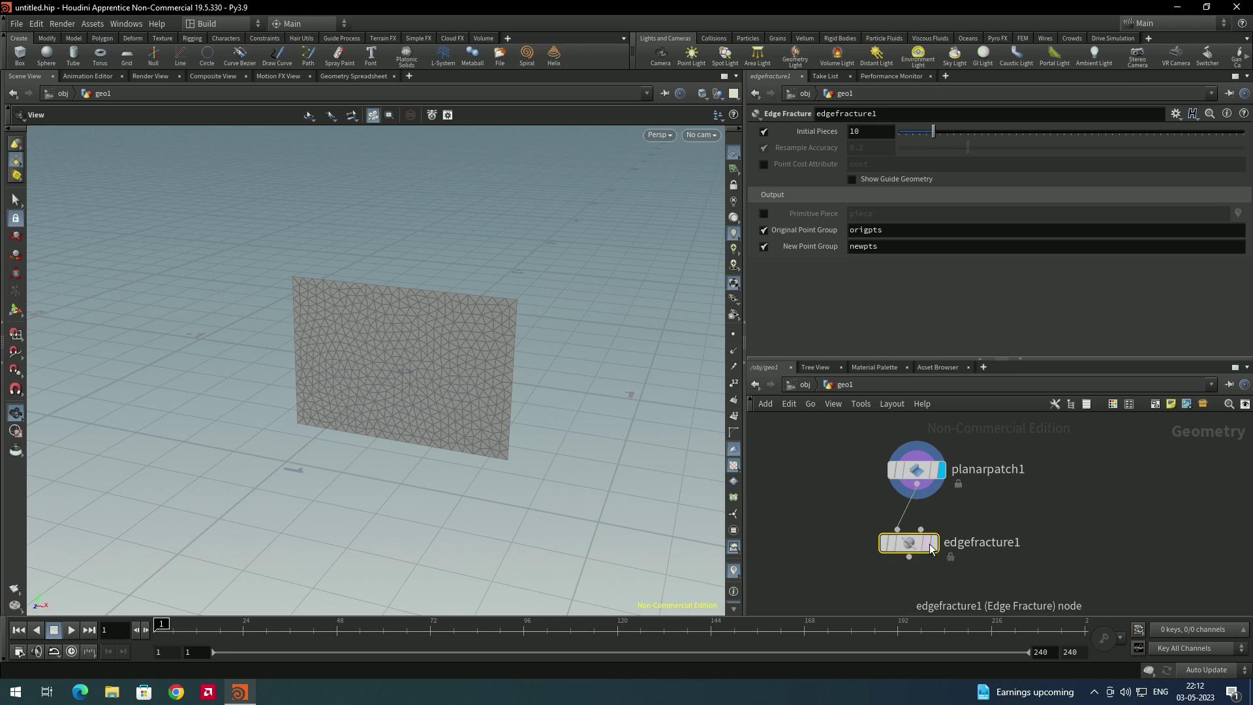
- Display the edgefracture1 node, enable its Primitive Piece attribute and visualize the pieces in different colors
{"action": "left_click", "coordinate": [934, 547]}
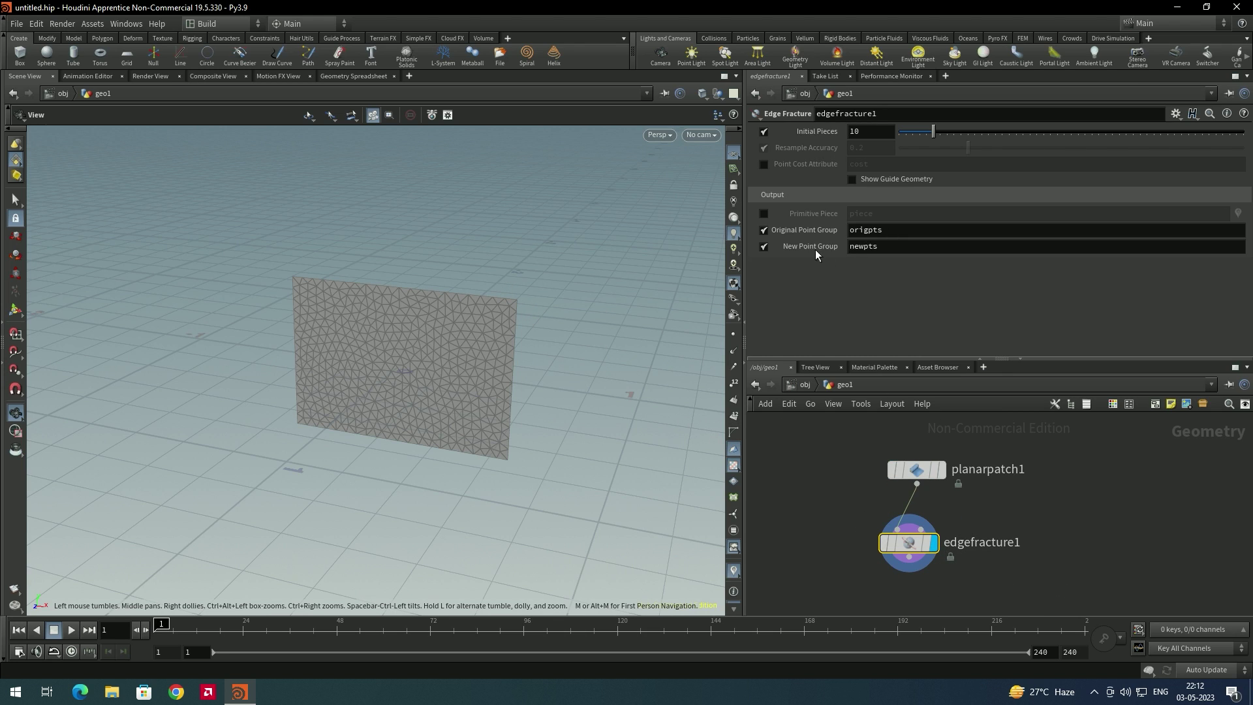
{"action": "left_click", "coordinate": [764, 213]}
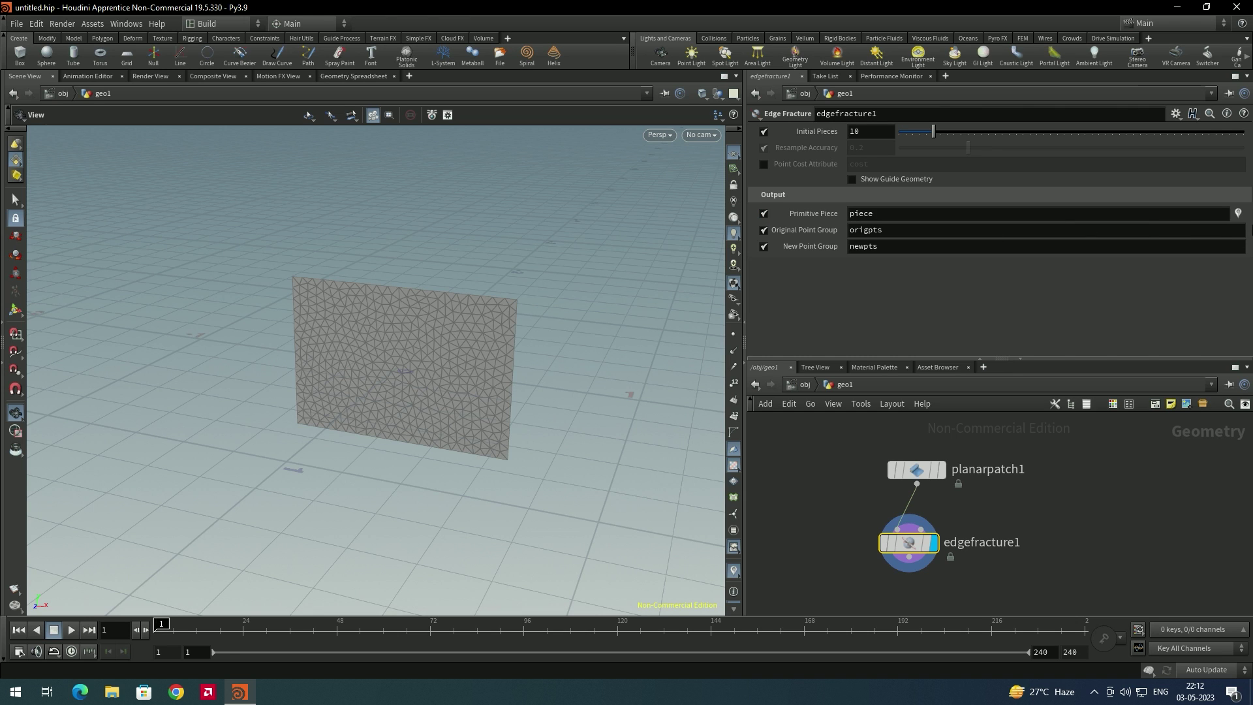
{"action": "left_click", "coordinate": [1238, 214]}
{"action": "left_click_drag", "start_coordinate": [523, 344], "coordinate": [371, 351]}
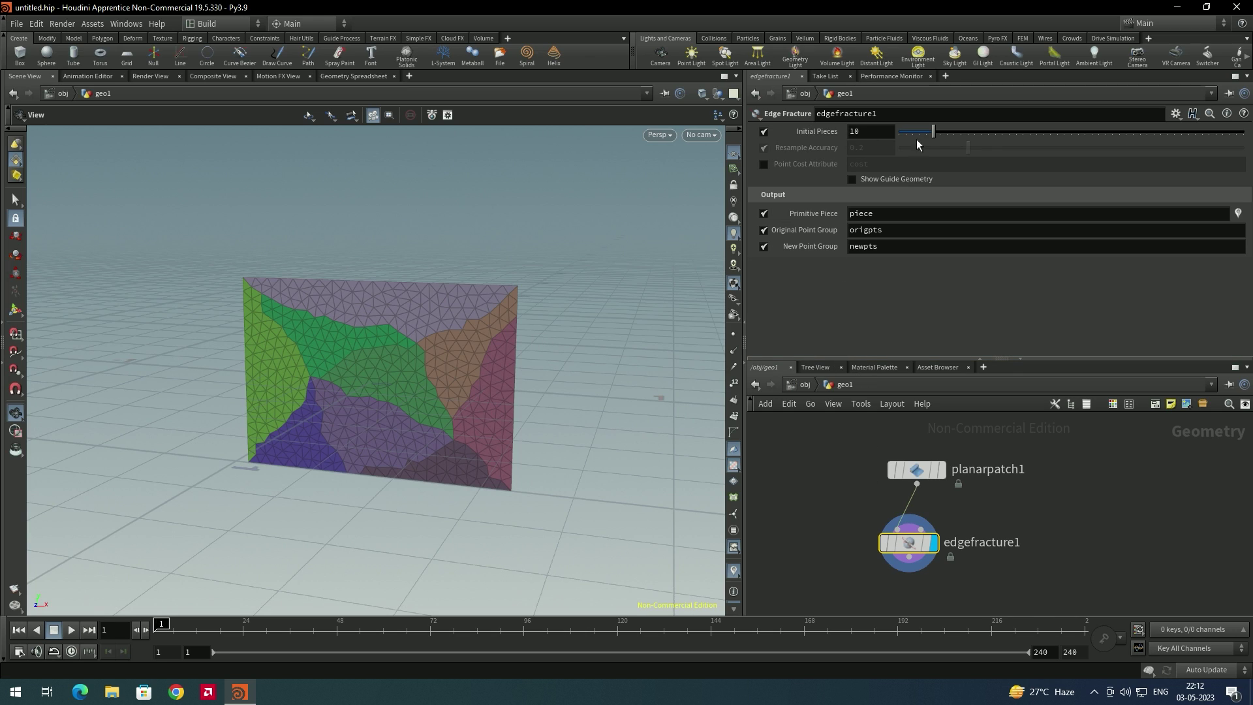
- Set the edge fracture's Initial Pieces to 13
{"action": "left_click_drag", "start_coordinate": [933, 133], "coordinate": [942, 139]}
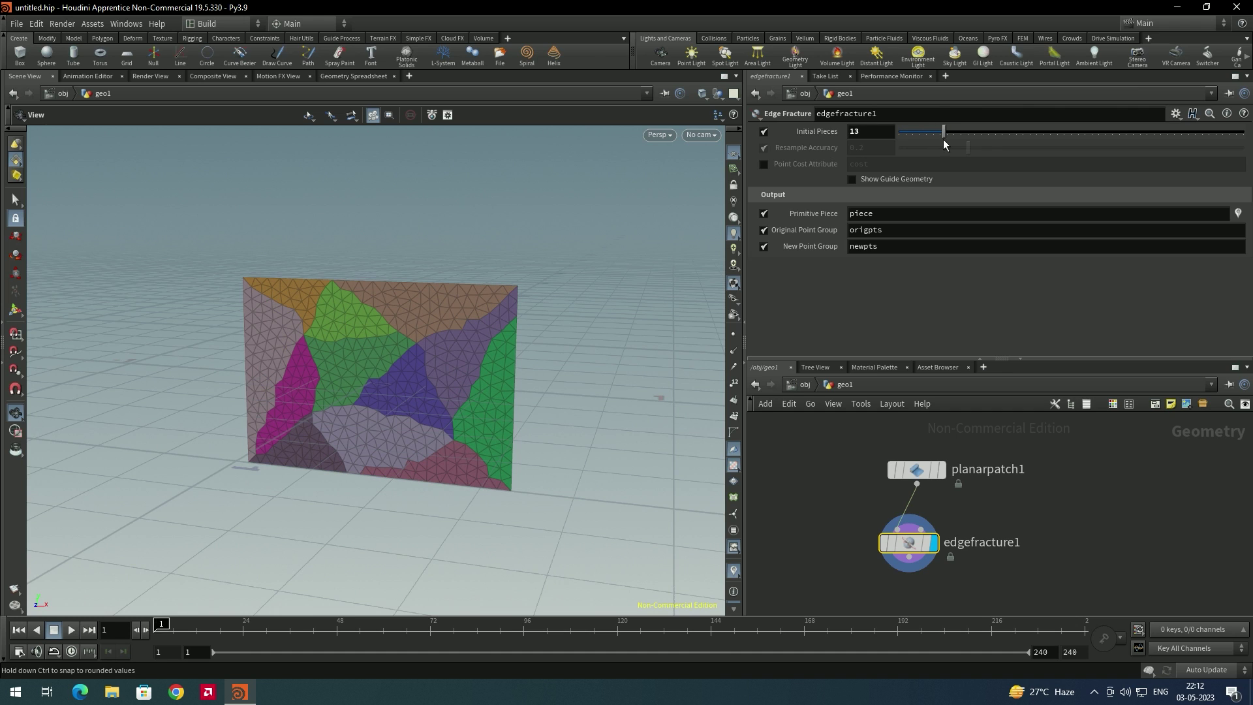
{"action": "left_click_drag", "start_coordinate": [609, 290], "coordinate": [520, 338]}
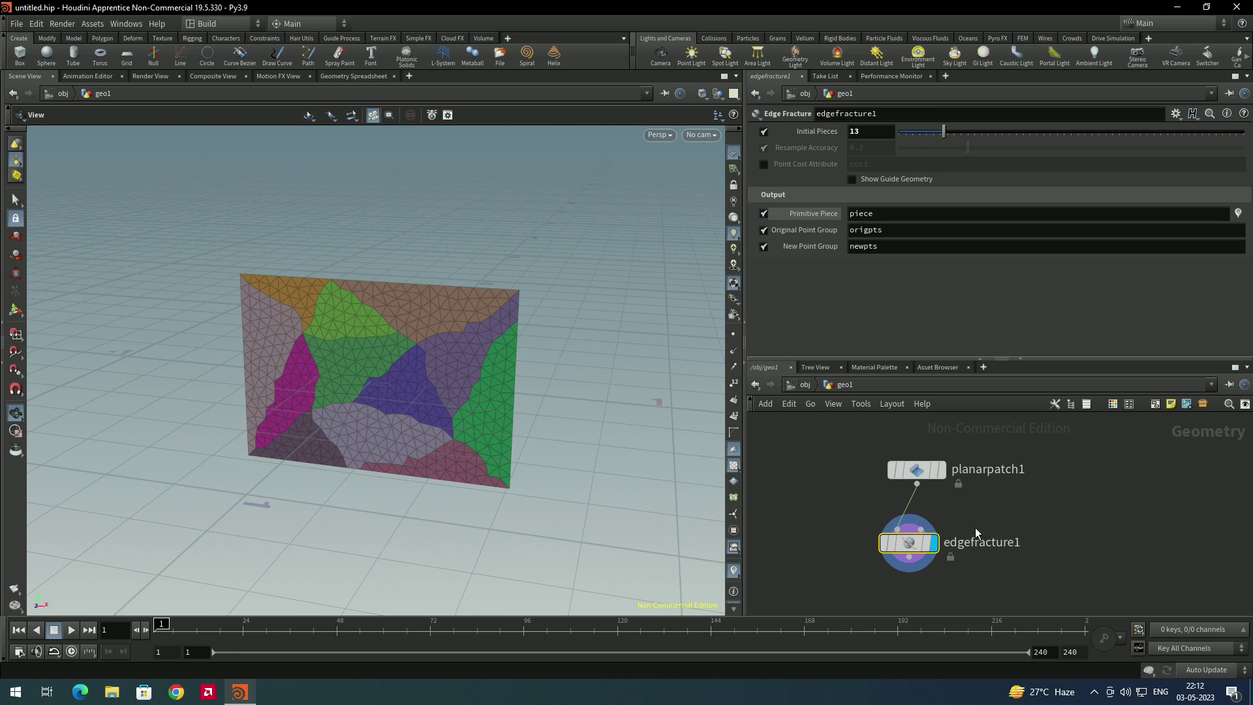
- Add an Exploded View node below edgefracture1, connect the fracture output to it and display it
{"action": "key", "text": "Tab"}
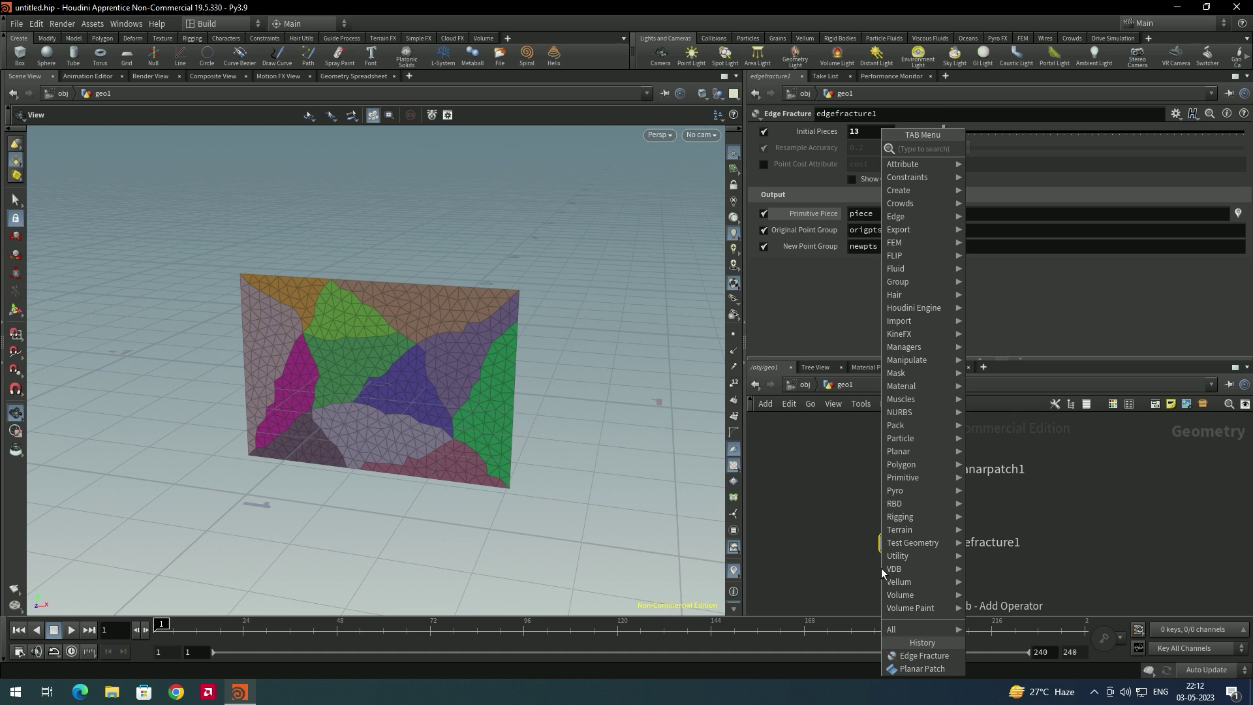
{"action": "type", "text": "explode"}
{"action": "key", "text": "Return"}
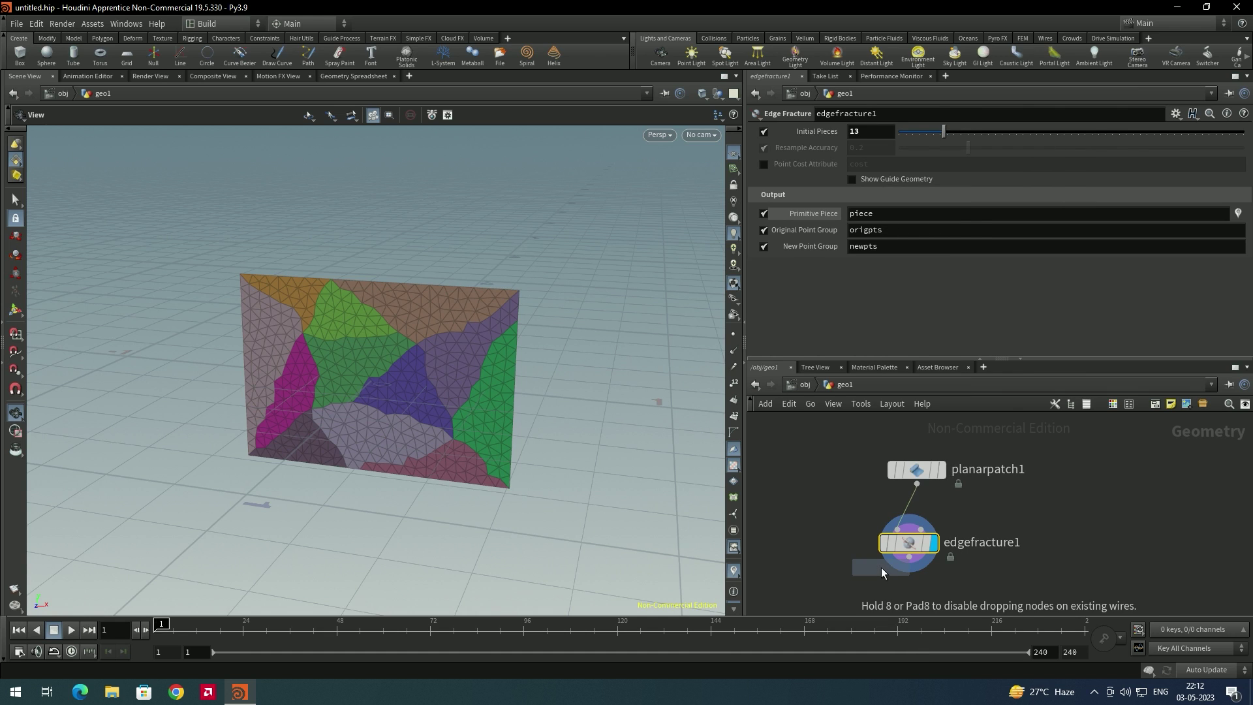
{"action": "left_click", "coordinate": [871, 593]}
{"action": "left_click_drag", "start_coordinate": [908, 559], "coordinate": [871, 580]}
{"action": "left_click", "coordinate": [895, 593]}
{"action": "left_click_drag", "start_coordinate": [417, 370], "coordinate": [405, 344]}
{"action": "left_click_drag", "start_coordinate": [337, 268], "coordinate": [386, 300]}
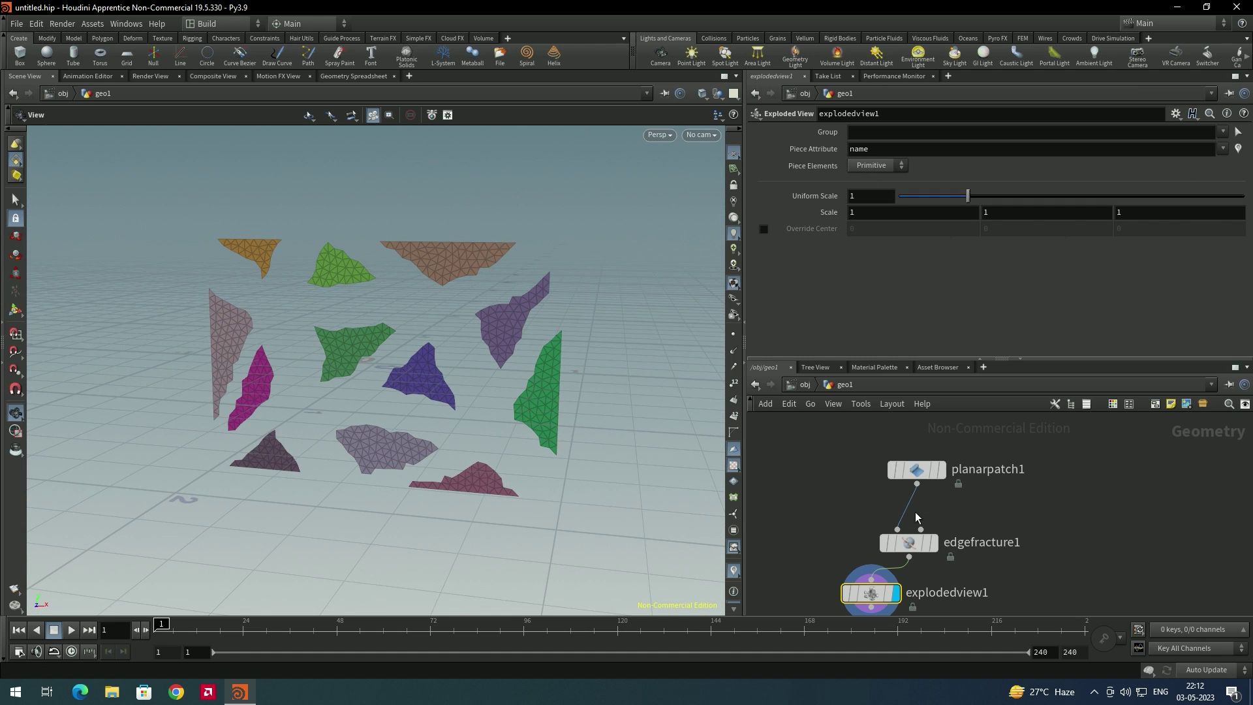
- Undo the exploded view node and the edge fracture's Primitive Piece output
{"action": "left_click", "coordinate": [908, 542]}
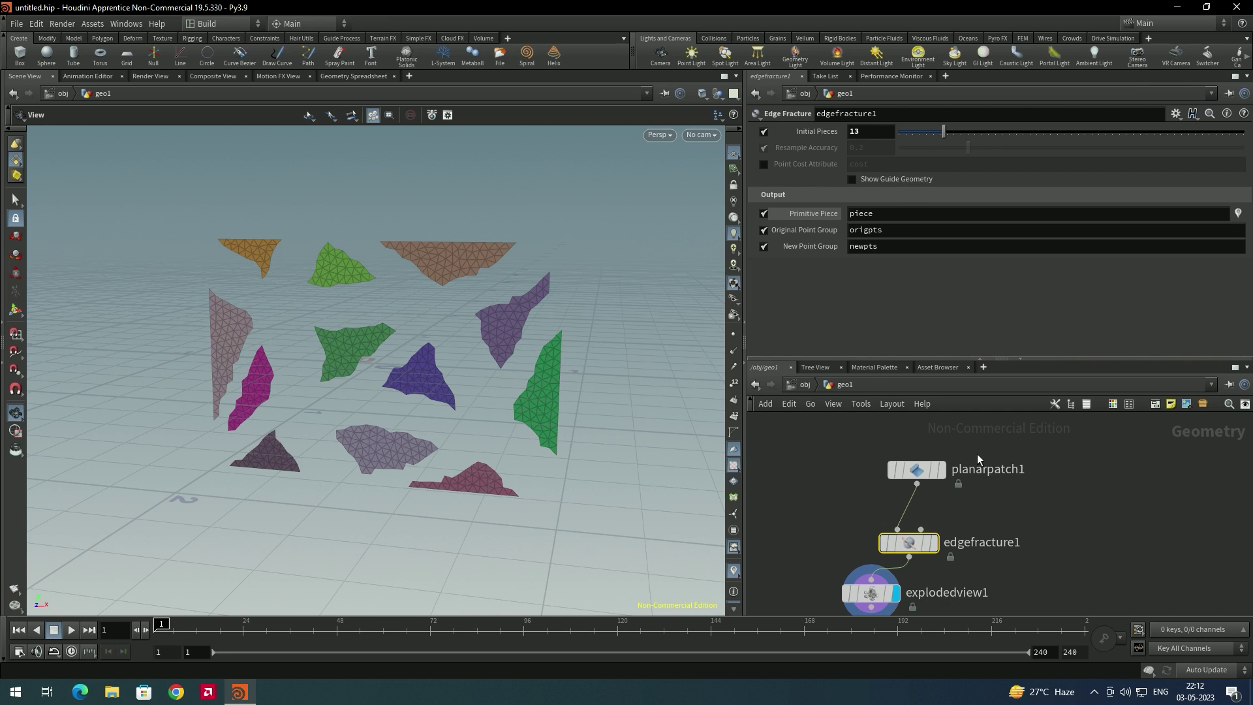
{"action": "key", "text": "ctrl+z"}
{"action": "key", "text": "ctrl+z"}
- Add a Vellum Configure Cloth node below edgefracture1, fed by the fracture output, and display it
{"action": "middle_click_drag", "start_coordinate": [851, 557], "coordinate": [835, 515]}
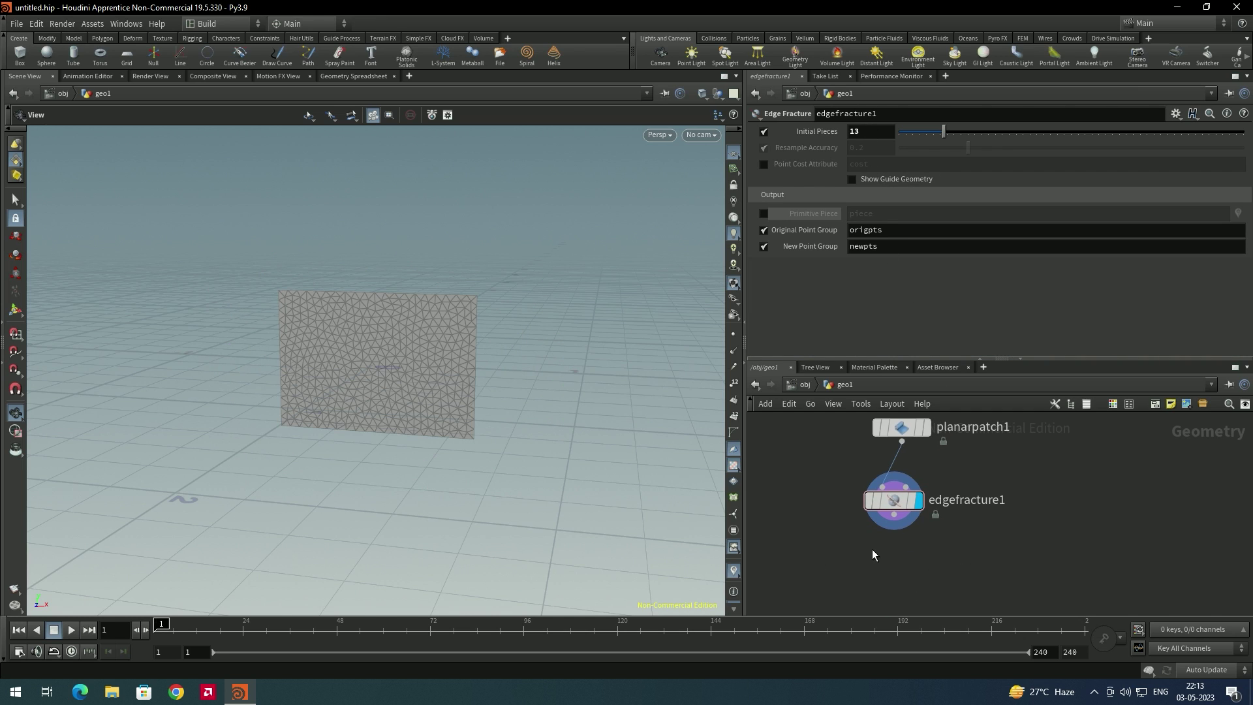
{"action": "key", "text": "Tab"}
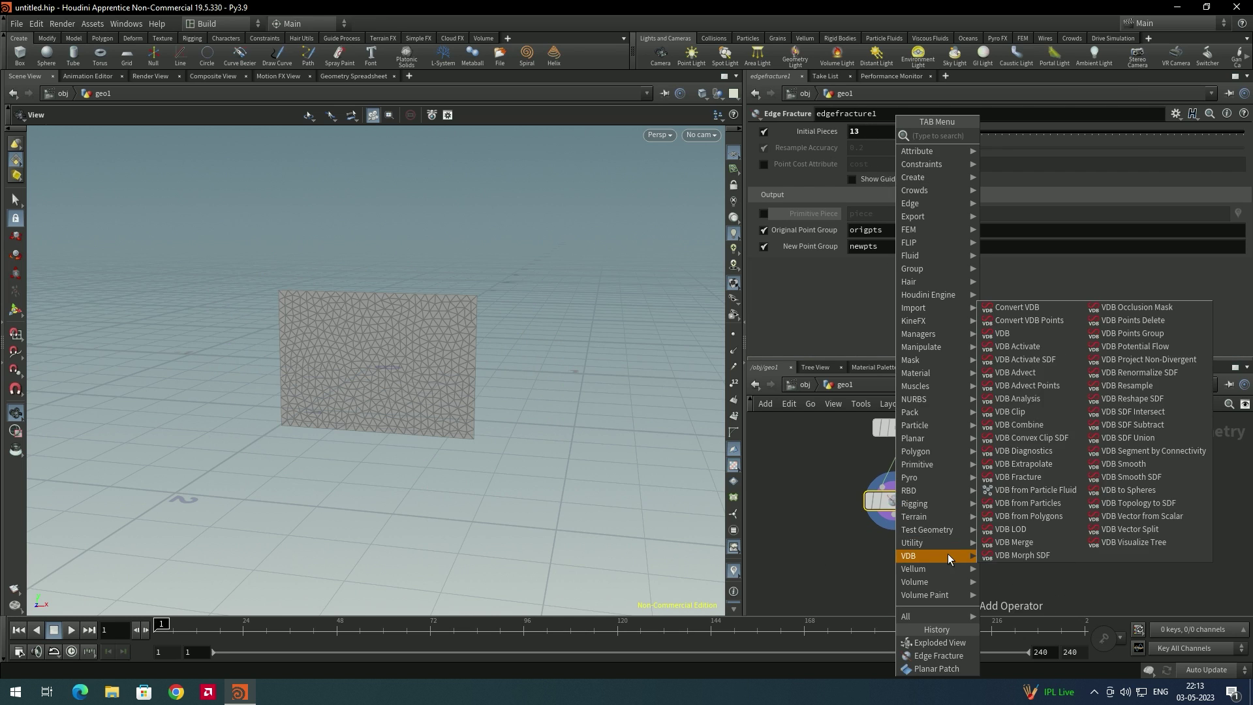
{"action": "type", "text": "vellum con"}
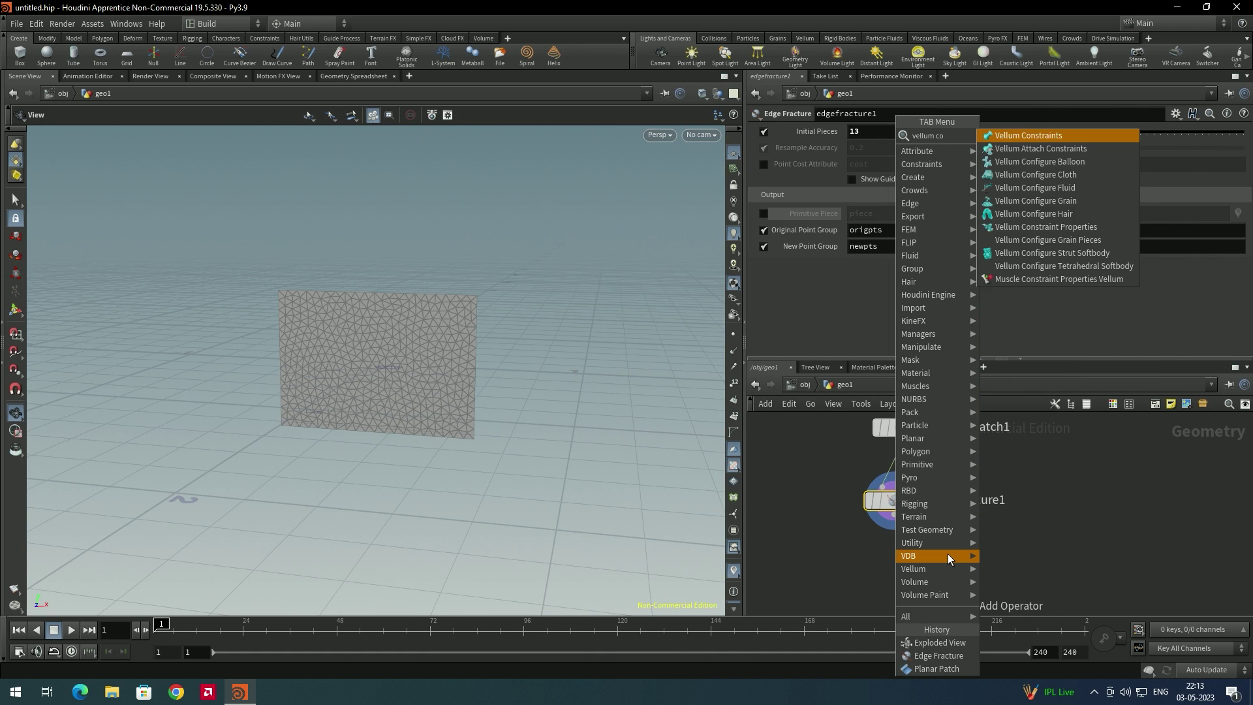
{"action": "key", "text": "Down"}
{"action": "key", "text": "Down"}
{"action": "key", "text": "Down"}
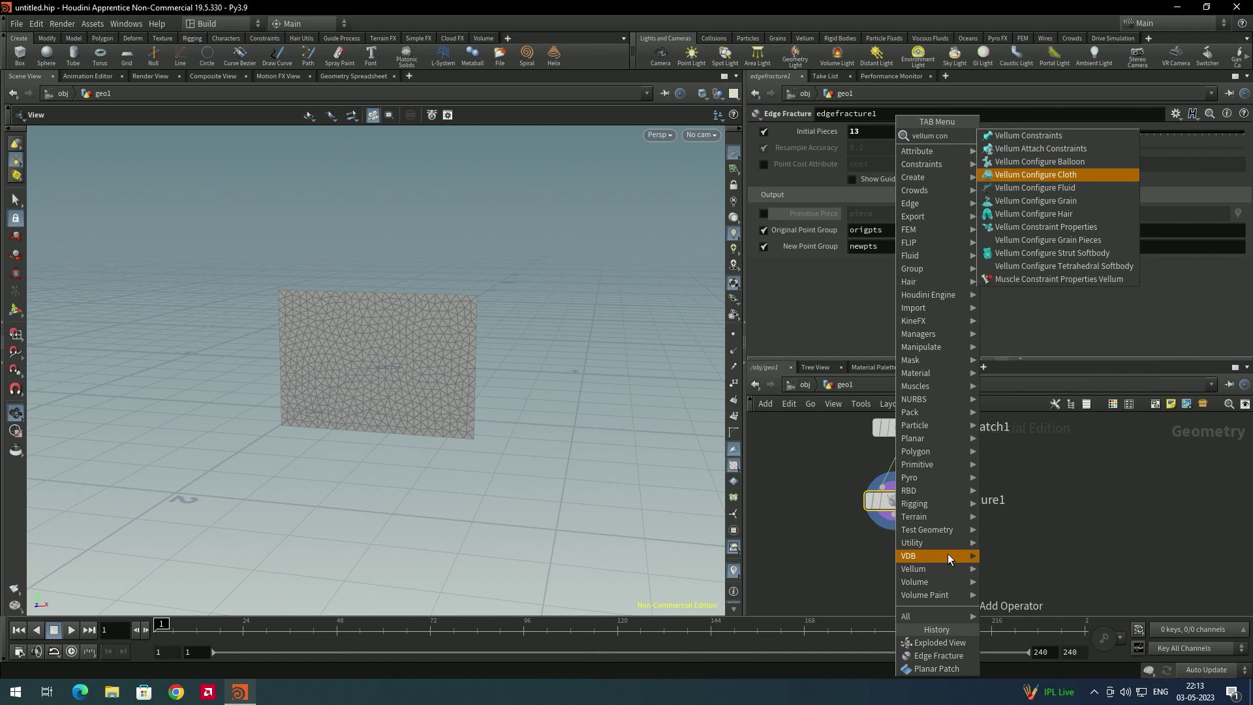
{"action": "key", "text": "Return"}
{"action": "left_click", "coordinate": [886, 586]}
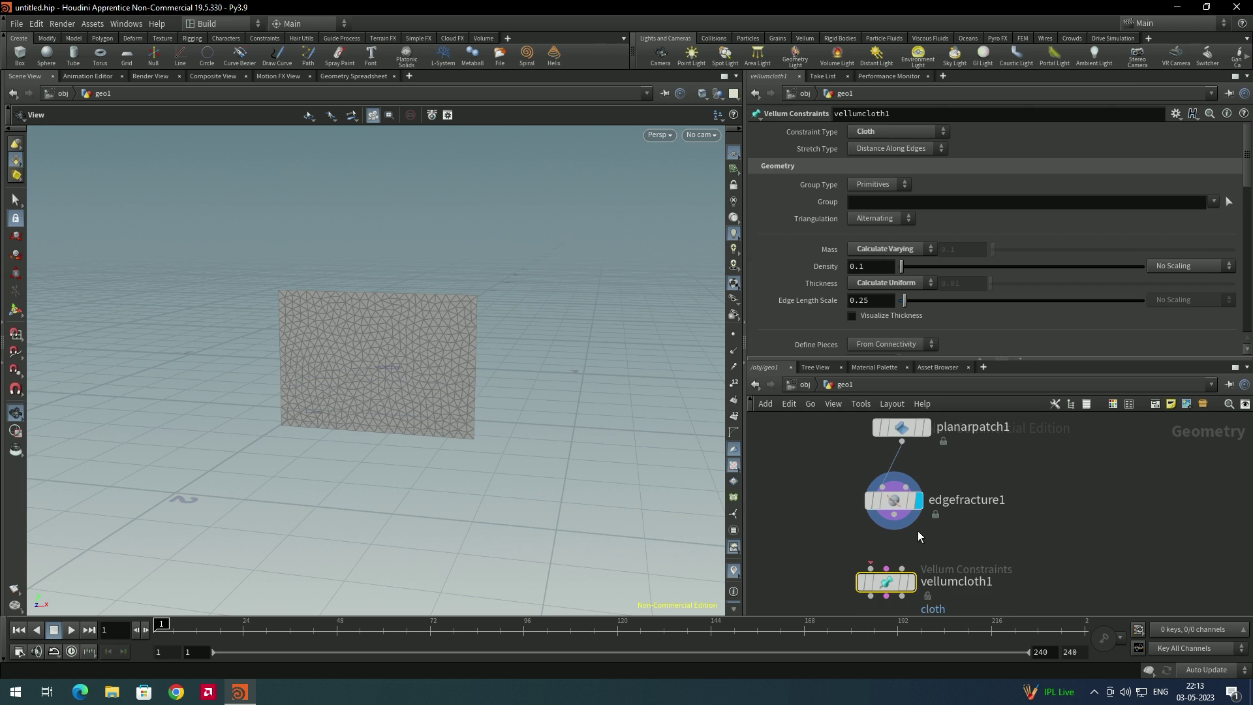
{"action": "left_click", "coordinate": [913, 582]}
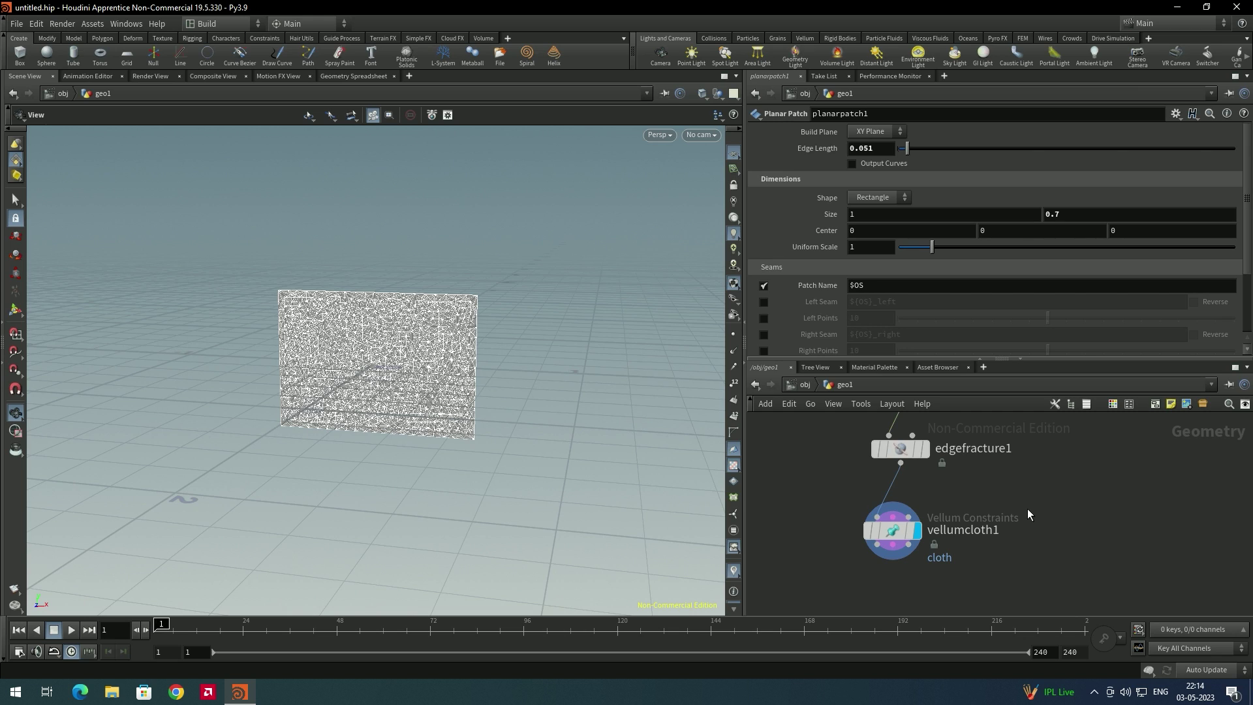
- Enable the Left Seam group on the planarpatch1 node
{"action": "middle_click_drag", "start_coordinate": [1018, 509], "coordinate": [1026, 541]}
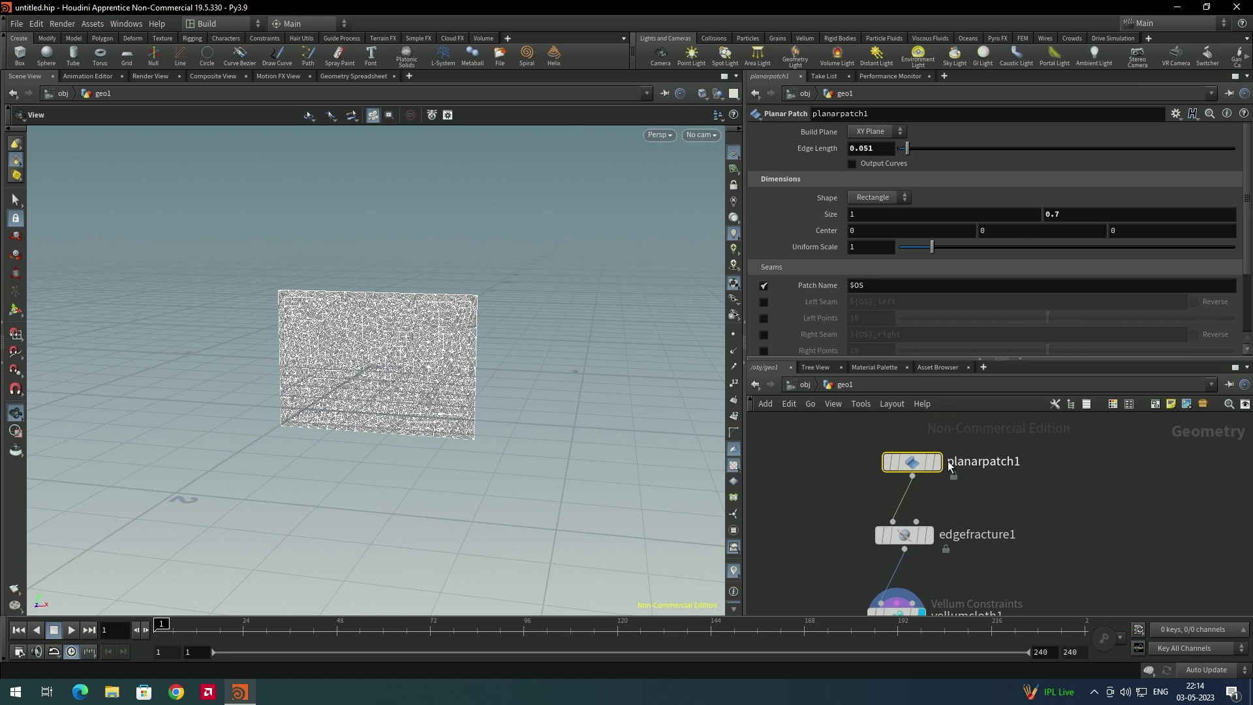
{"action": "scroll", "coordinate": [792, 298], "scroll_direction": "down", "scroll_amount": 1}
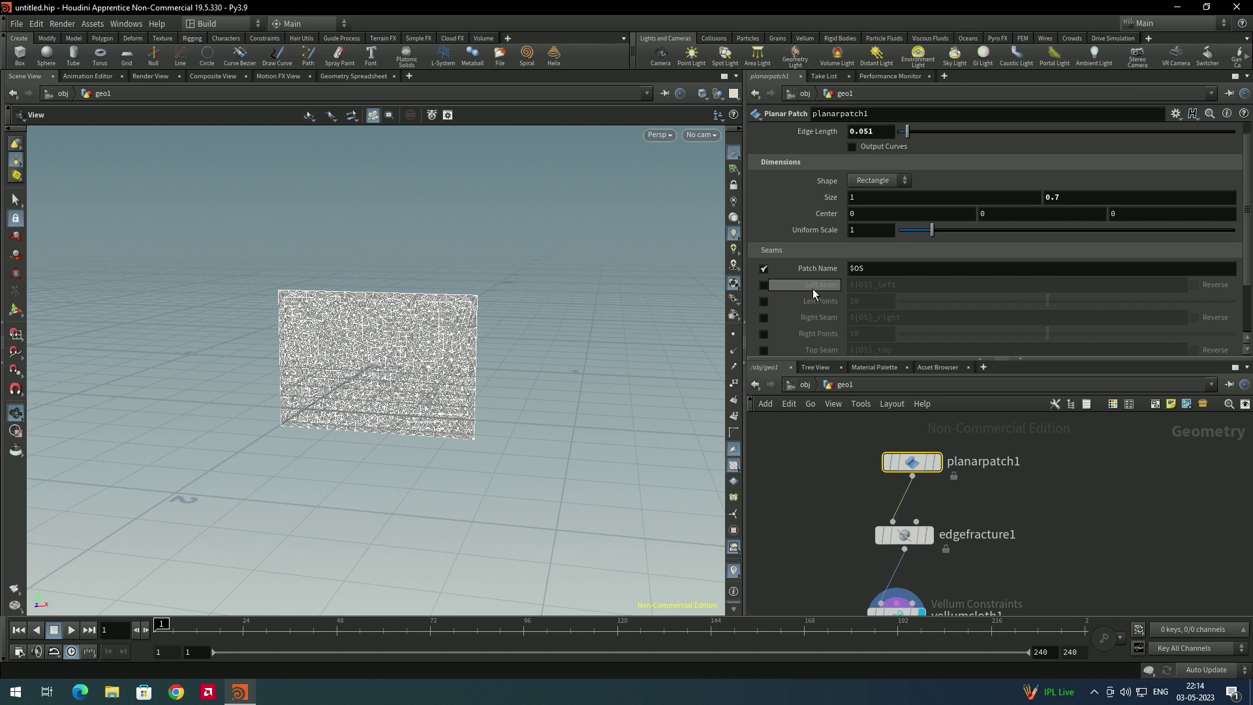
{"action": "left_click", "coordinate": [764, 285]}
- Set the Pin Points of vellumcloth1 to the planarpatch1_left group and check the pinned edge
{"action": "middle_click_drag", "start_coordinate": [1016, 529], "coordinate": [1007, 470]}
{"action": "left_click", "coordinate": [886, 559]}
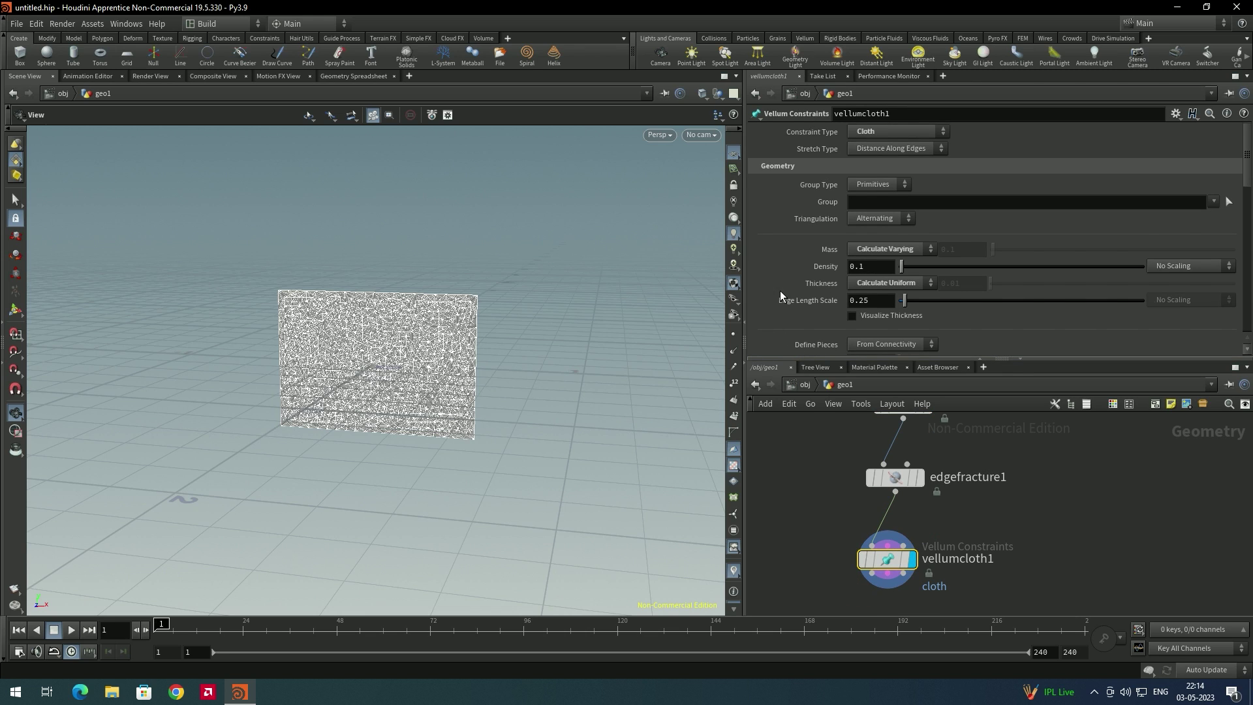
{"action": "scroll", "coordinate": [783, 291], "scroll_direction": "down", "scroll_amount": 5}
{"action": "scroll", "coordinate": [791, 297], "scroll_direction": "down", "scroll_amount": 1}
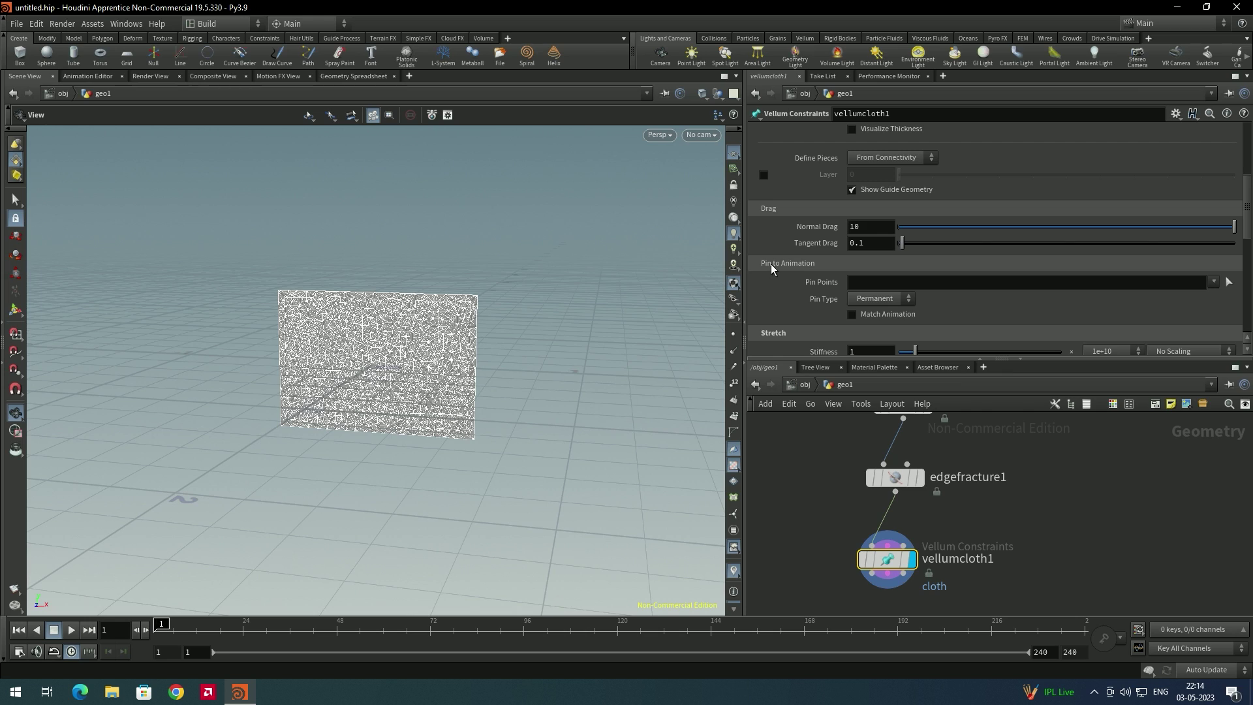
{"action": "left_click", "coordinate": [1212, 282]}
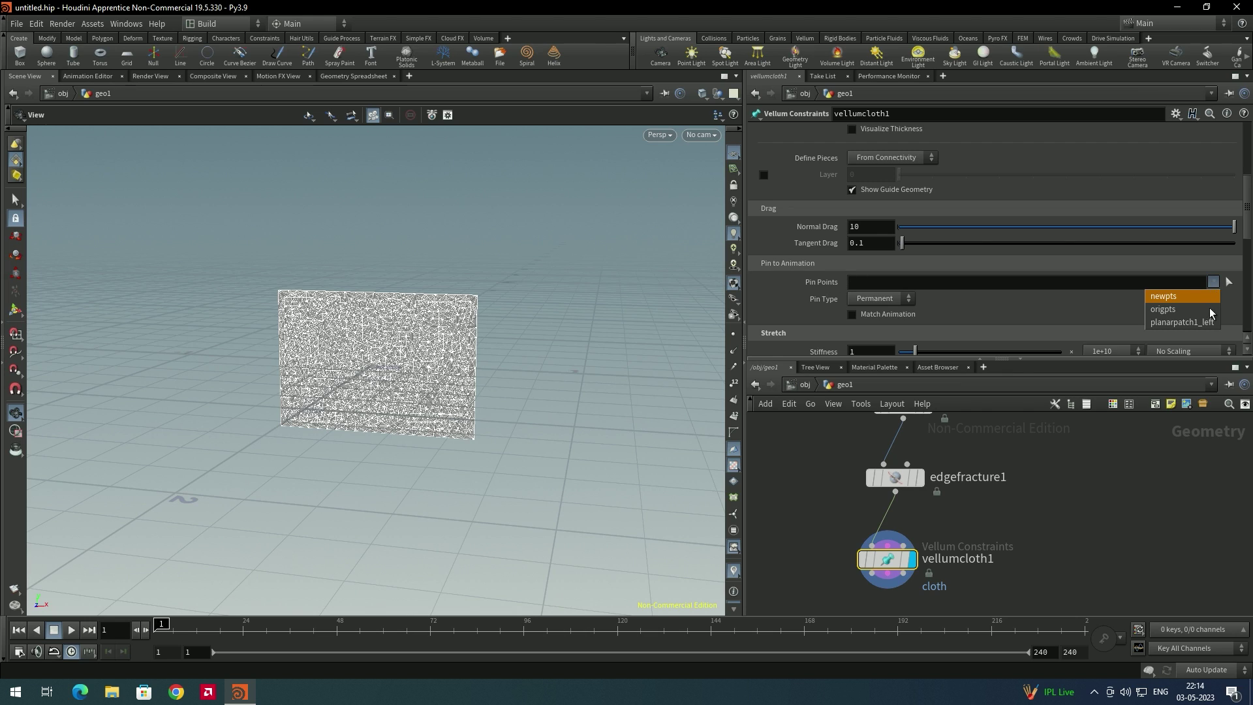
{"action": "left_click", "coordinate": [1178, 323]}
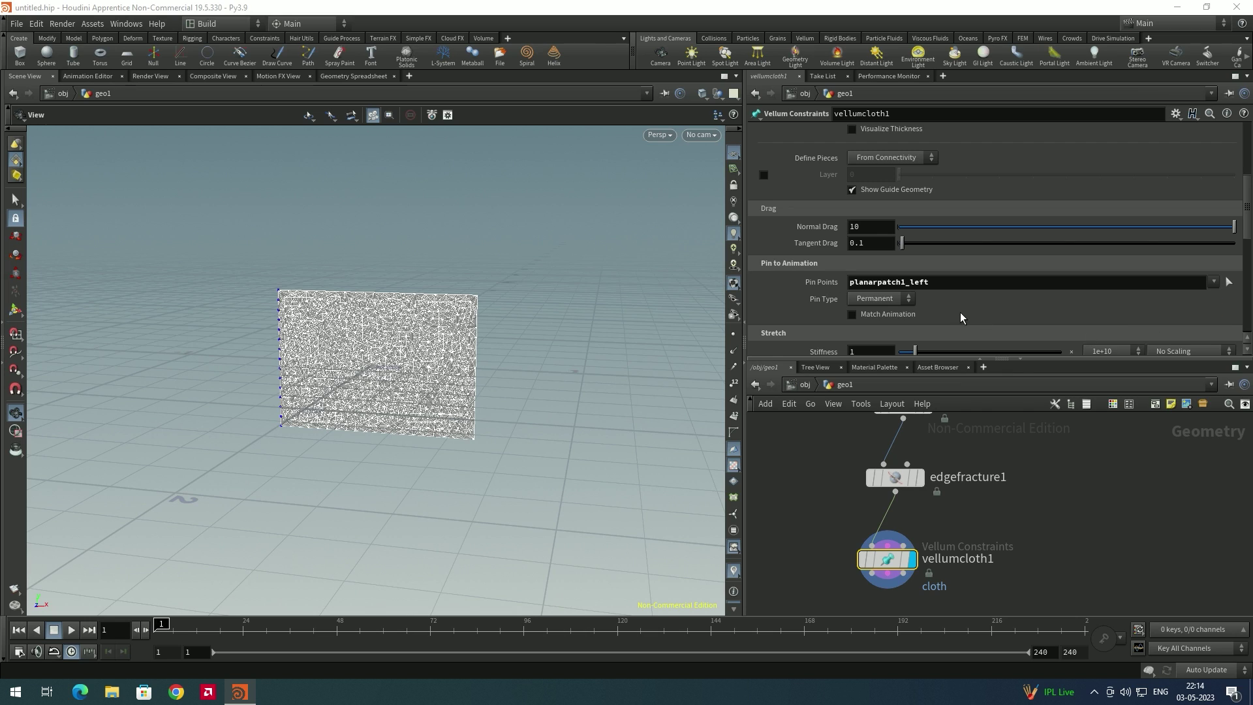
{"action": "left_click_drag", "start_coordinate": [271, 327], "coordinate": [279, 286]}
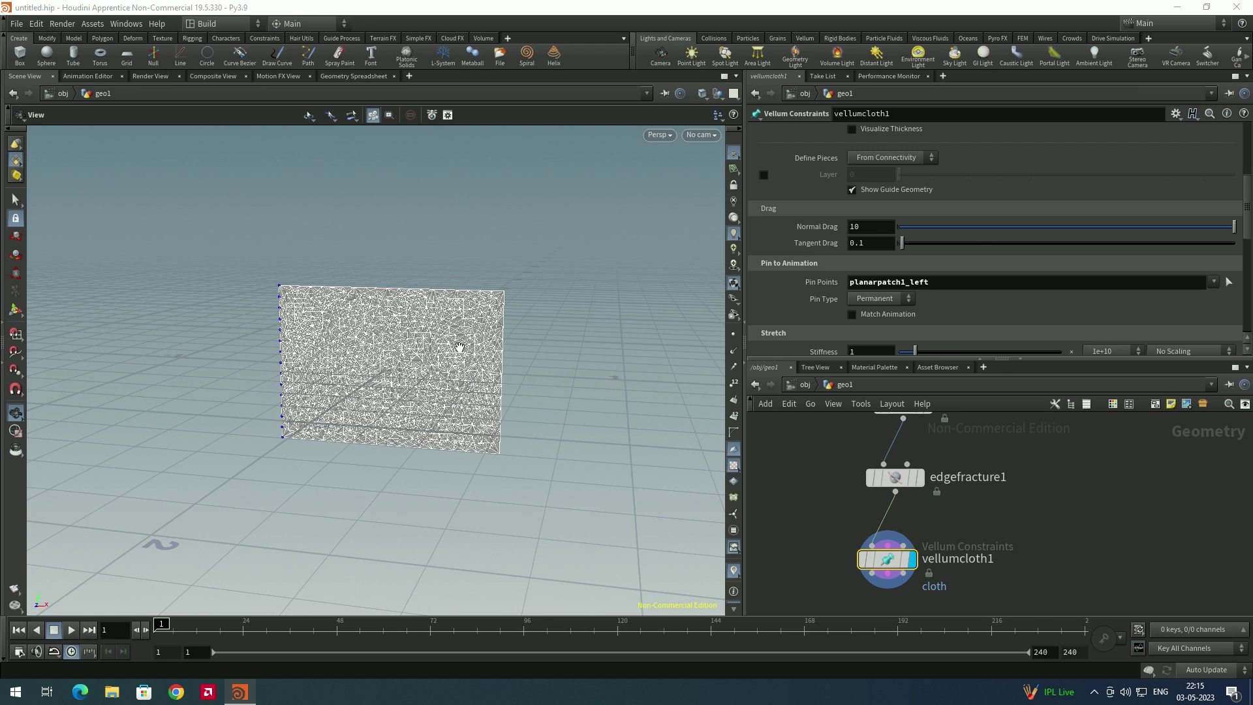
- Add a Vellum Solver node below vellumcloth1, connect the cloth outputs to it and display it
{"action": "middle_click_drag", "start_coordinate": [986, 610], "coordinate": [978, 564]}
{"action": "key", "text": "Tab"}
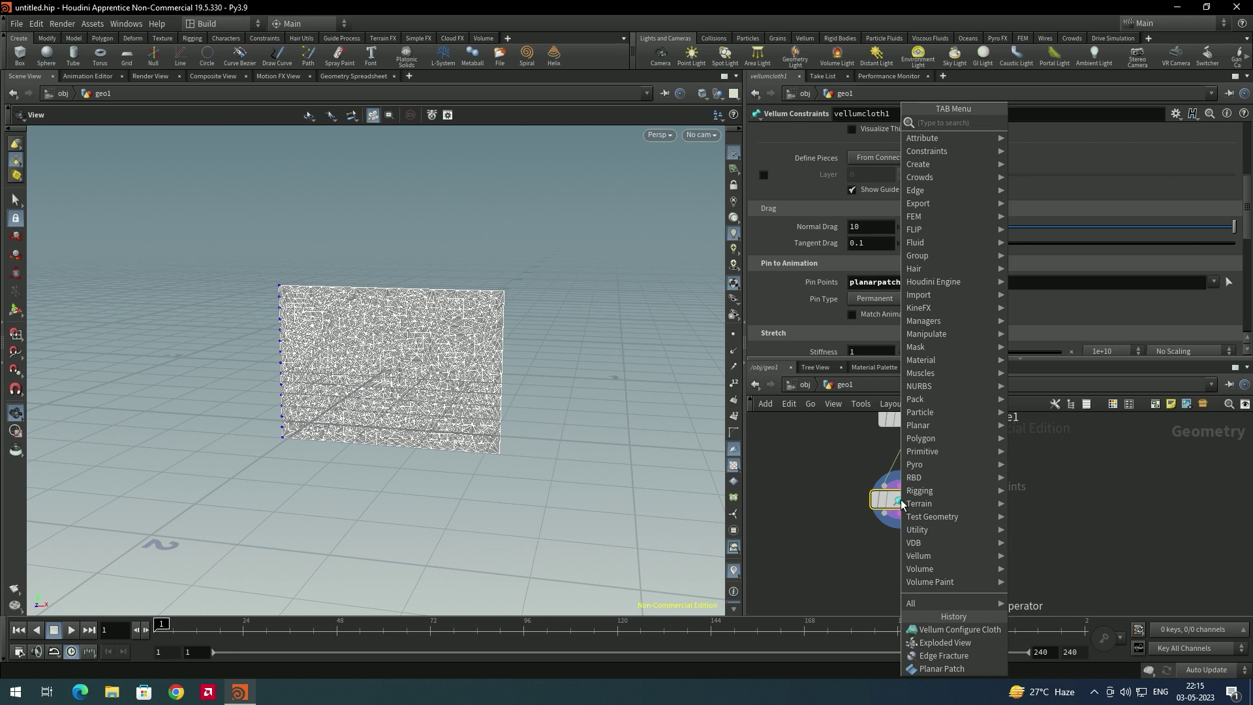
{"action": "type", "text": "vellum so"}
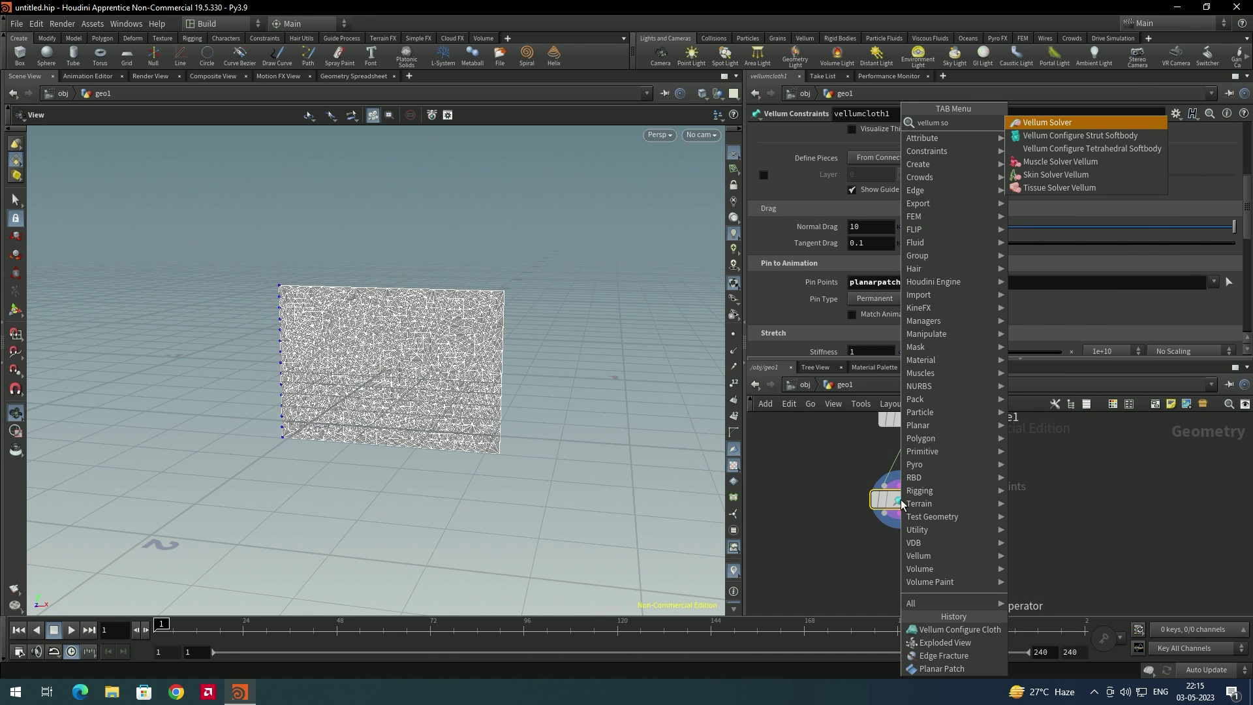
{"action": "key", "text": "Return"}
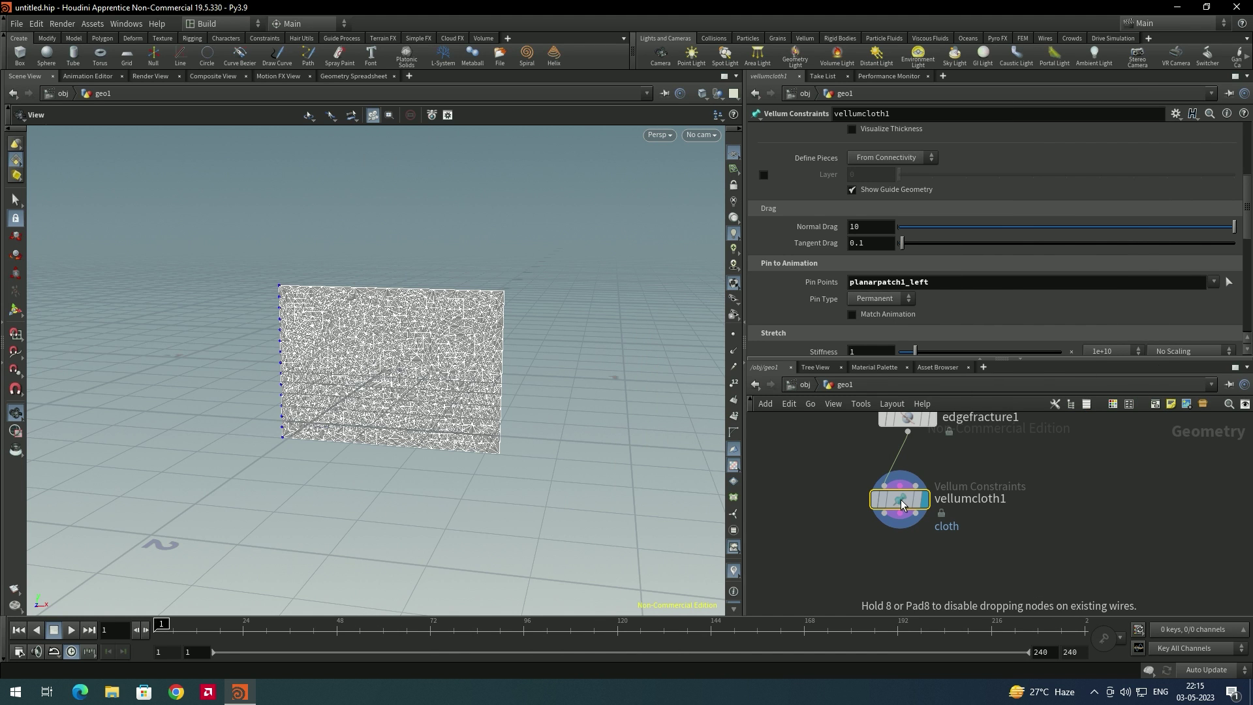
{"action": "left_click", "coordinate": [878, 566]}
{"action": "left_click_drag", "start_coordinate": [896, 514], "coordinate": [878, 553]}
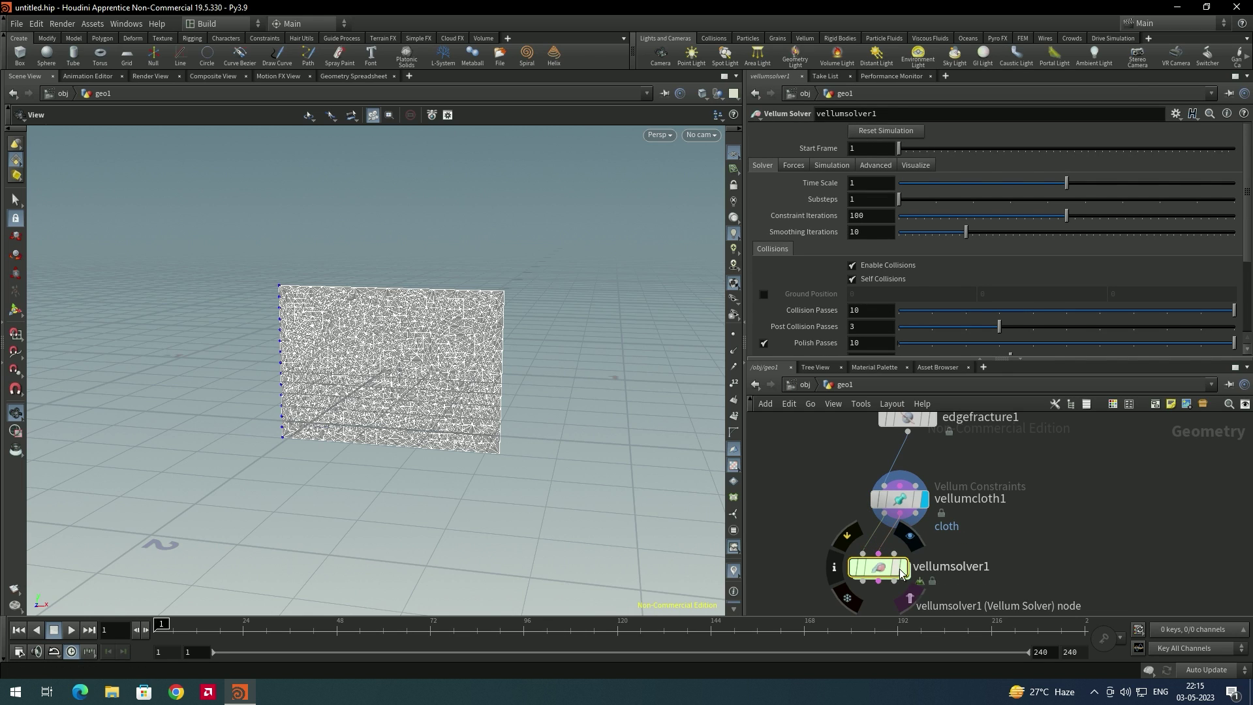
{"action": "left_click", "coordinate": [903, 567]}
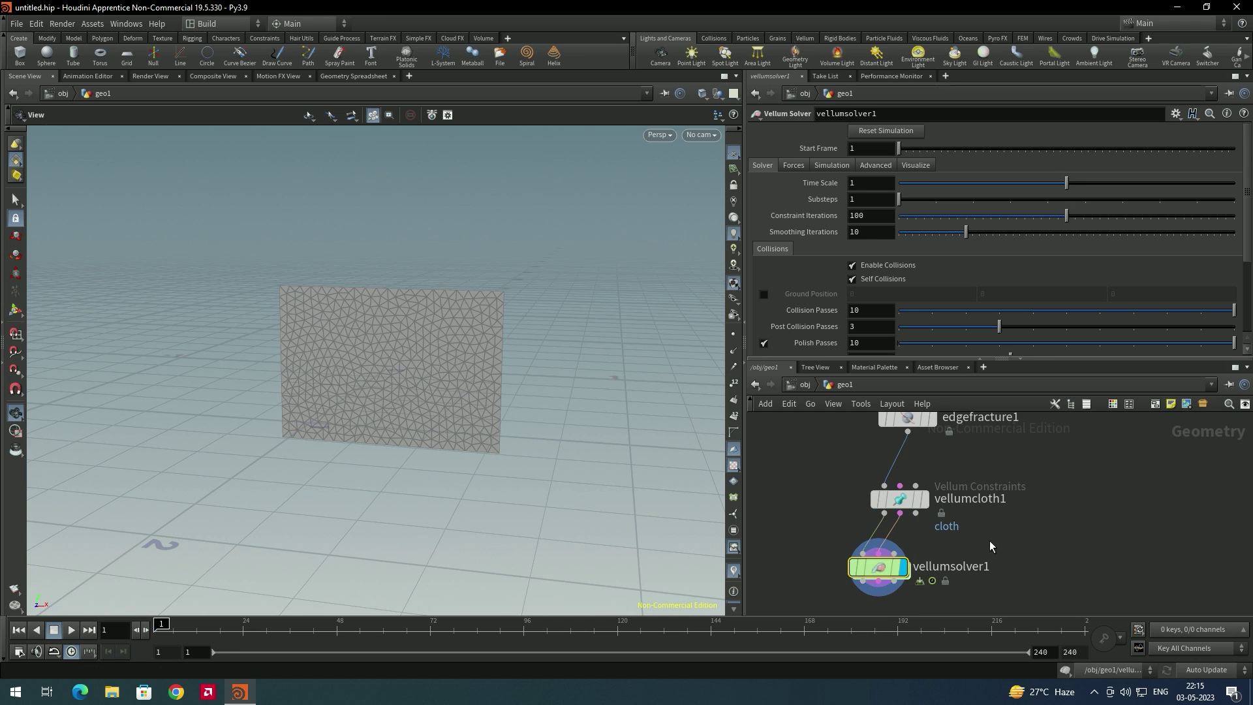
- Play the cloth simulation twice from frame 1 to check its behavior, and return to the first frame
{"action": "left_click", "coordinate": [71, 629]}
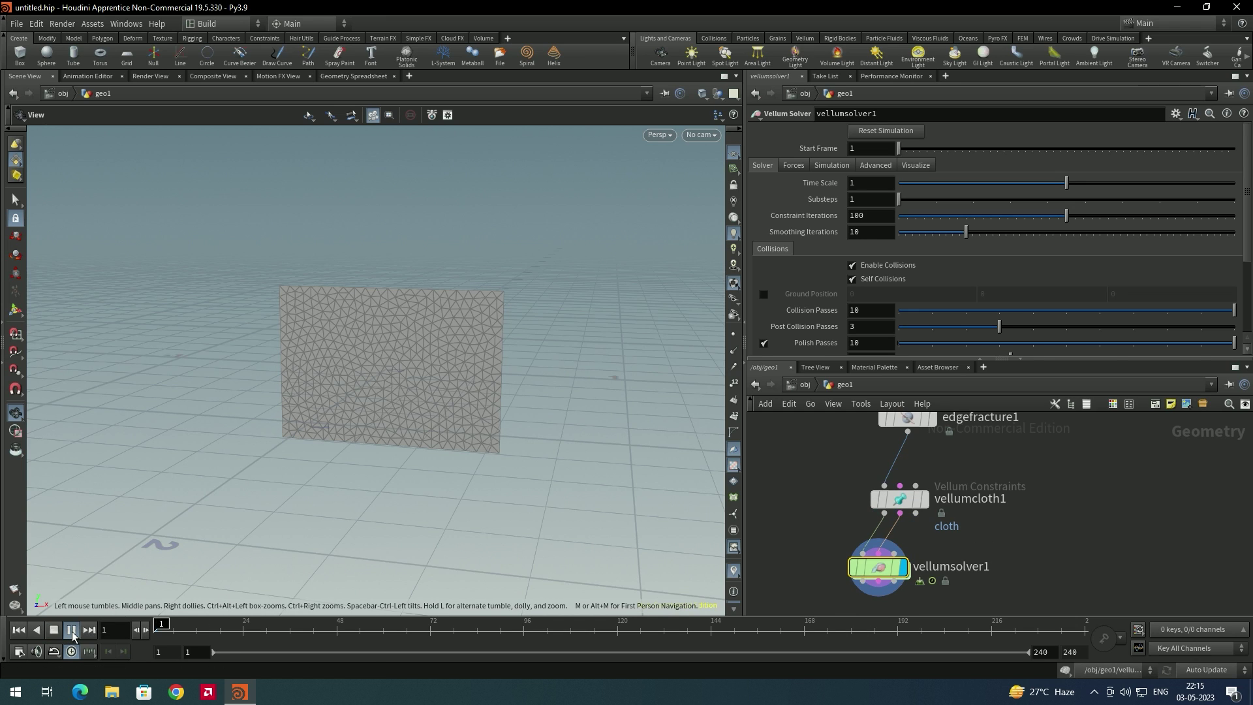
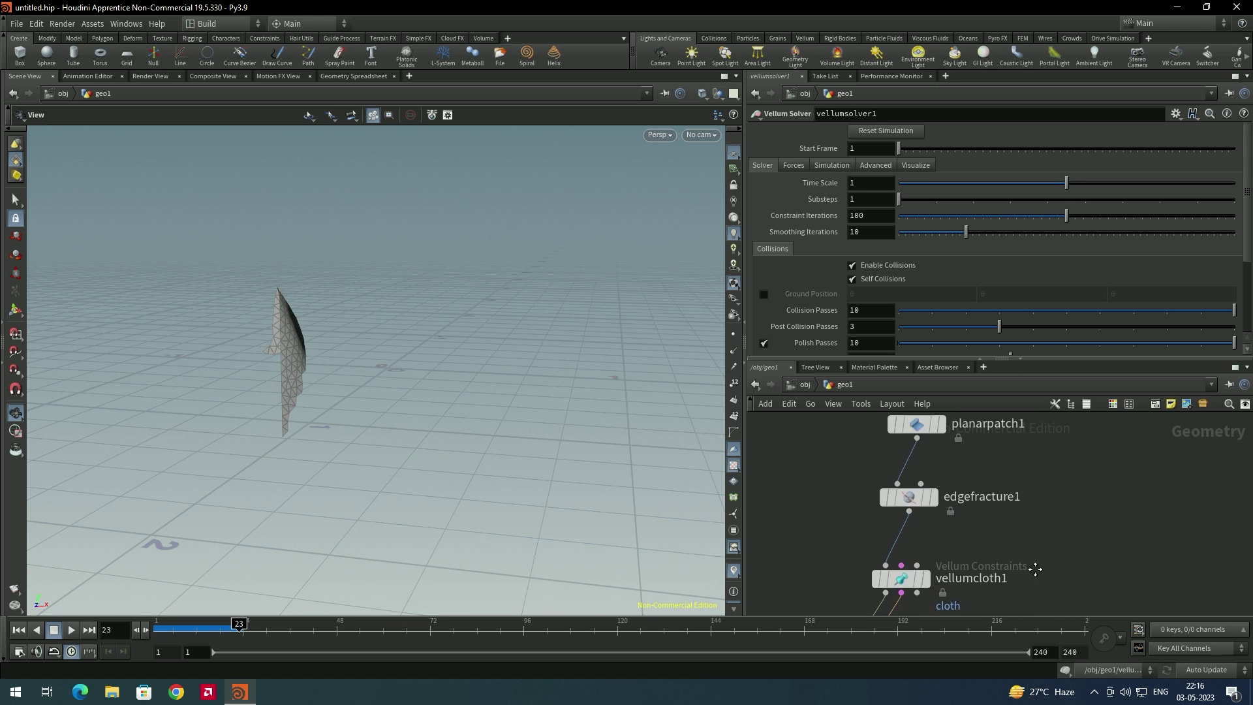
{"action": "mouse_move", "coordinate": [938, 427]}
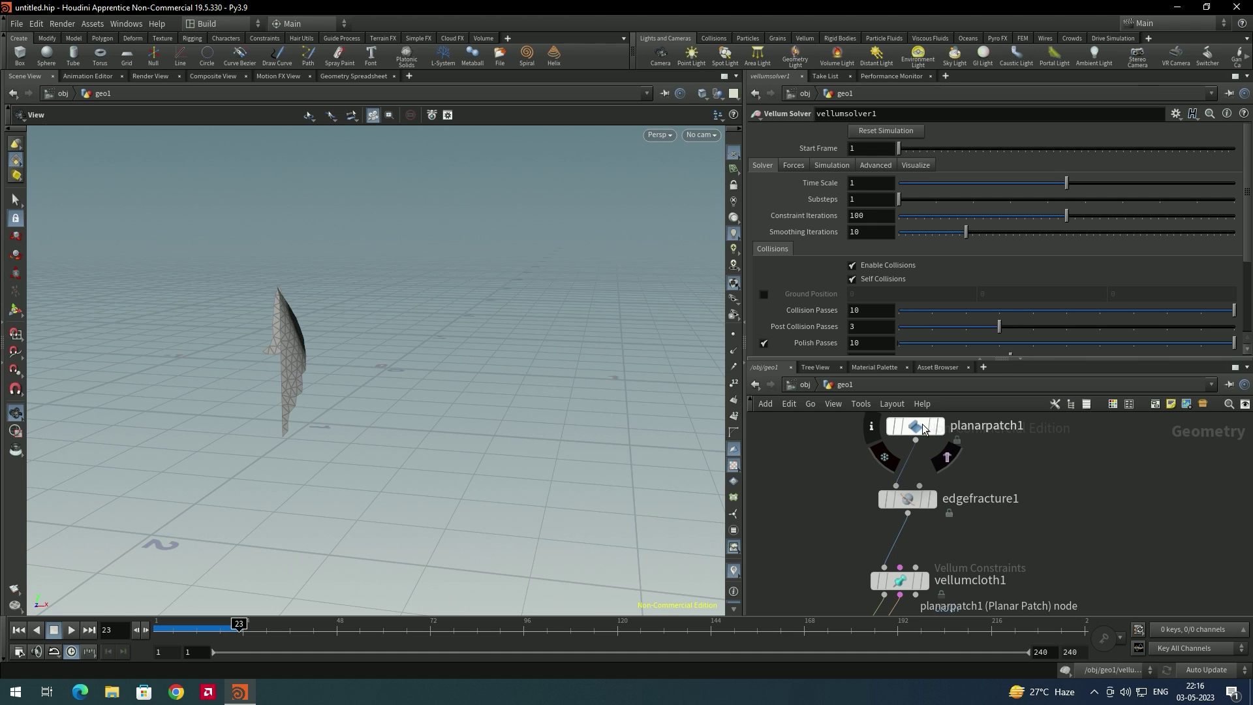
{"action": "middle_click_drag", "start_coordinate": [1003, 490], "coordinate": [1003, 409]}
{"action": "key", "text": "ctrl+Up"}
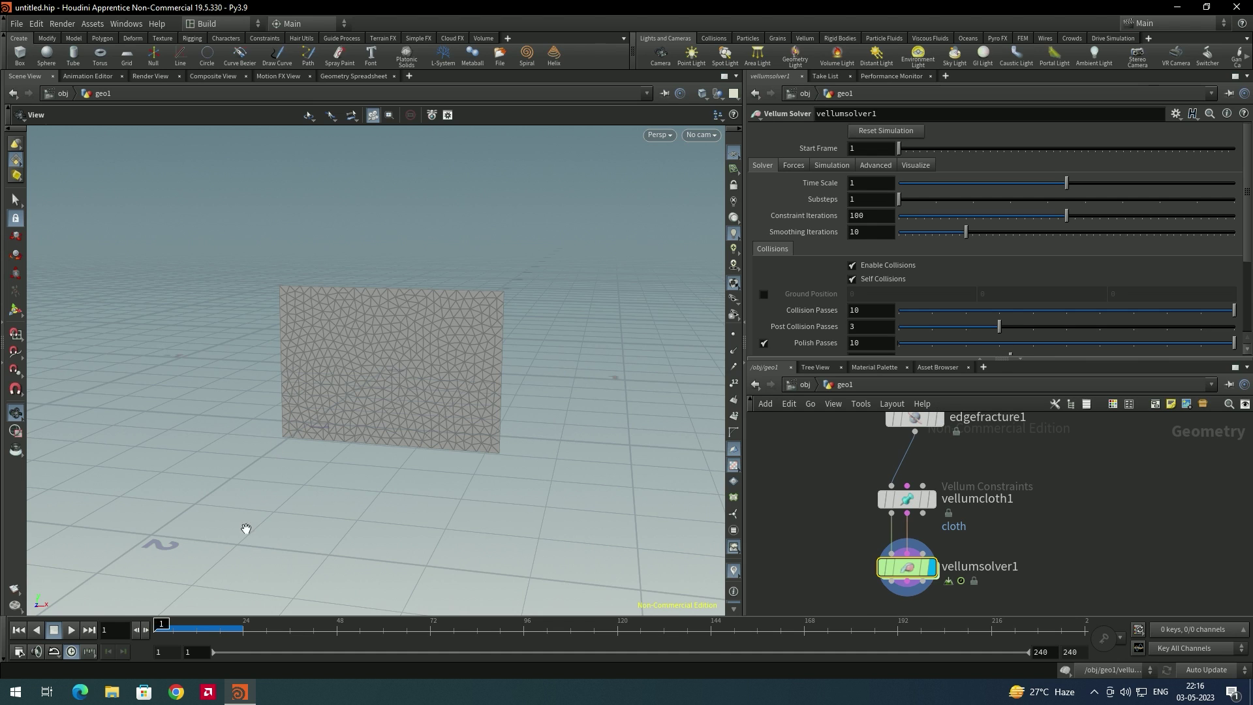
{"action": "left_click", "coordinate": [72, 630]}
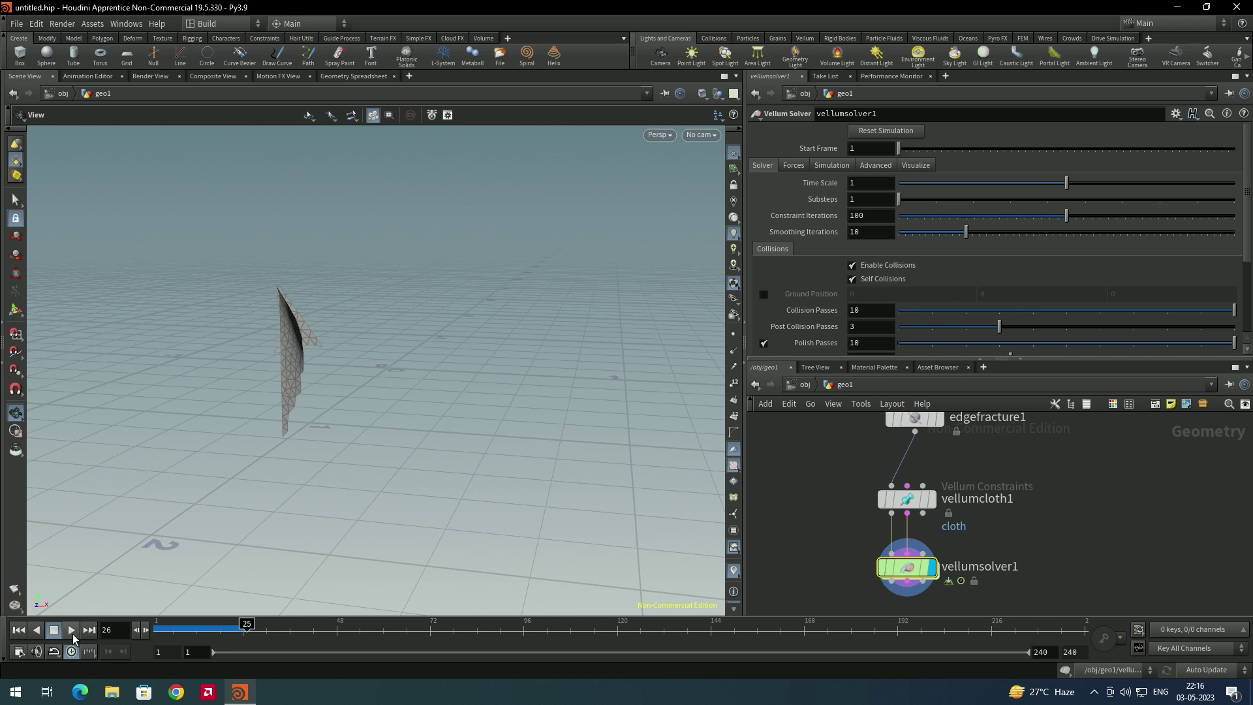
{"action": "left_click", "coordinate": [23, 629]}
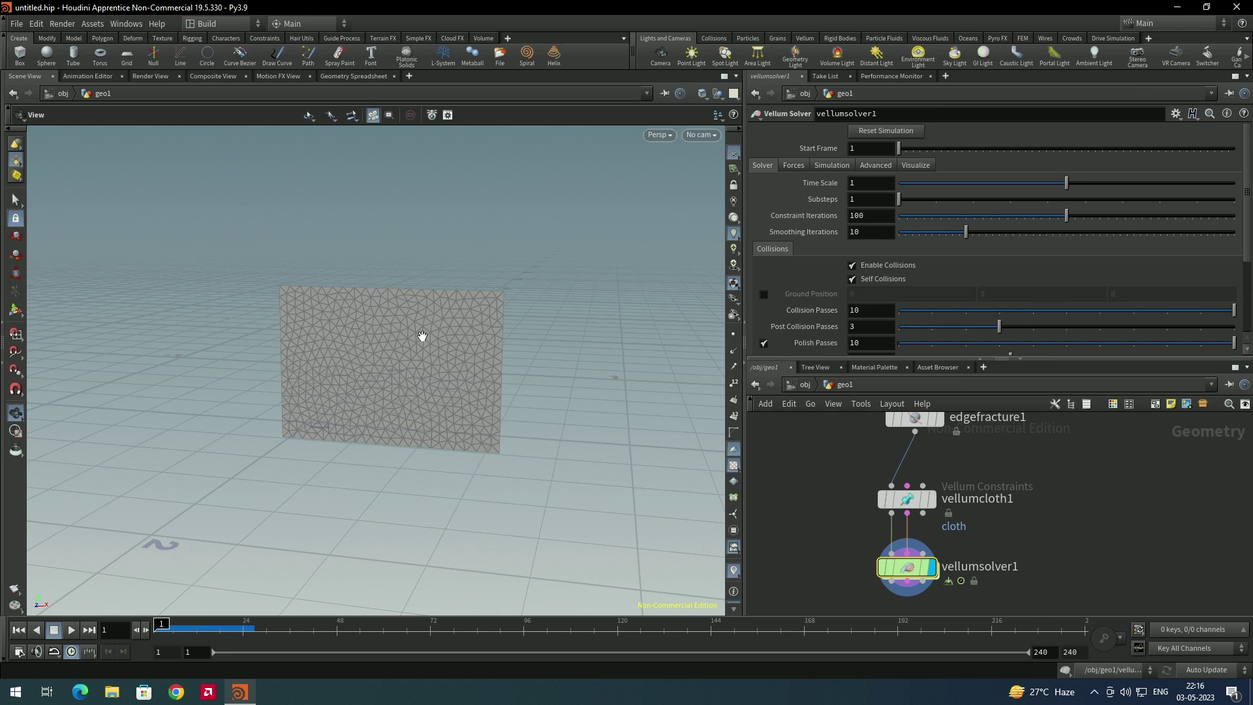
- Insert a Vellum Weld Points node between vellumcloth1 and vellumsolver1 and display it to inspect the weld constraints
{"action": "middle_click_drag", "start_coordinate": [1046, 558], "coordinate": [965, 496]}
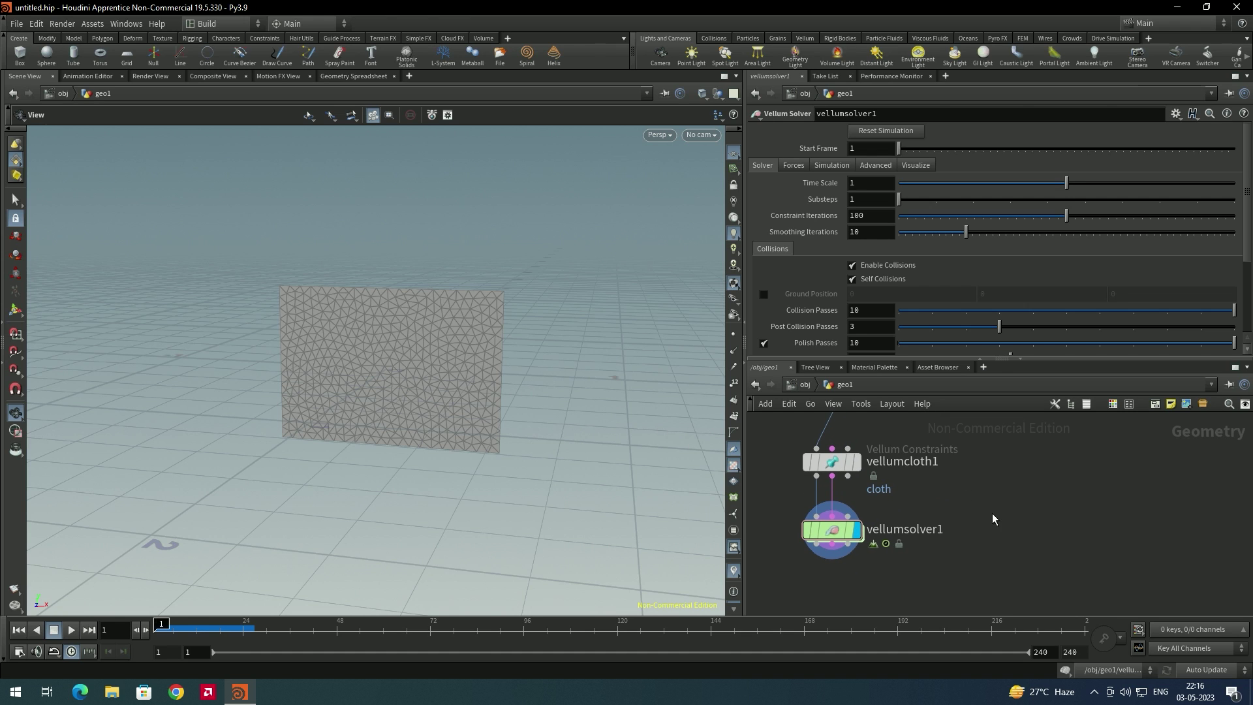
{"action": "key", "text": "Tab"}
{"action": "type", "text": "vellum we"}
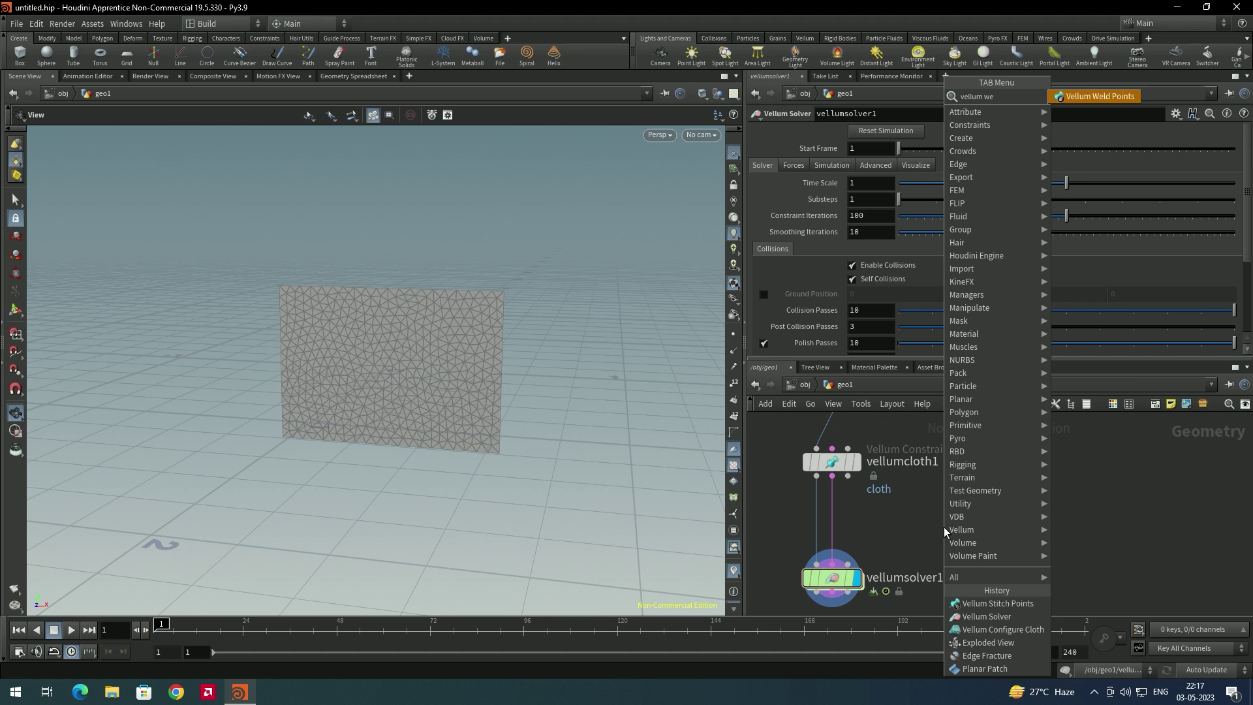
{"action": "key", "text": "Return"}
{"action": "left_click", "coordinate": [943, 527]}
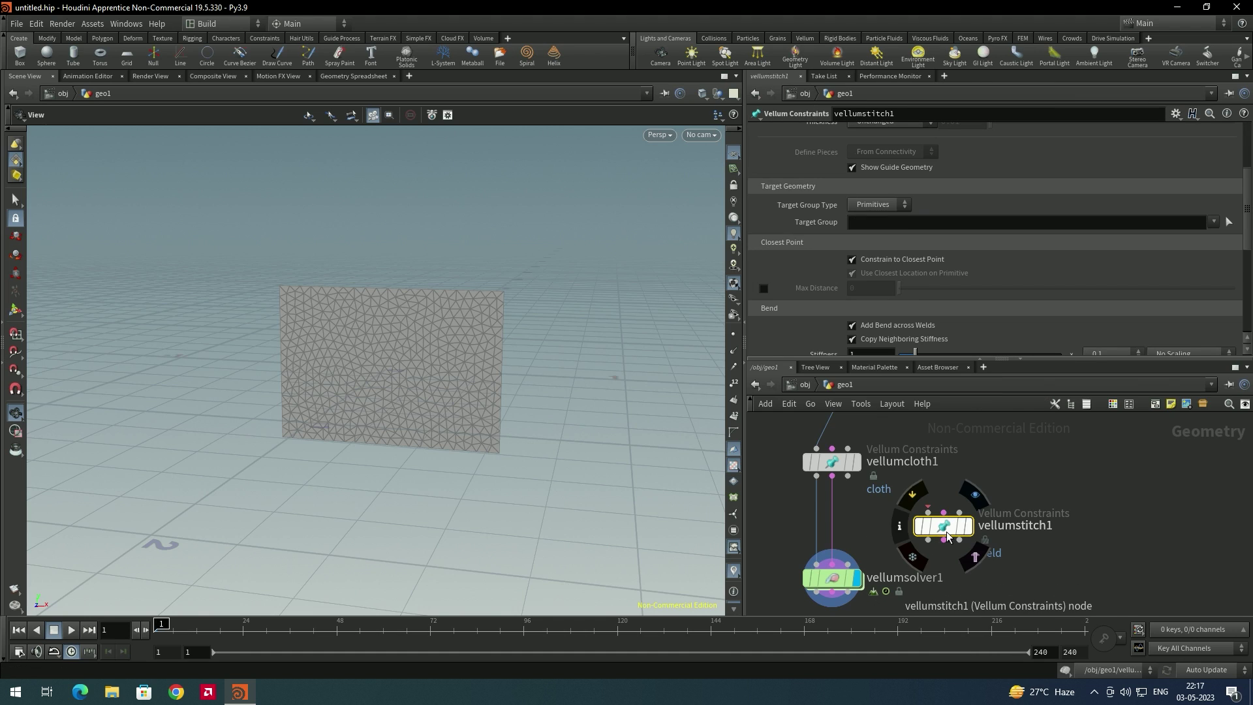
{"action": "left_click_drag", "start_coordinate": [893, 529], "coordinate": [836, 538]}
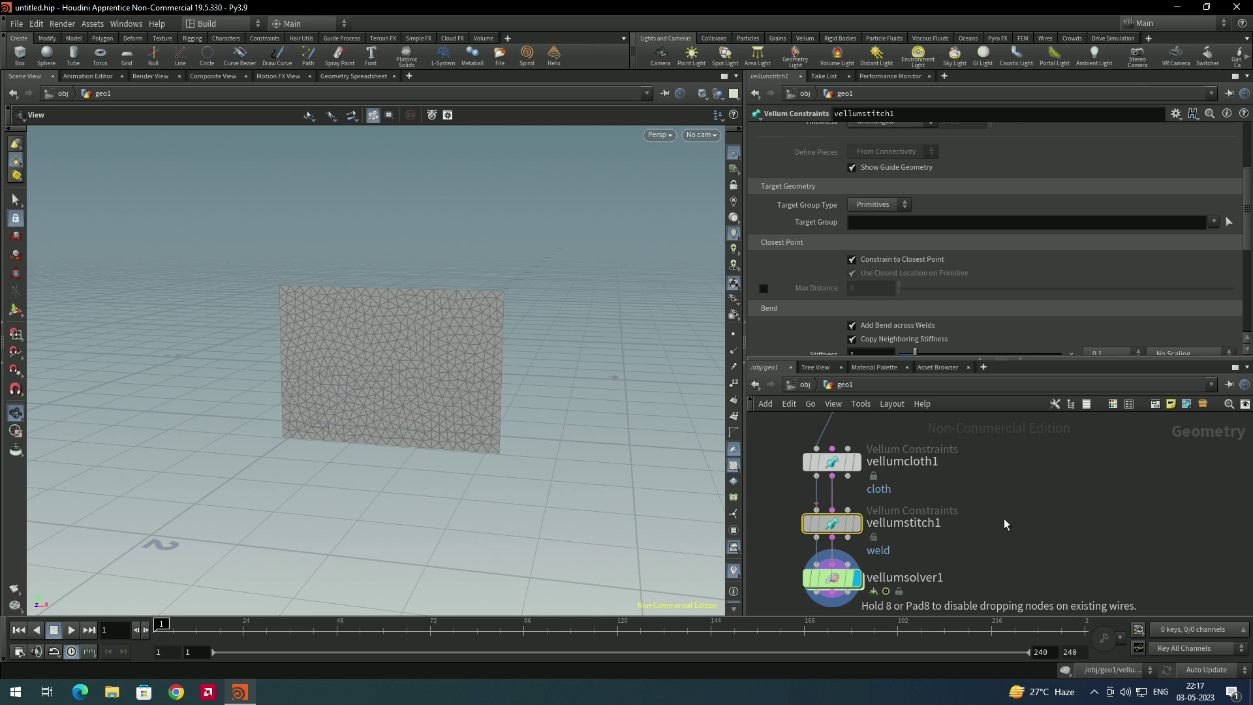
{"action": "left_click", "coordinate": [855, 522]}
{"action": "scroll", "coordinate": [333, 312], "scroll_direction": "up", "scroll_amount": 2}
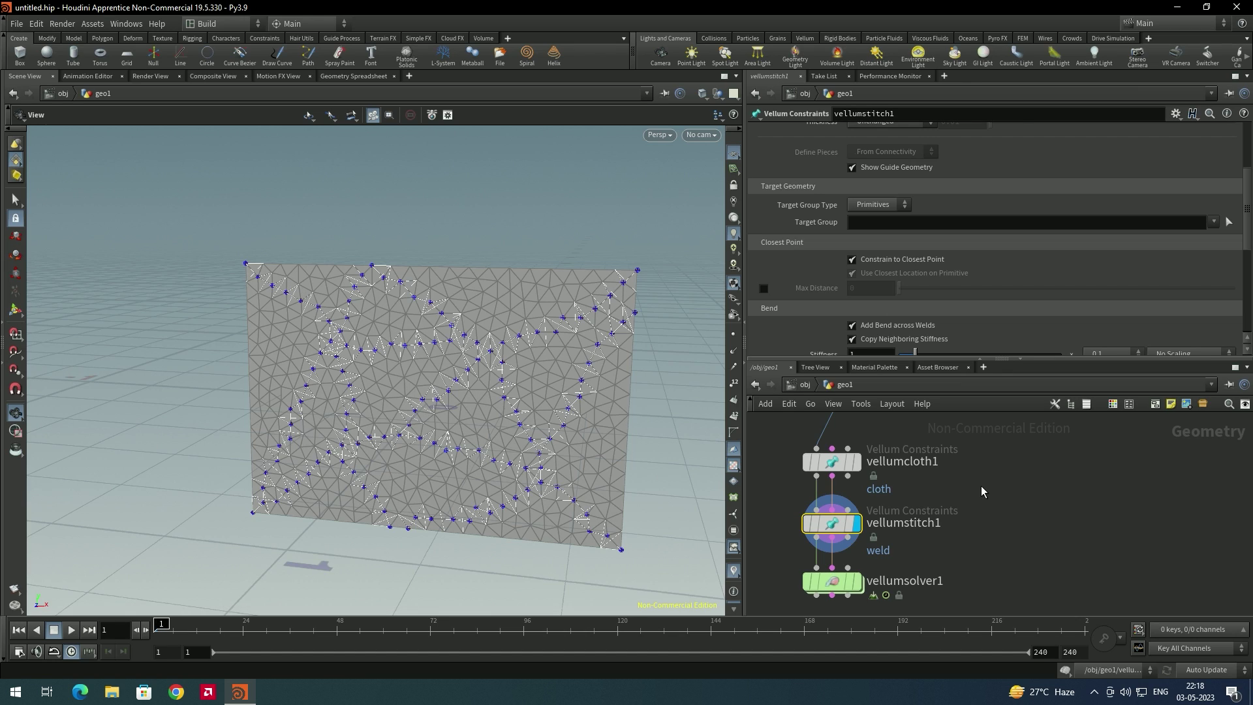
- Display vellumsolver1 and play the simulation to check how the welded cloth behaves
{"action": "left_click", "coordinate": [855, 581]}
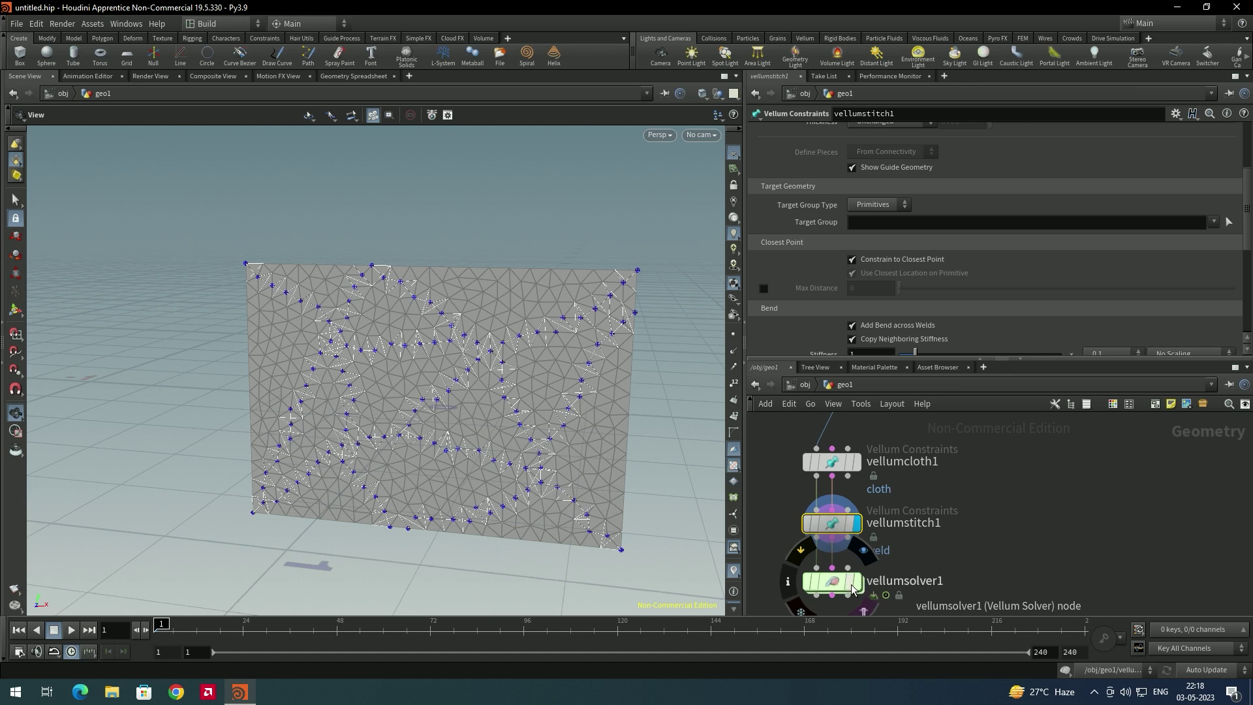
{"action": "middle_click_drag", "start_coordinate": [868, 561], "coordinate": [890, 514]}
{"action": "key", "text": "Up"}
{"action": "left_click_drag", "start_coordinate": [100, 577], "coordinate": [268, 429]}
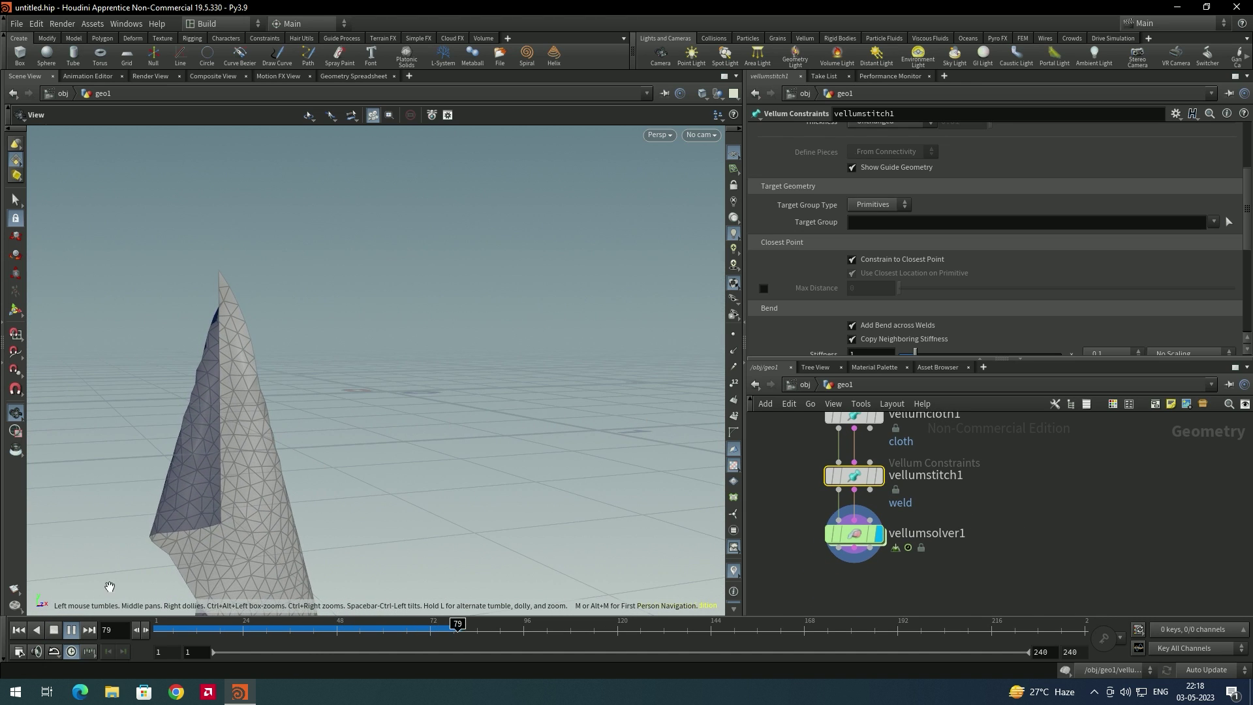
{"action": "key", "text": "Up"}
- Inside vellumsolver1's forces network, add a POP Force node and connect its output to FORCE
{"action": "mouse_move", "coordinate": [864, 489]}
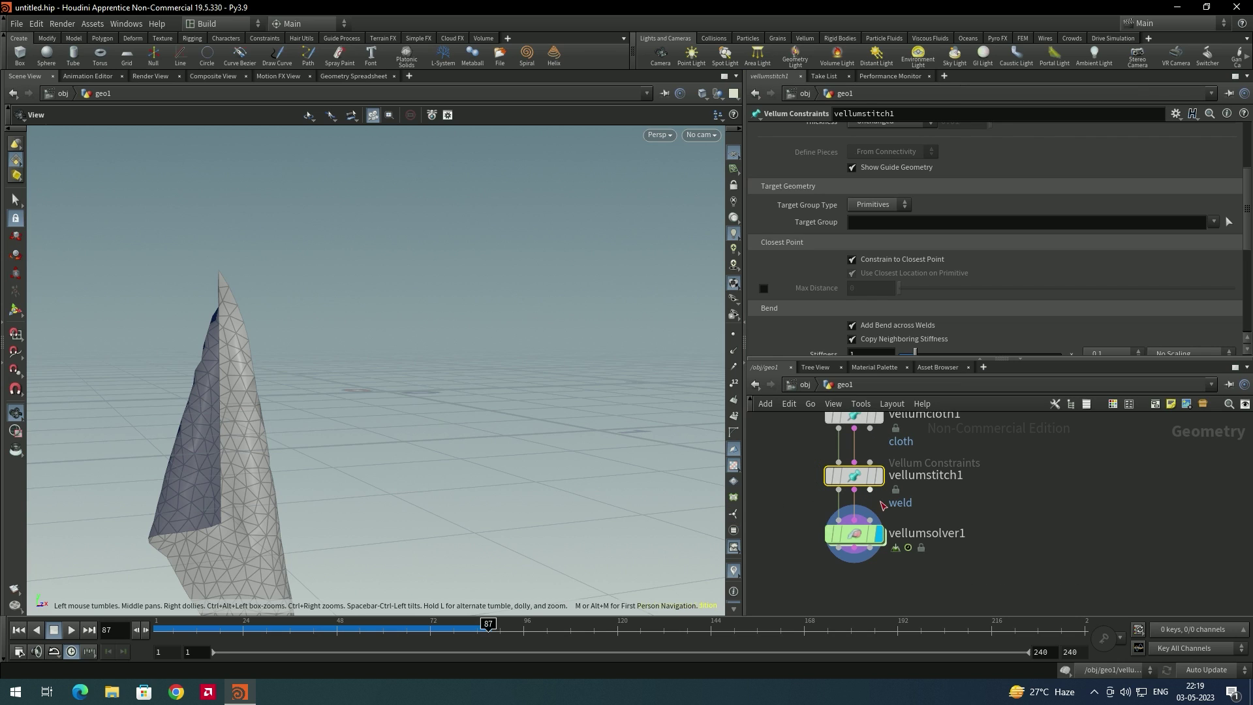
{"action": "left_click", "coordinate": [984, 490]}
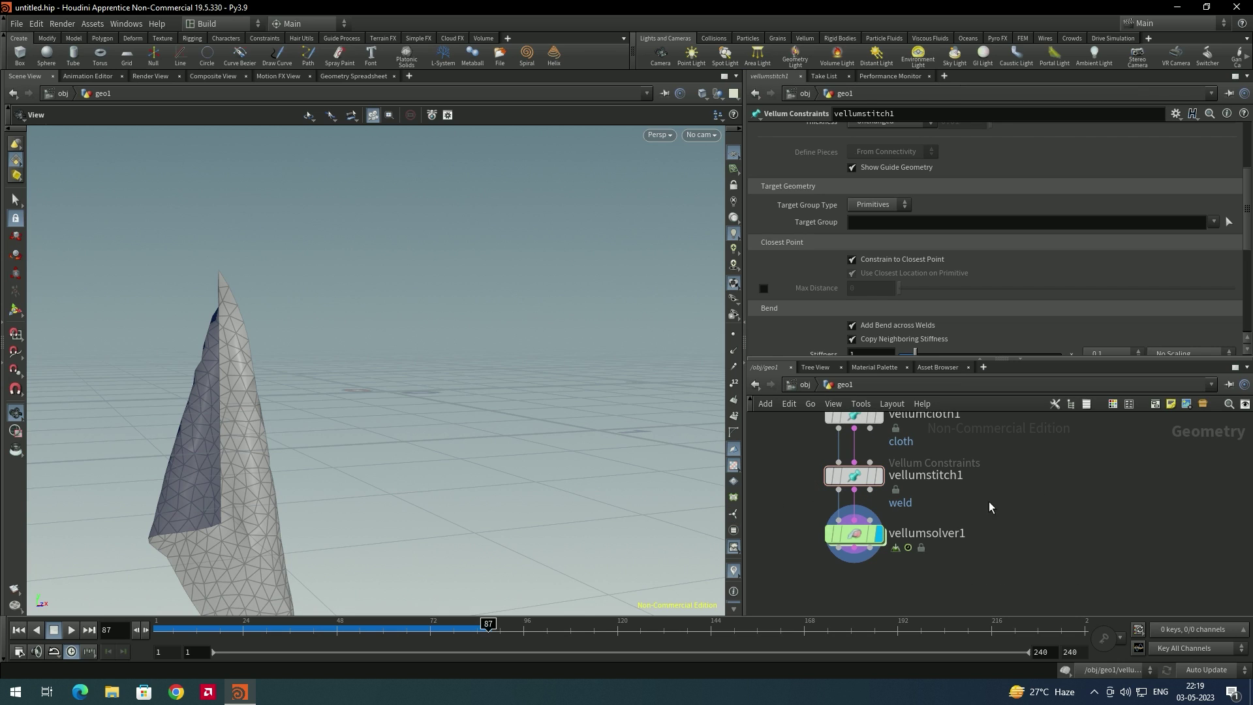
{"action": "double_click", "coordinate": [856, 541]}
{"action": "scroll", "coordinate": [894, 543], "scroll_direction": "up", "scroll_amount": 3}
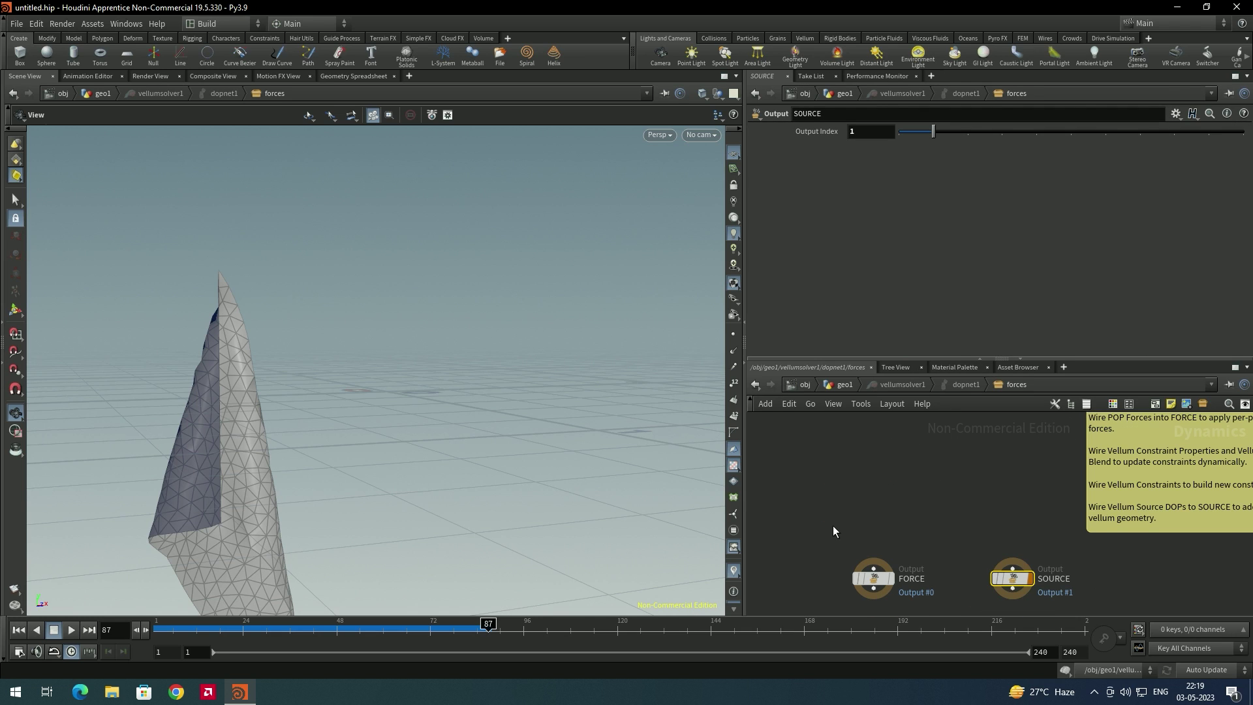
{"action": "key", "text": "Tab"}
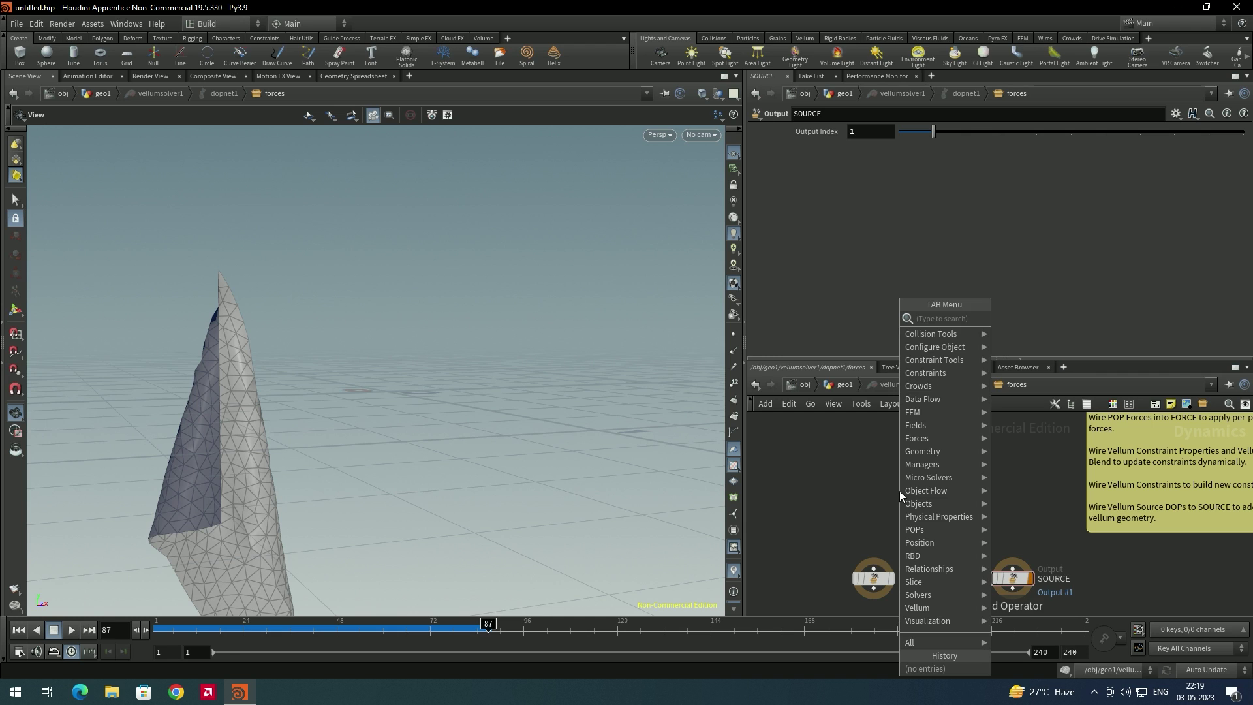
{"action": "type", "text": "po"}
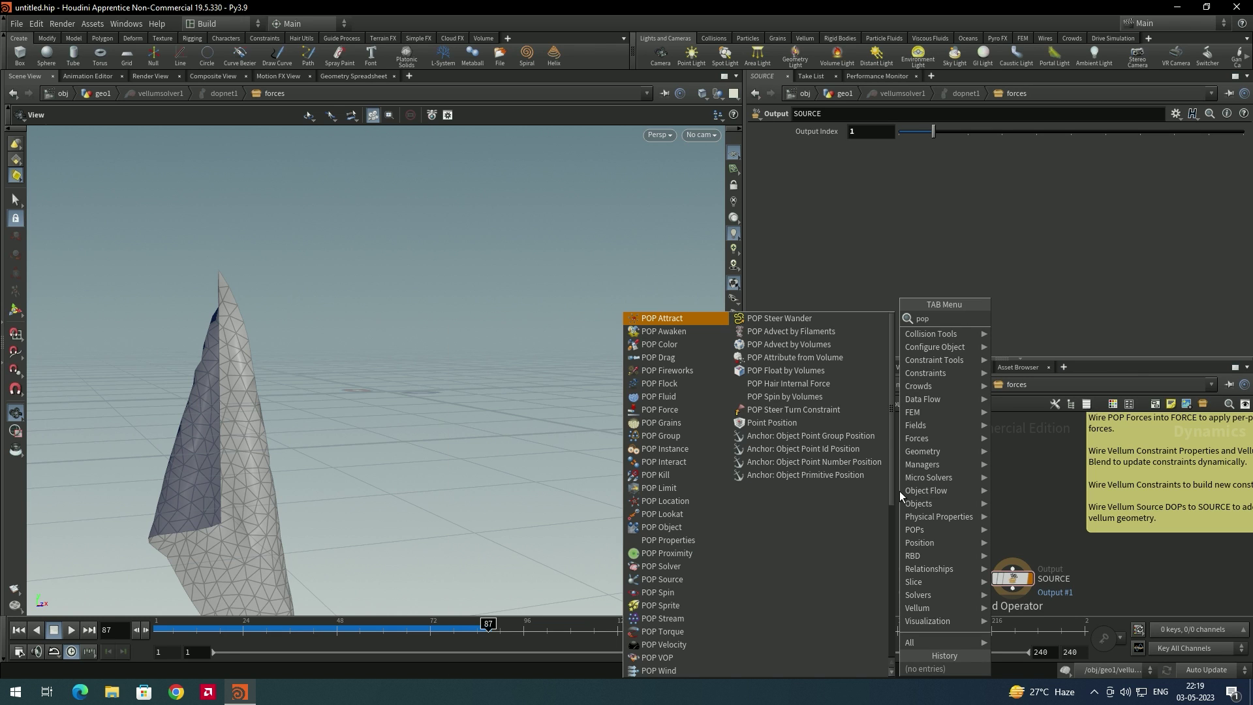
{"action": "type", "text": "p f"}
{"action": "key", "text": "Return"}
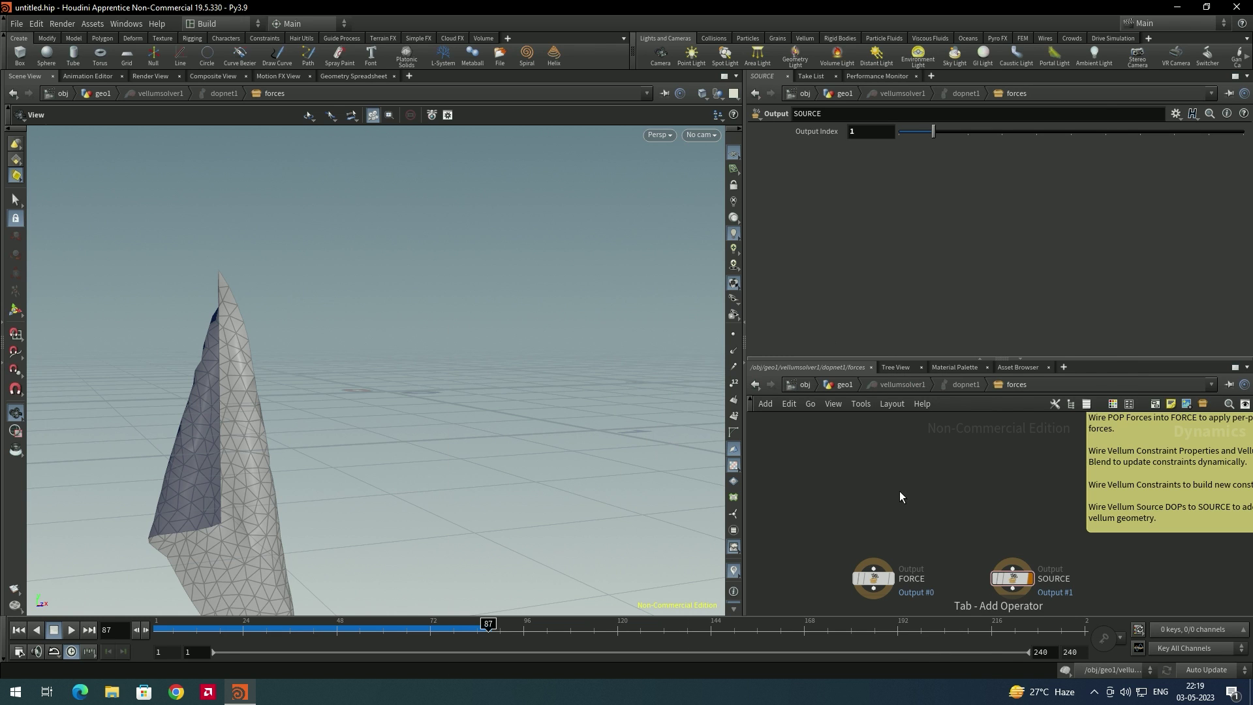
{"action": "left_click", "coordinate": [875, 501]}
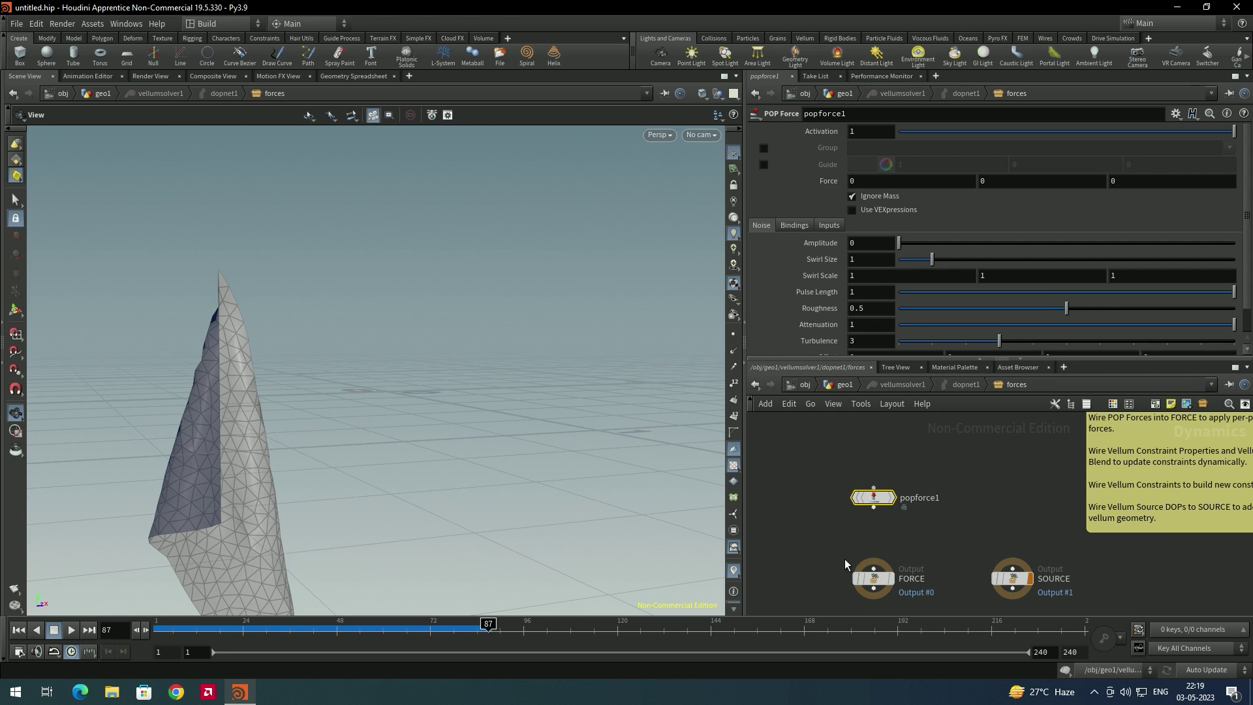
{"action": "left_click_drag", "start_coordinate": [873, 508], "coordinate": [873, 569]}
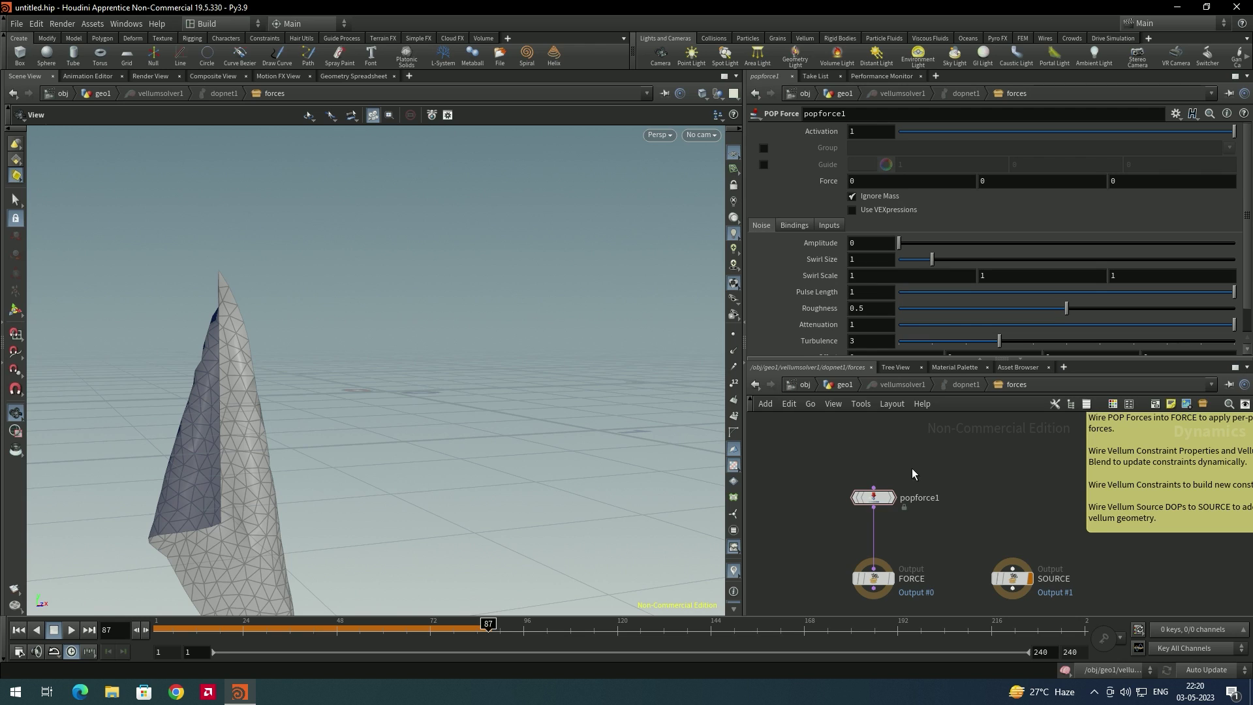
- Set popforce1's Z force to 10 and its noise amplitude to 6.61
{"action": "left_click", "coordinate": [887, 499]}
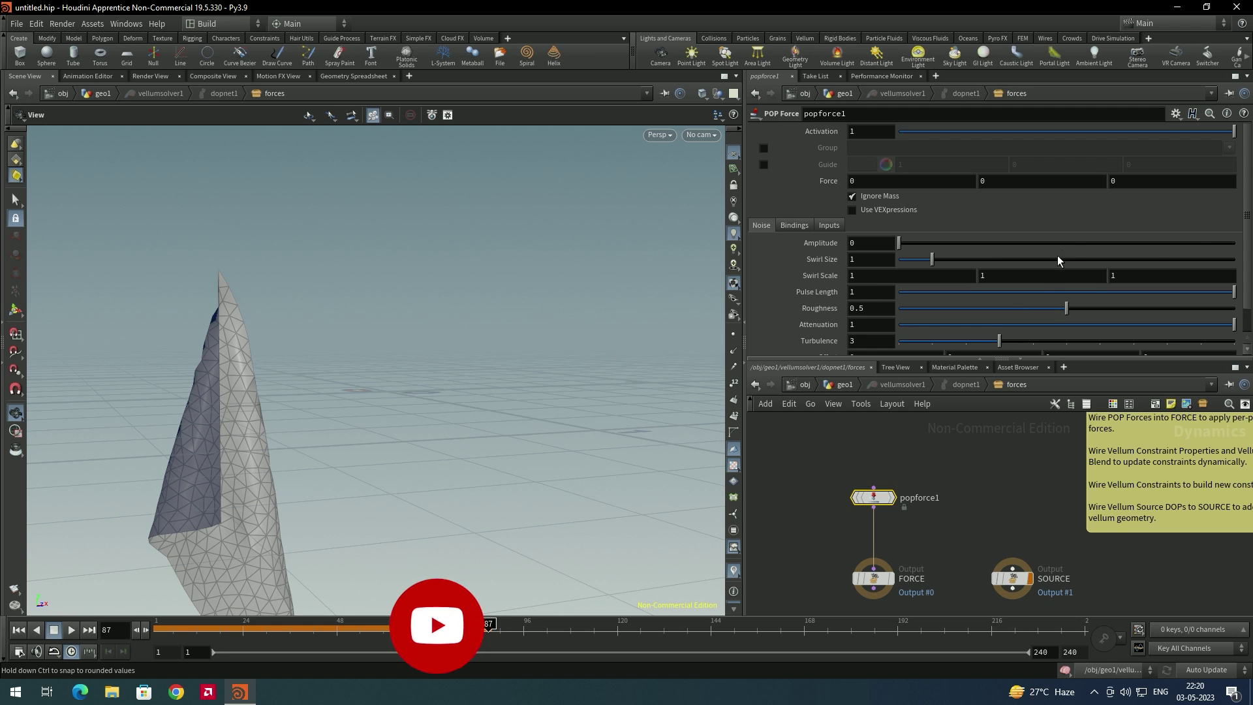
{"action": "left_click", "coordinate": [1124, 181]}
{"action": "type", "text": "1"}
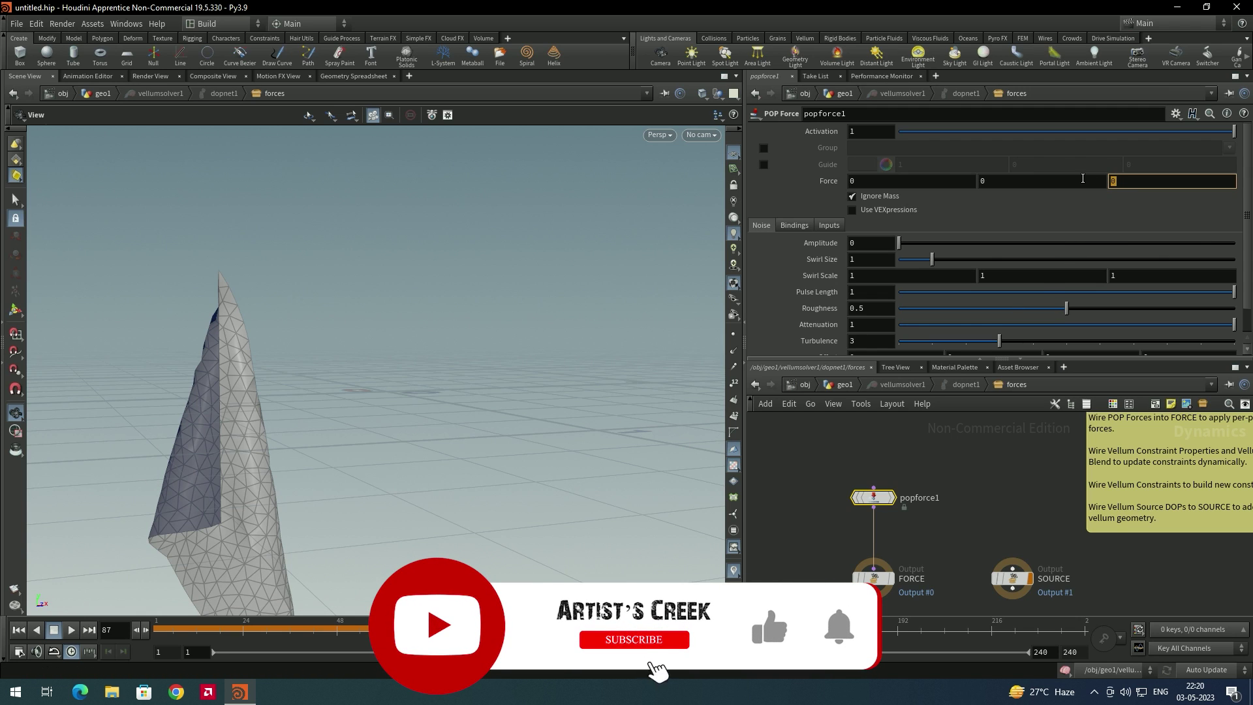
{"action": "type", "text": "0"}
{"action": "key", "text": "Return"}
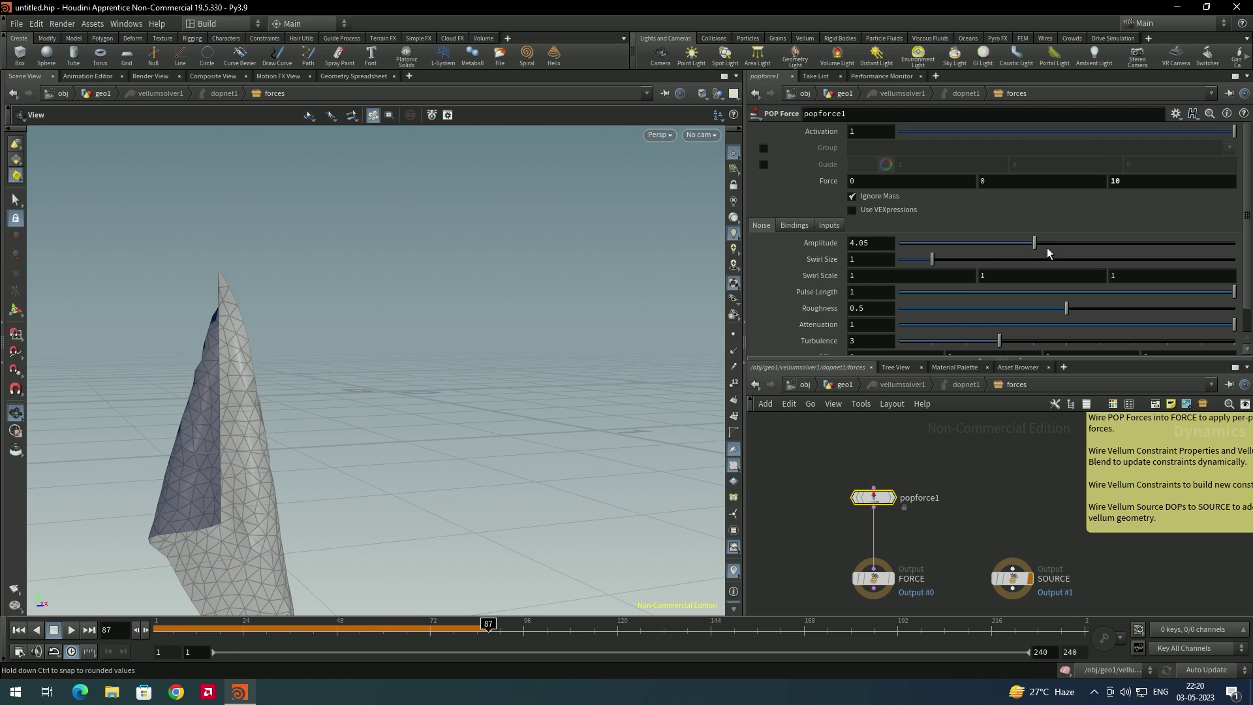
- Return to the geo1 network, play the simulation from frame 1 to check the force, and rewind to the first frame
{"action": "left_click", "coordinate": [755, 384]}
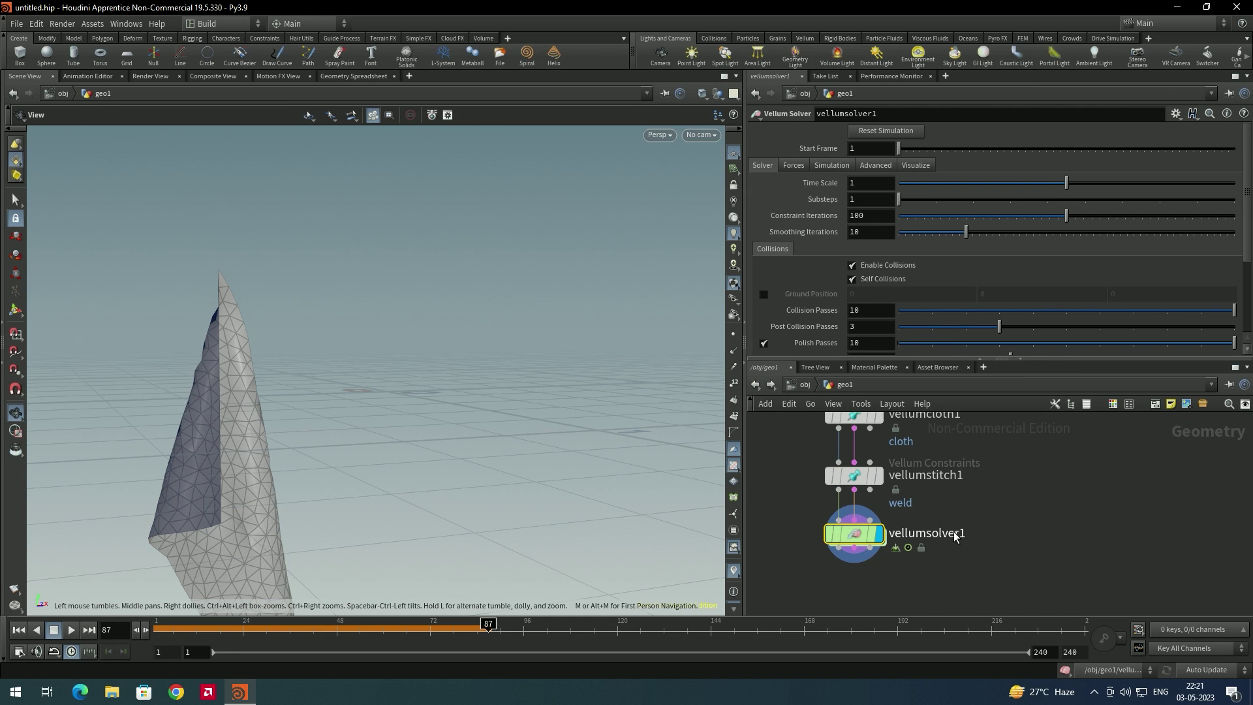
{"action": "left_click", "coordinate": [18, 630]}
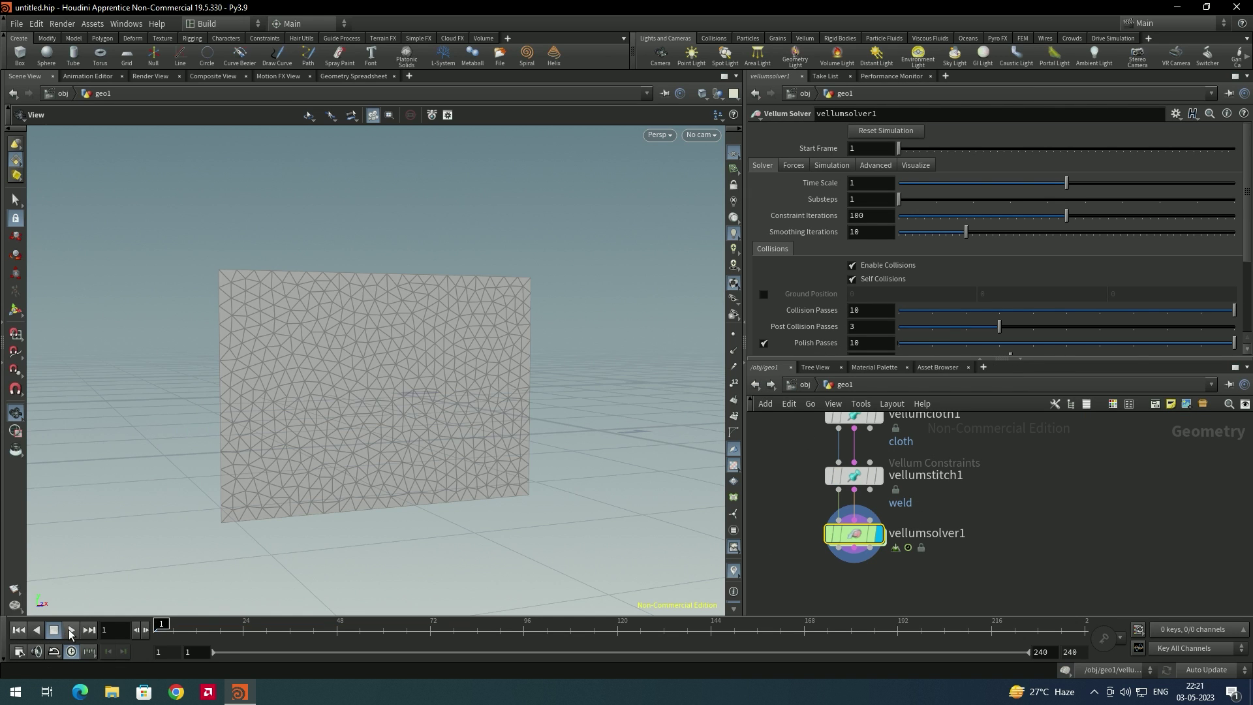
{"action": "left_click", "coordinate": [70, 629]}
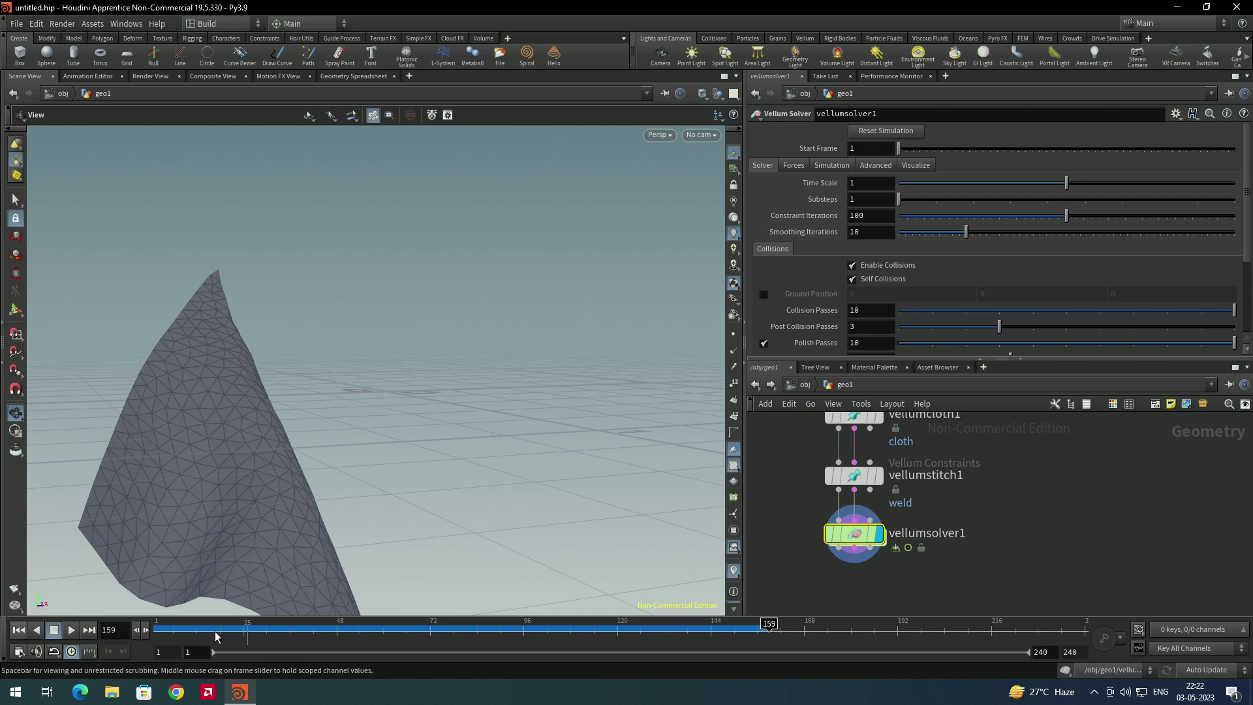
{"action": "left_click_drag", "start_coordinate": [215, 632], "coordinate": [157, 631]}
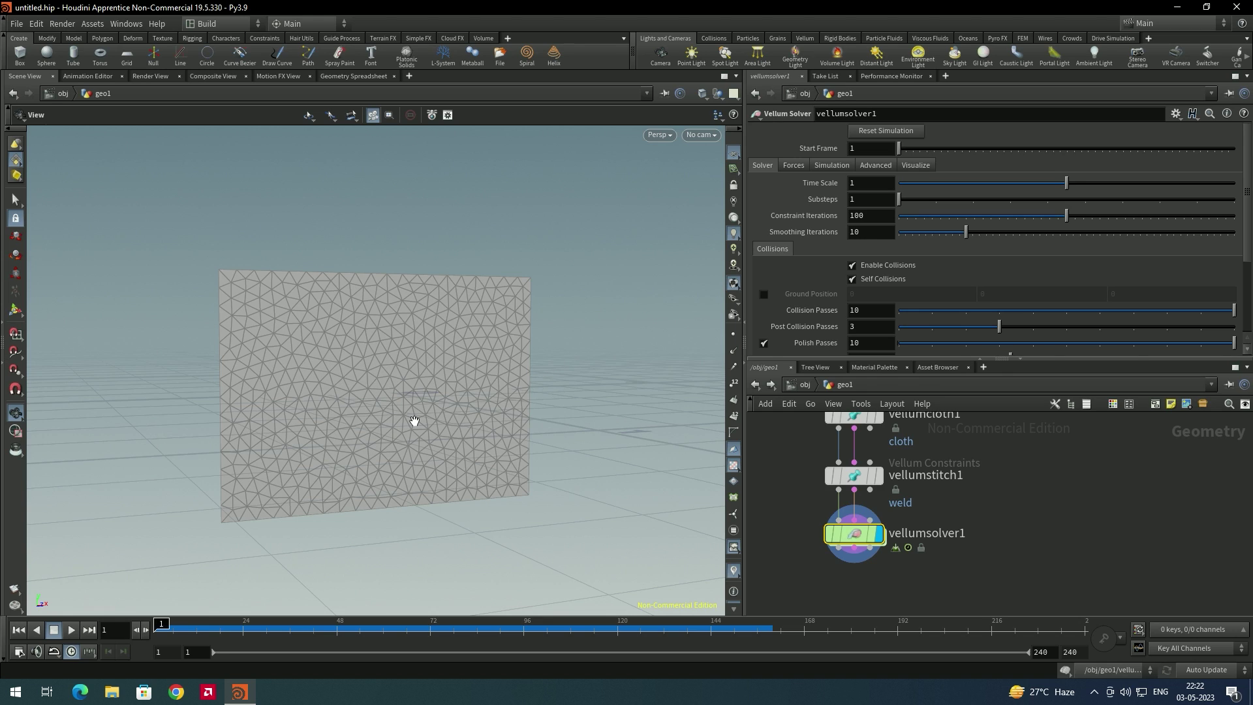
- Enable the Breaking threshold on the vellumstitch1 node
{"action": "left_click", "coordinate": [858, 478]}
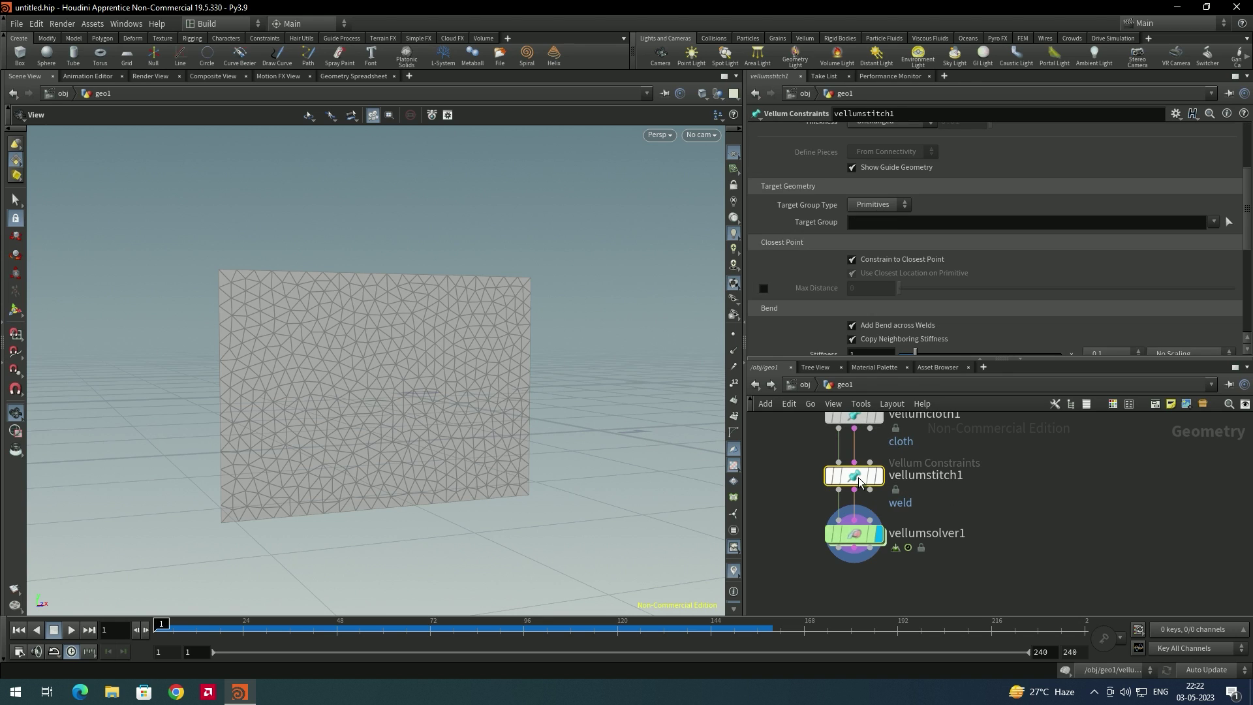
{"action": "scroll", "coordinate": [790, 274], "scroll_direction": "down", "scroll_amount": 7}
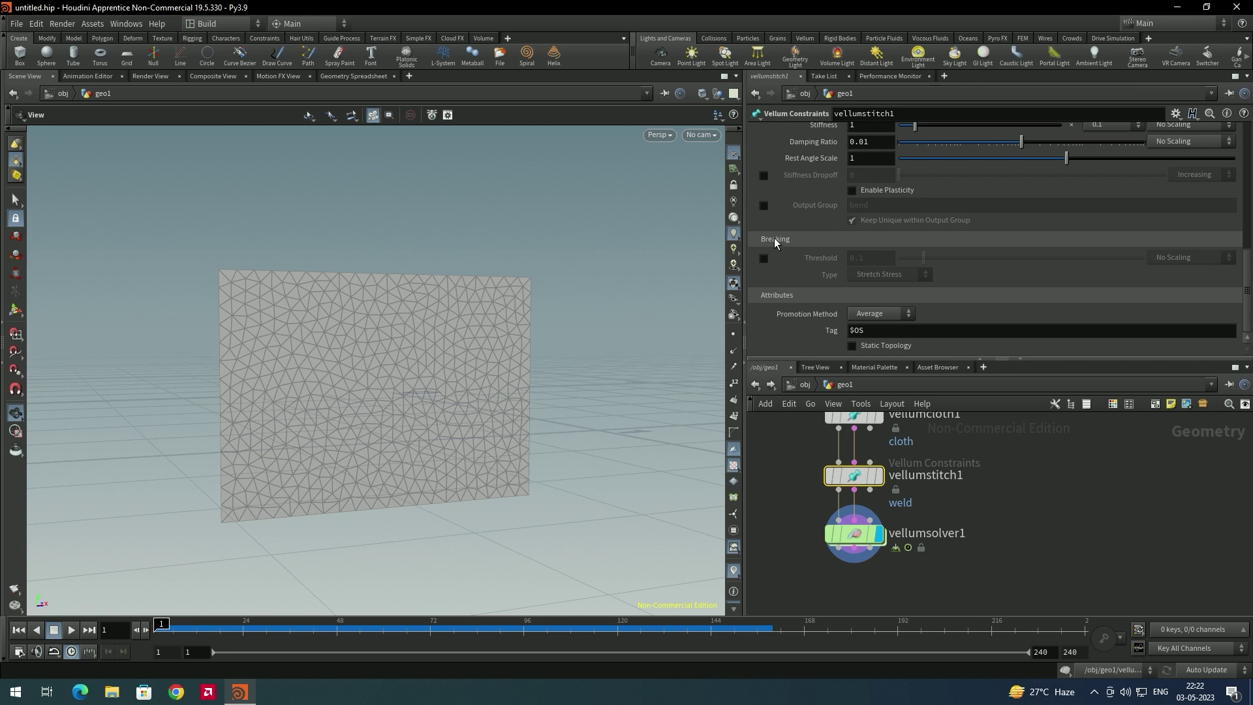
{"action": "left_click", "coordinate": [764, 258]}
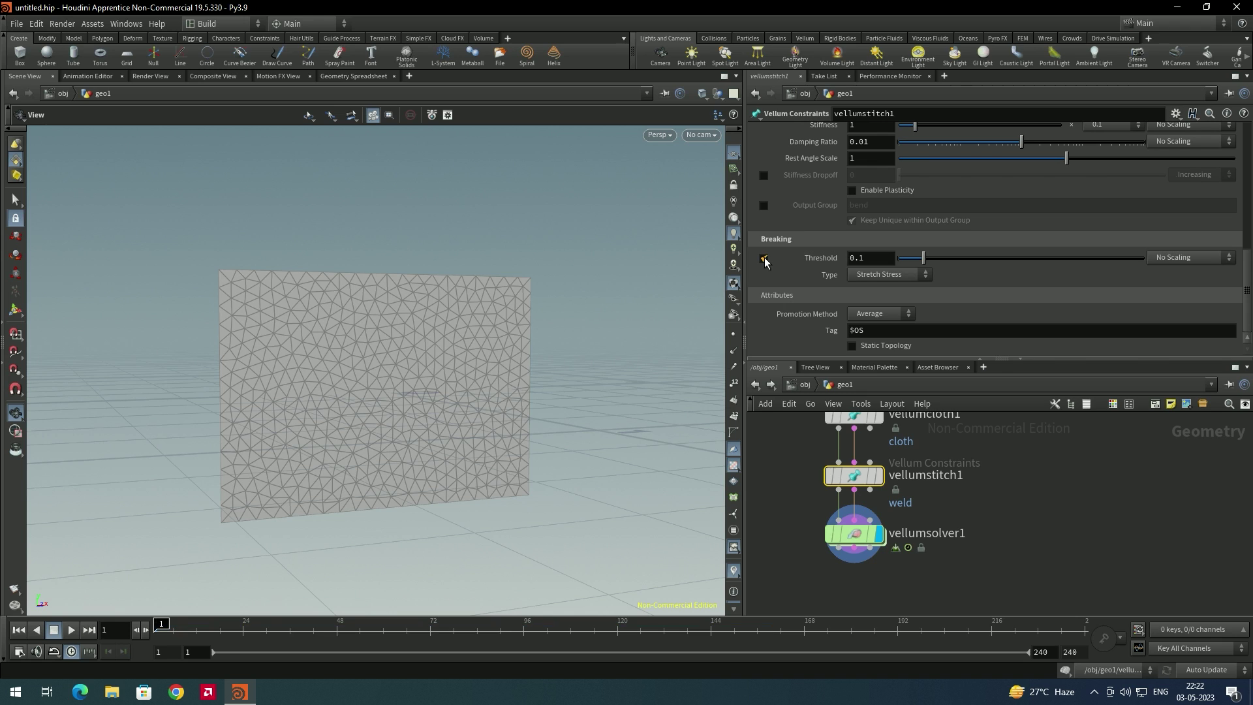
- Play the simulation to check whether the welds break, and return to the first frame
{"action": "left_click", "coordinate": [72, 630]}
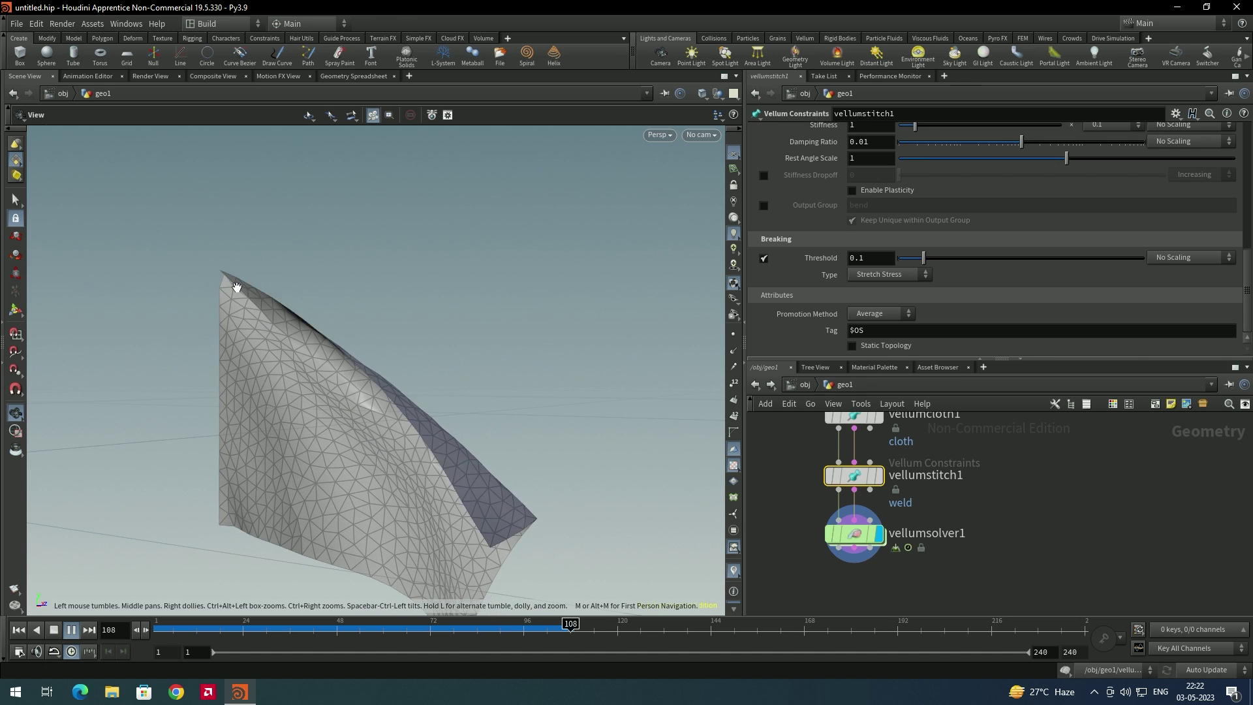
{"action": "left_click", "coordinate": [71, 629]}
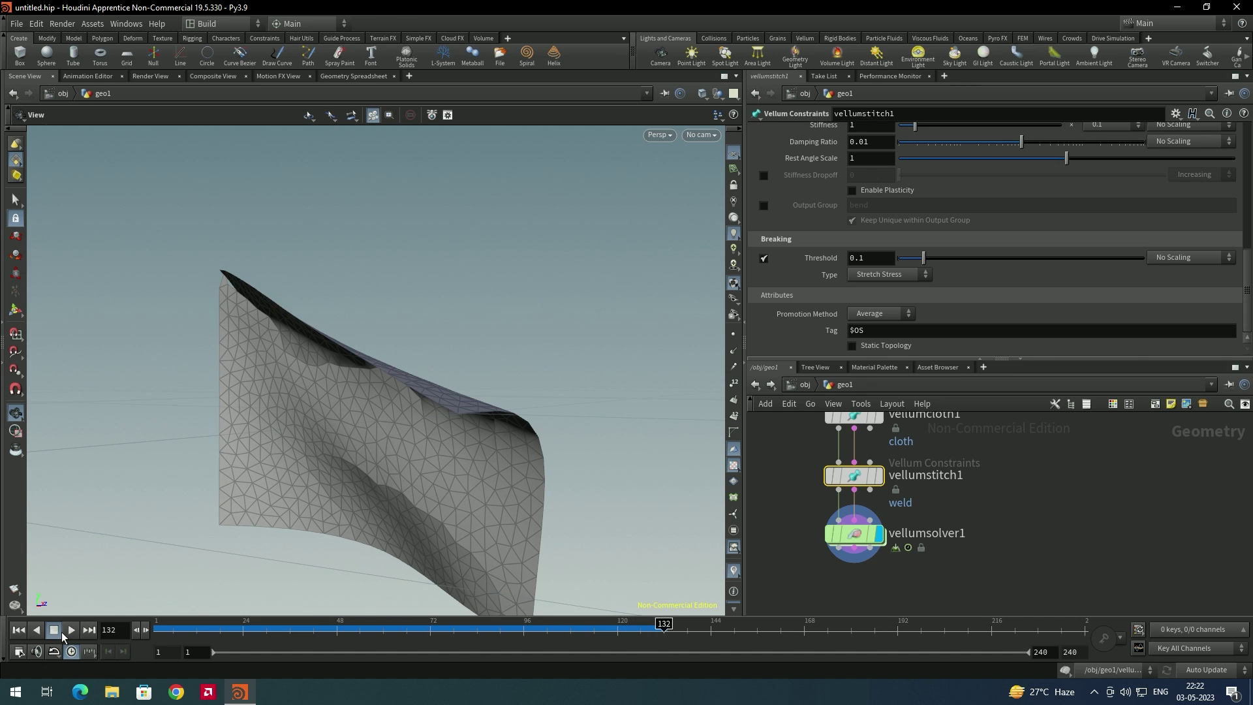
{"action": "left_click", "coordinate": [18, 630]}
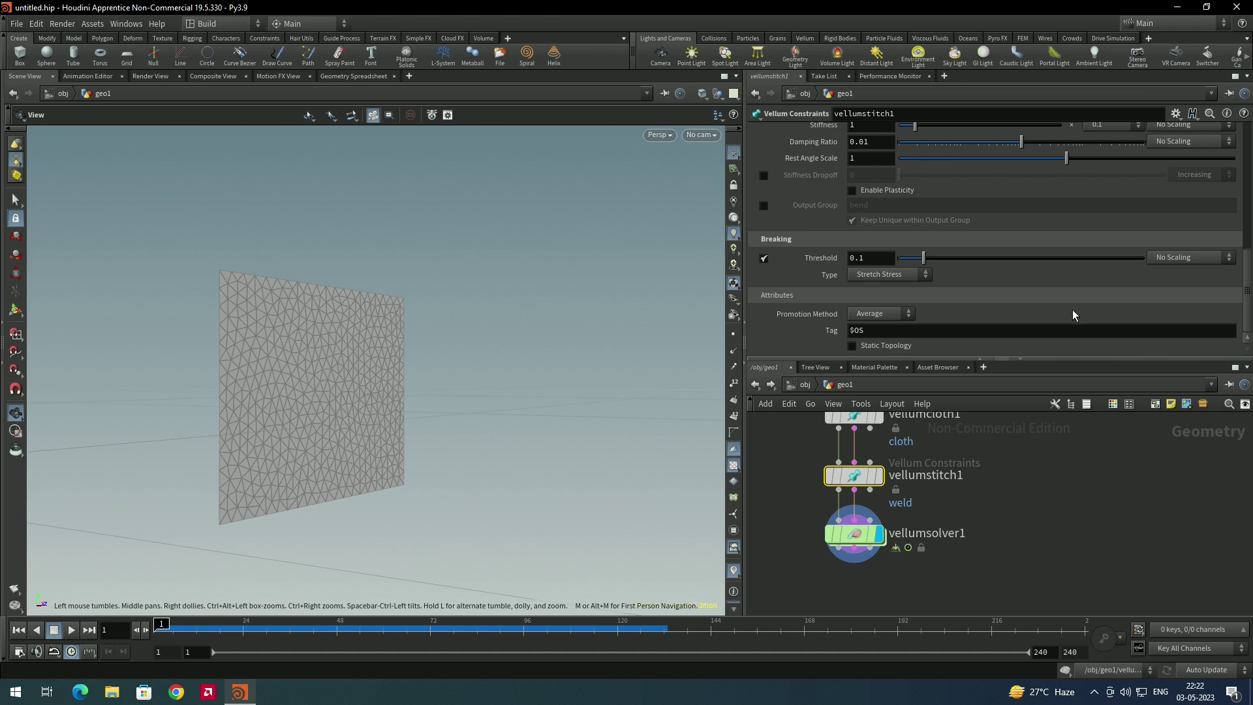
- Reopen vellumsolver1's forces network and set popforce1's Z force to 20
{"action": "double_click", "coordinate": [854, 538]}
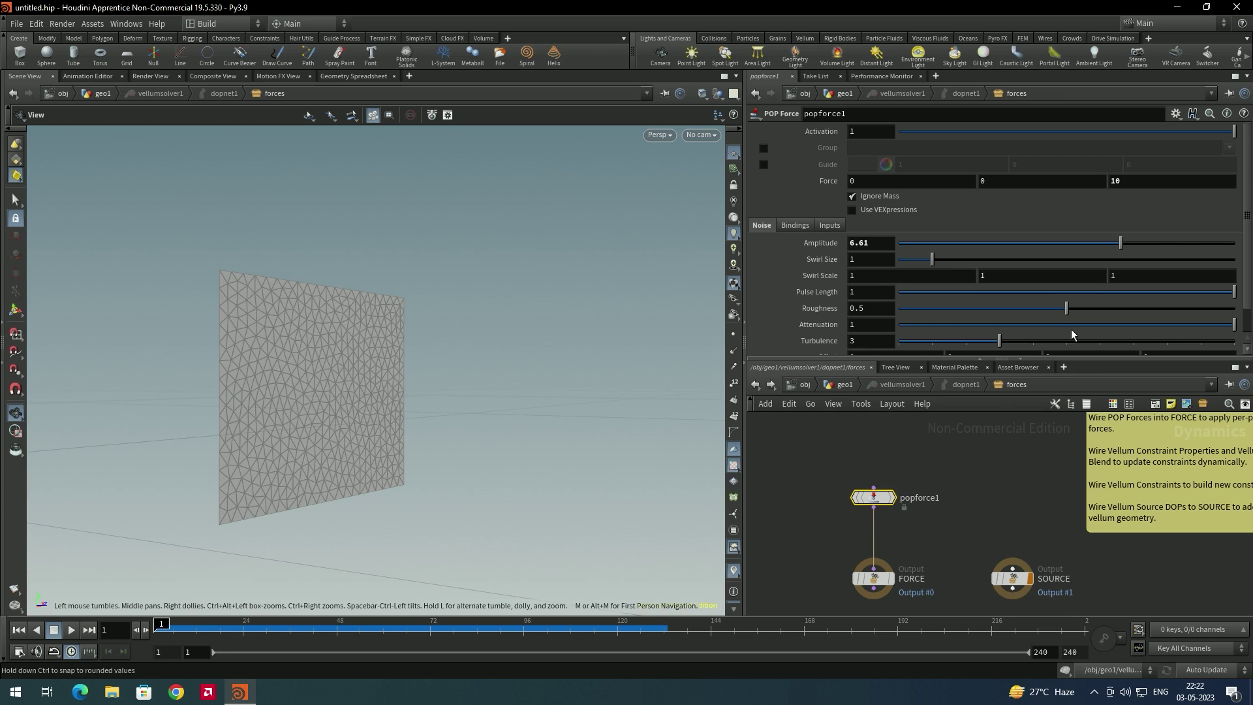
{"action": "left_click", "coordinate": [1120, 183]}
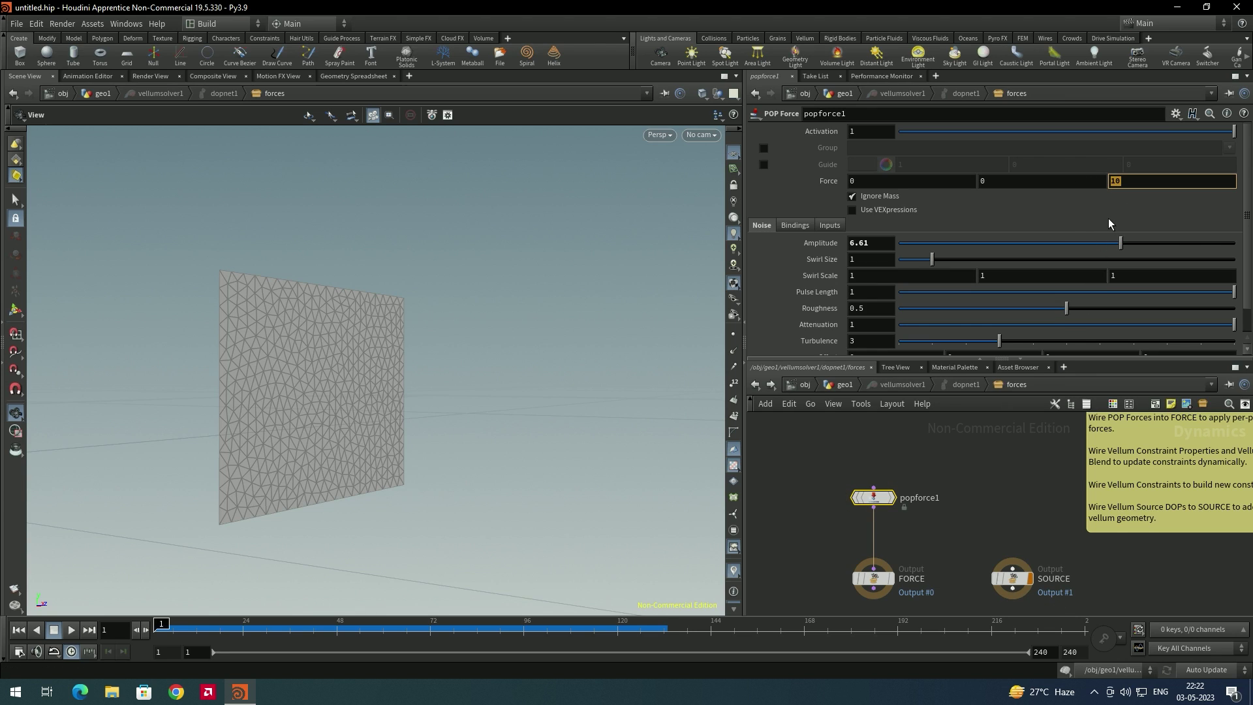
{"action": "type", "text": "20"}
{"action": "key", "text": "Return"}
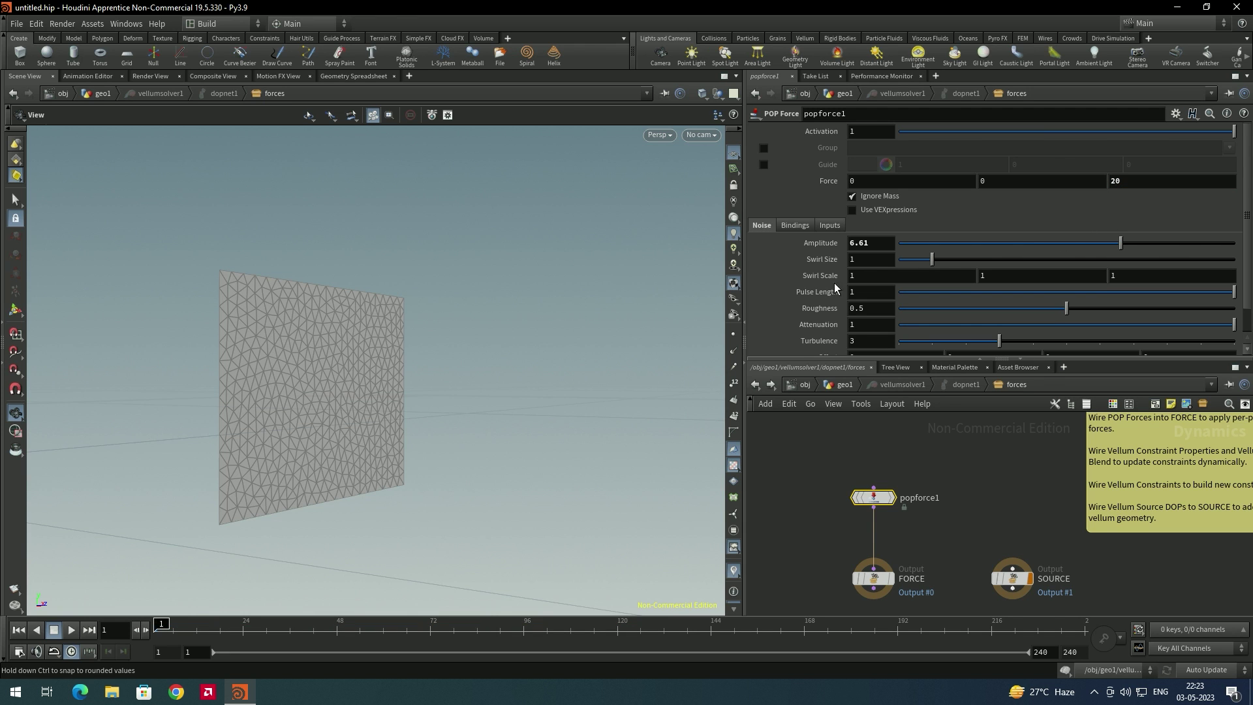
- Redirect popforce1 along the X axis by setting its Z force to 0 and its X force to 30
{"action": "left_click_drag", "start_coordinate": [530, 379], "coordinate": [434, 464]}
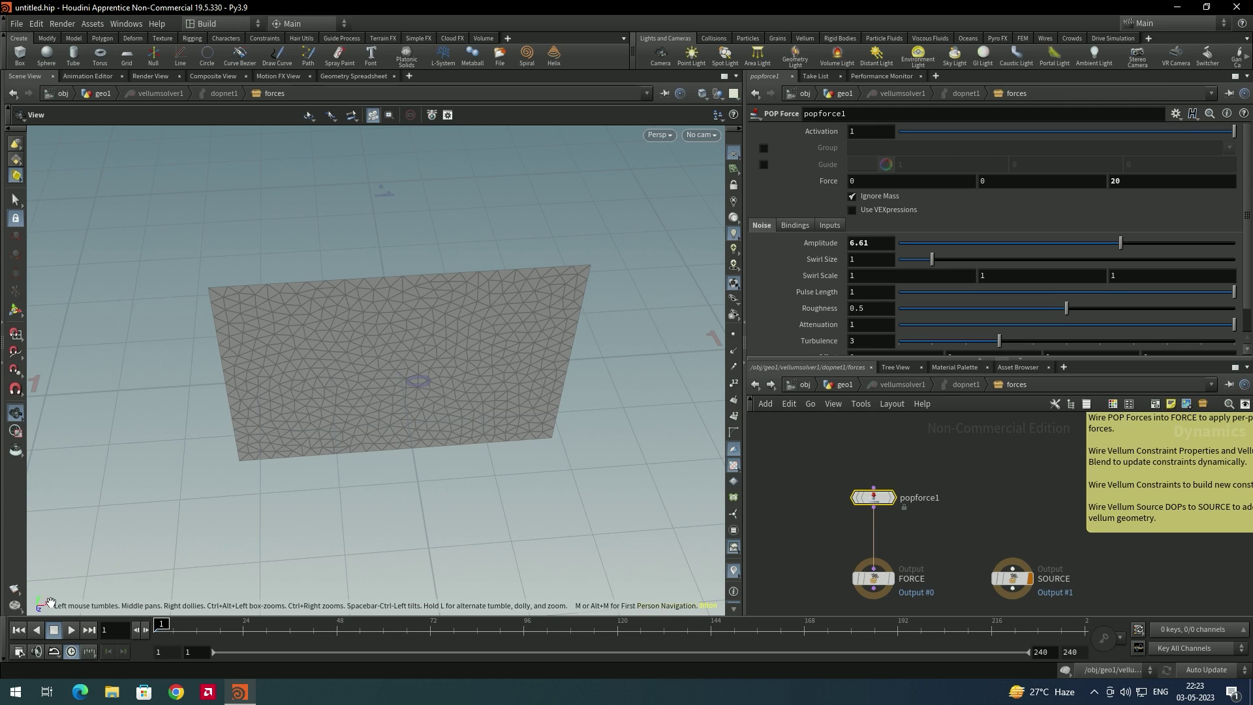
{"action": "left_click_drag", "start_coordinate": [1083, 184], "coordinate": [1079, 186]}
{"action": "type", "text": "0"}
{"action": "key", "text": "Return"}
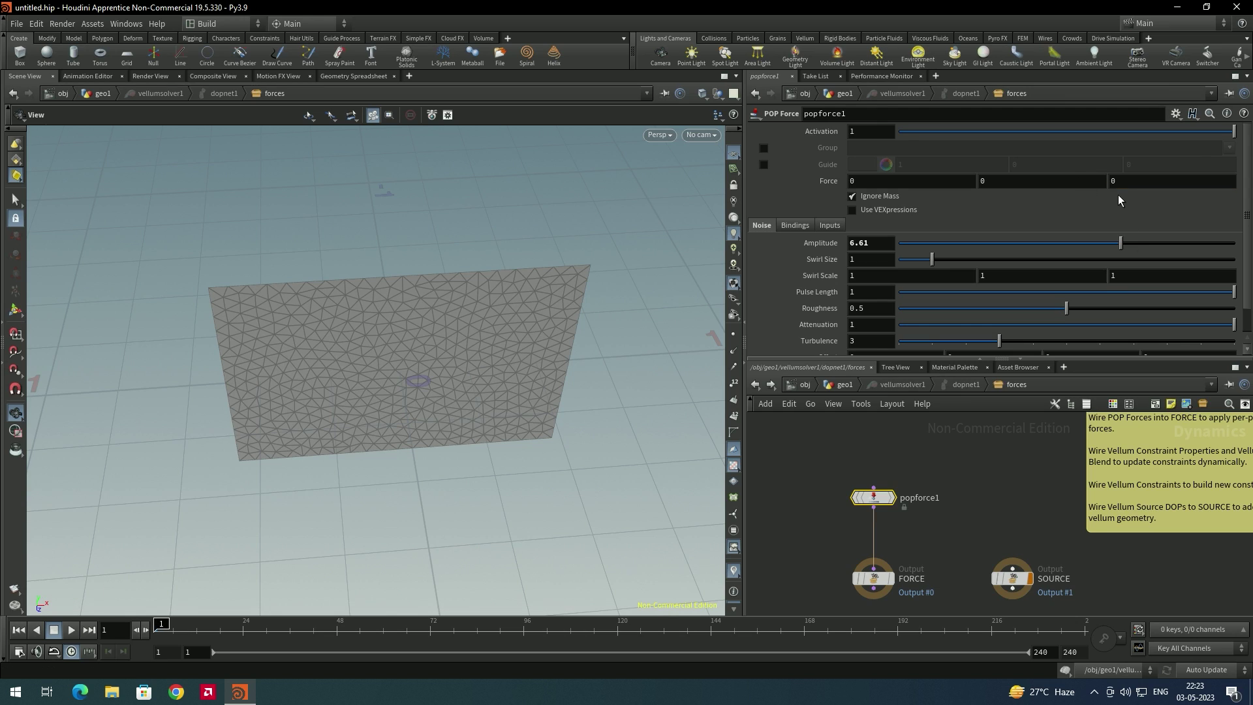
{"action": "left_click", "coordinate": [884, 180]}
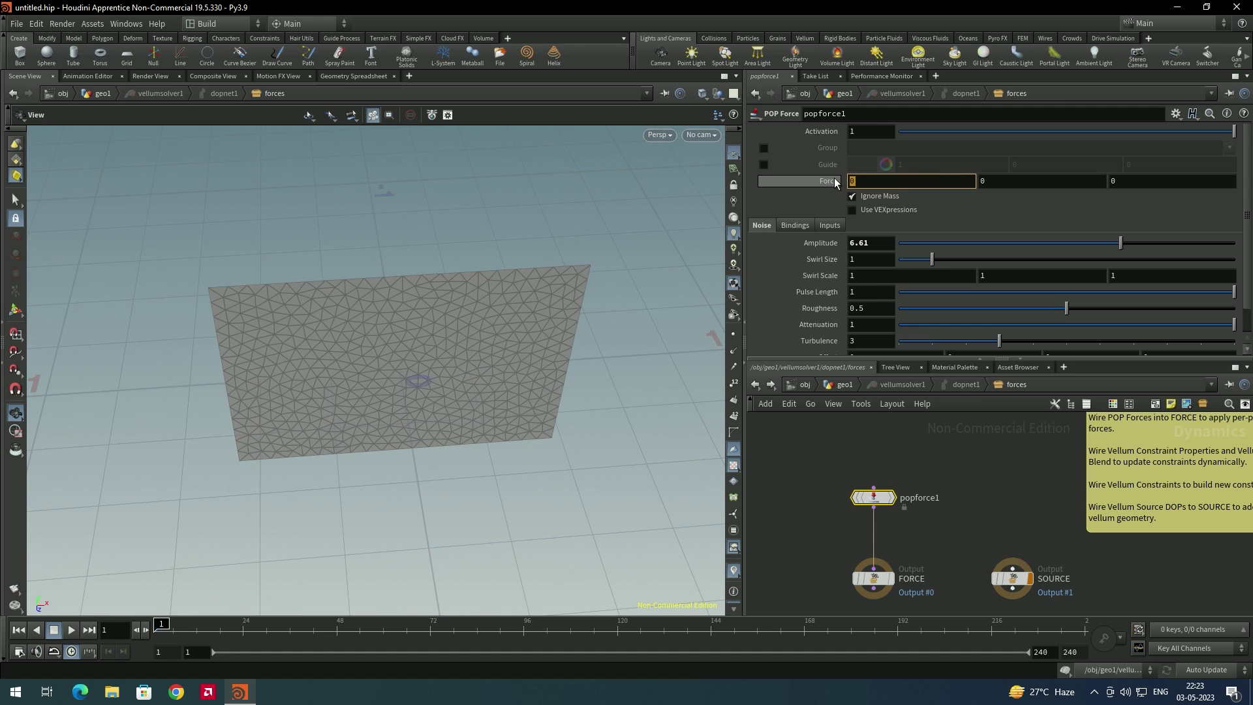
{"action": "type", "text": "30"}
{"action": "key", "text": "Return"}
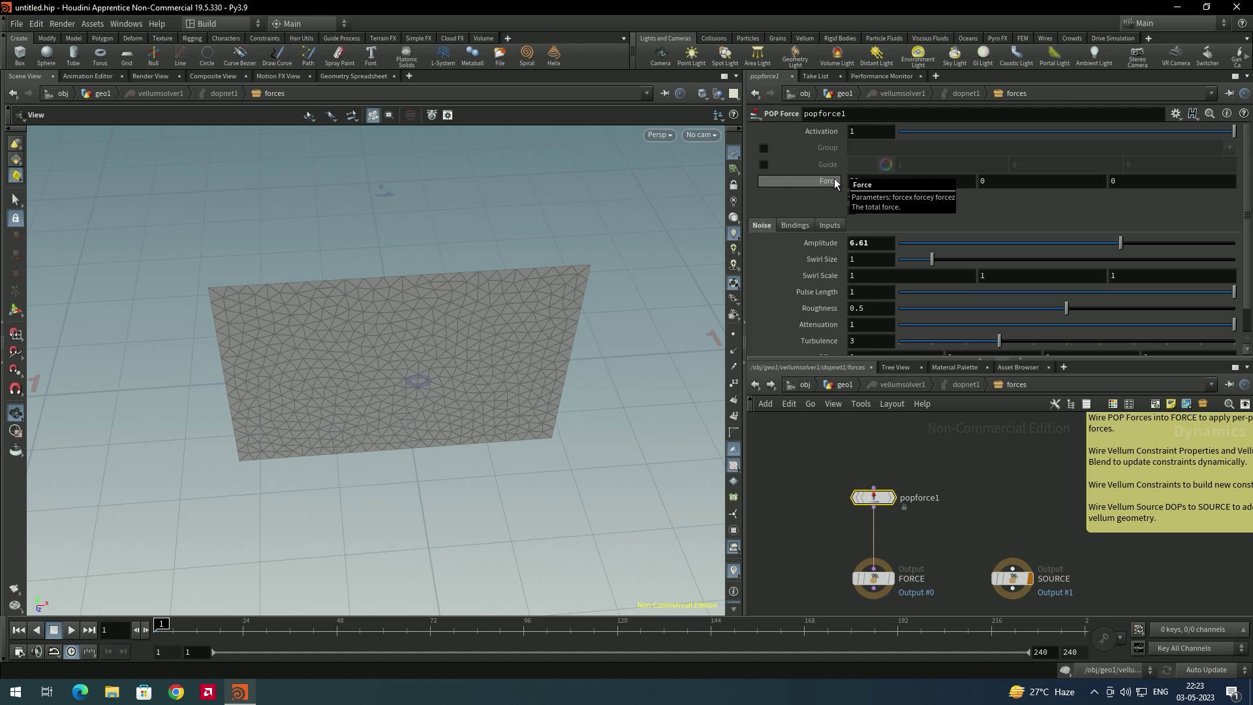
- Return to the geo1 network, play the simulation to check the cloth under the X force, and go back to the first frame
{"action": "key", "text": "u"}
{"action": "key", "text": "u"}
{"action": "key", "text": "u"}
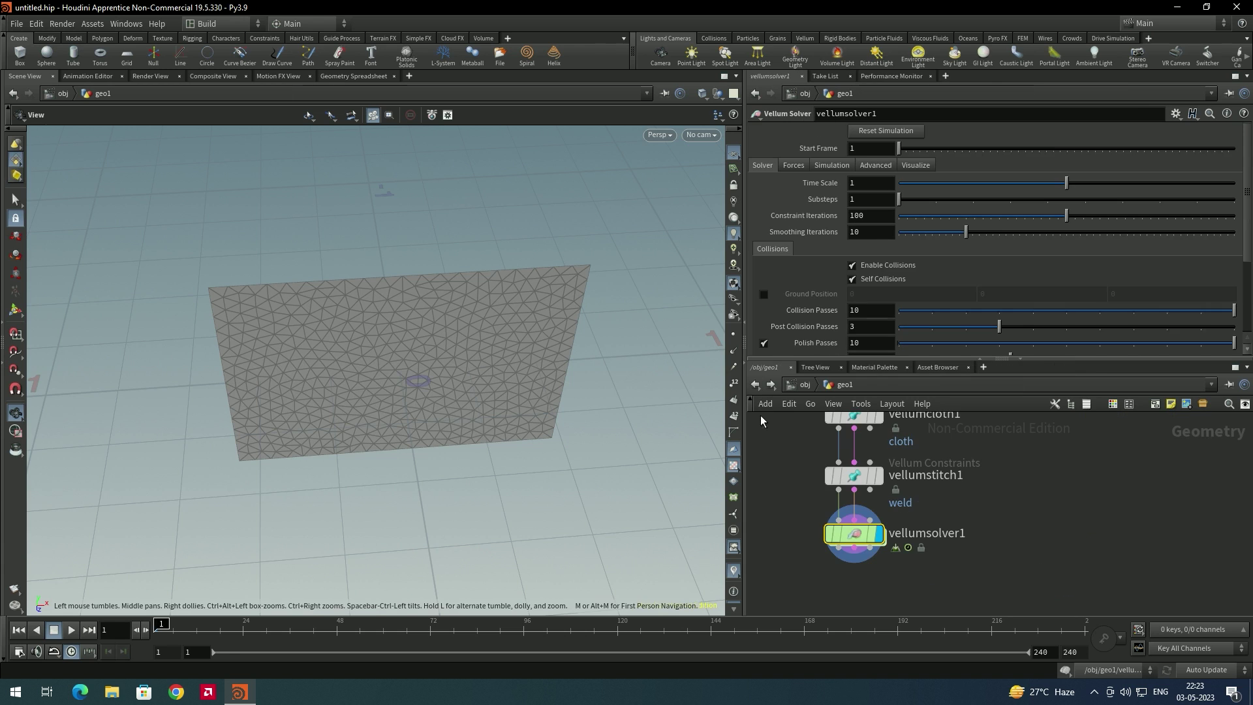
{"action": "left_click_drag", "start_coordinate": [496, 405], "coordinate": [677, 494]}
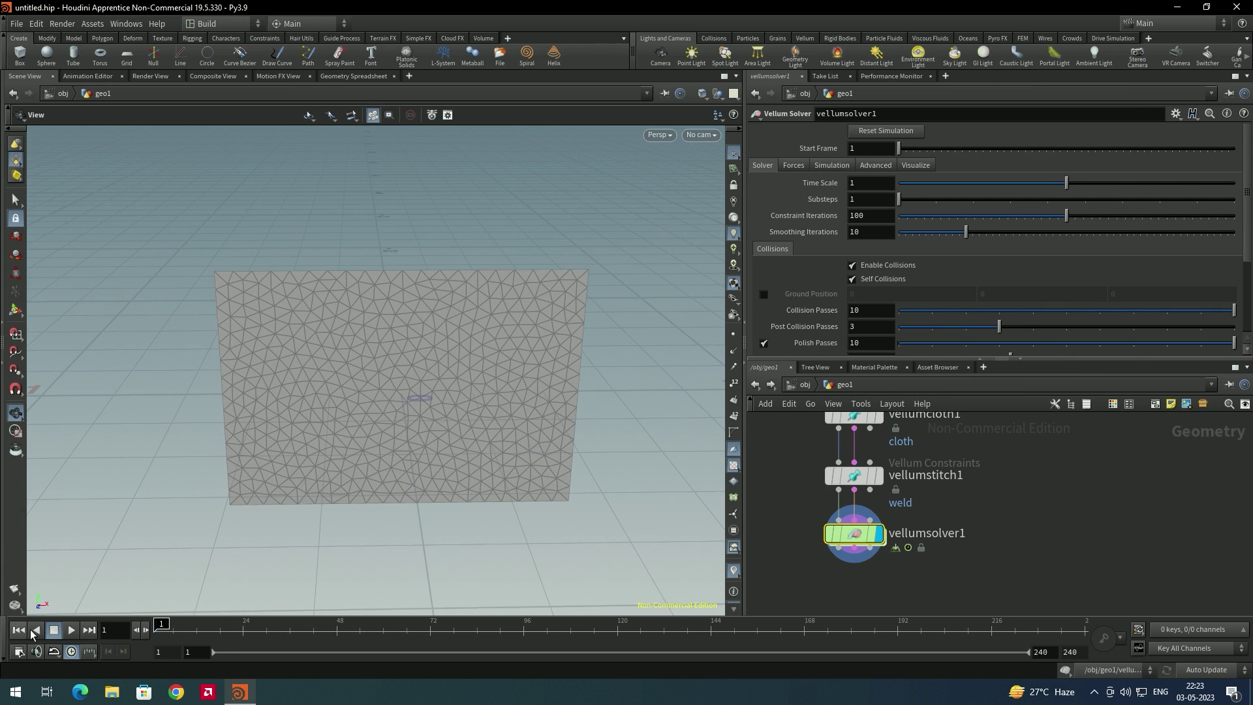
{"action": "left_click", "coordinate": [70, 630]}
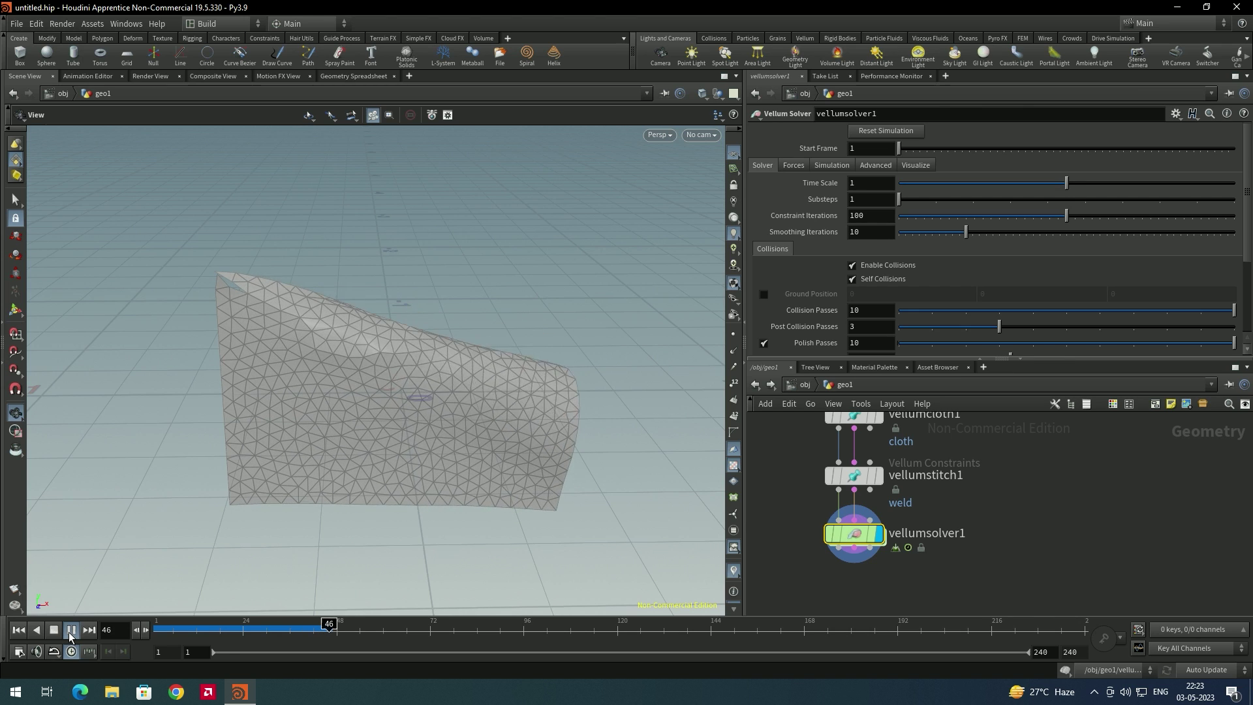
{"action": "left_click", "coordinate": [54, 631]}
{"action": "left_click", "coordinate": [19, 629]}
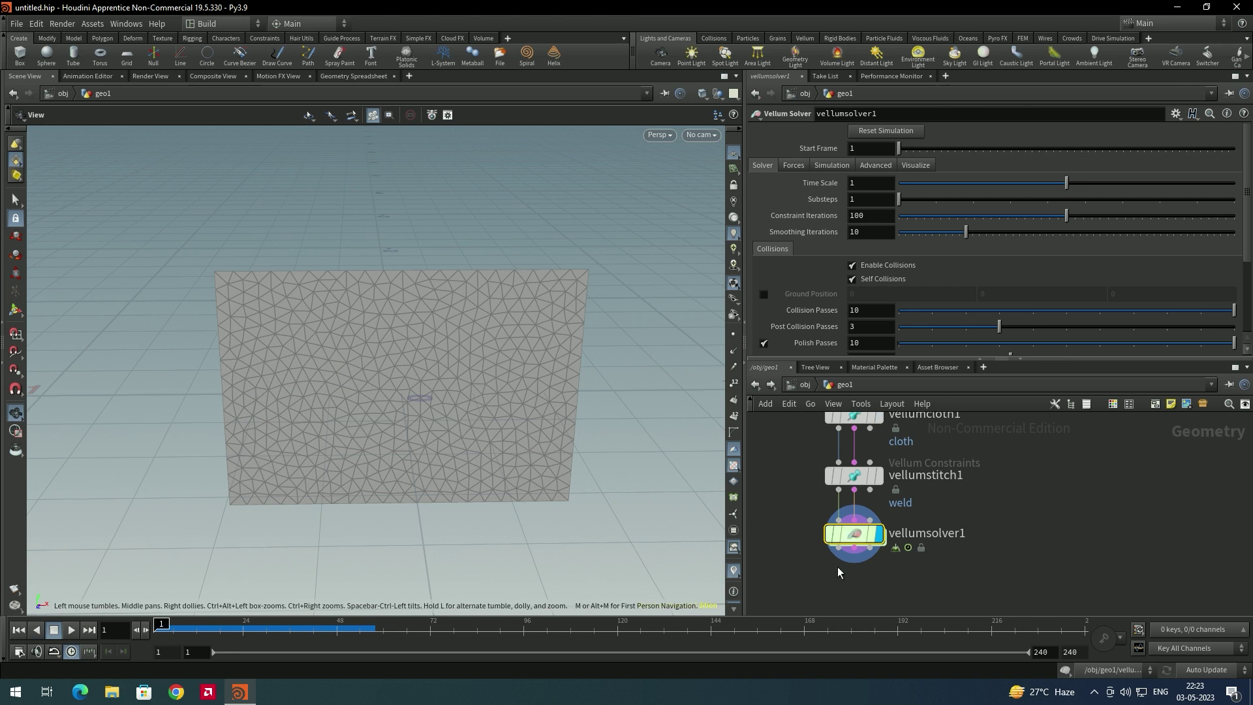
- Set popforce1's X force to 100 inside vellumsolver1's forces network and play the simulation
{"action": "double_click", "coordinate": [852, 534]}
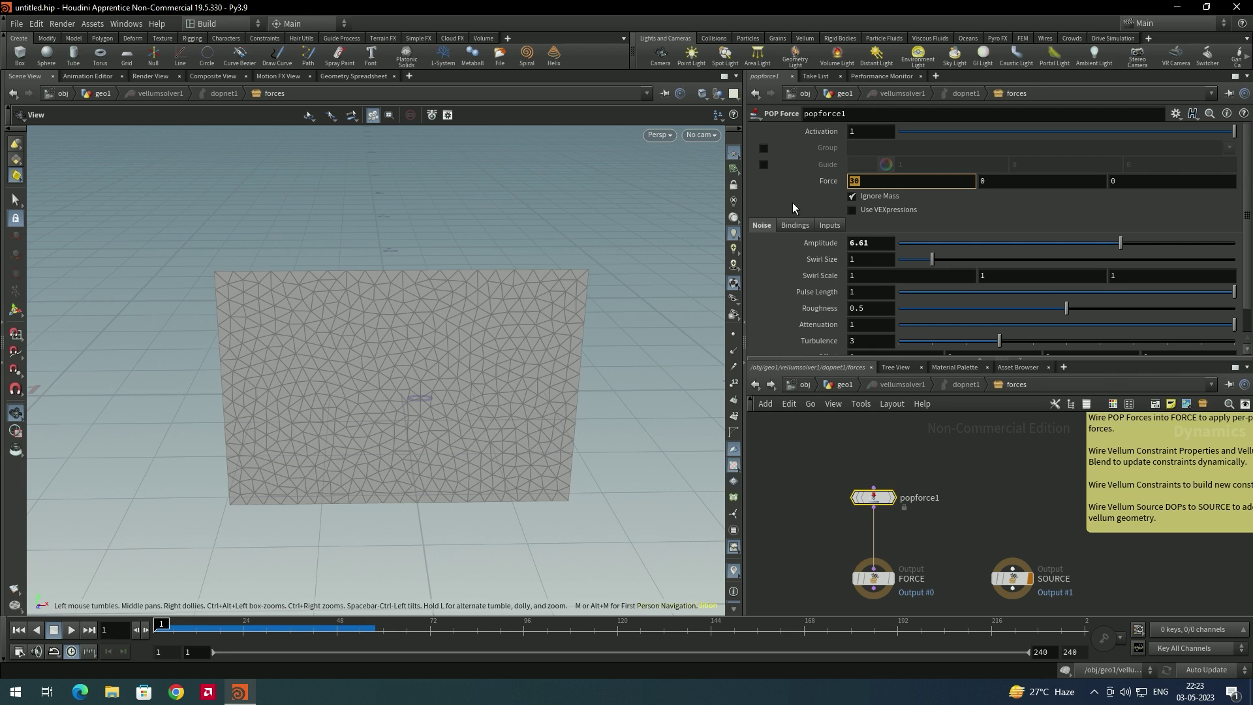
{"action": "type", "text": "100"}
{"action": "key", "text": "Return"}
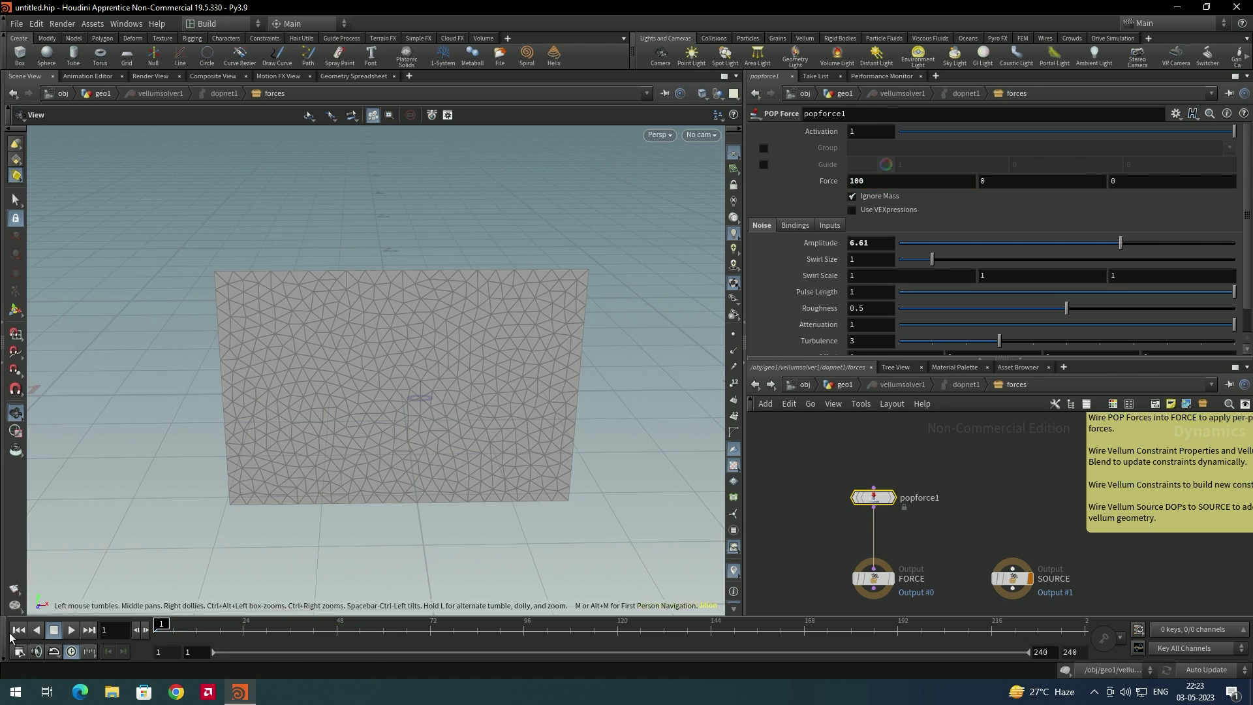
{"action": "left_click", "coordinate": [72, 630]}
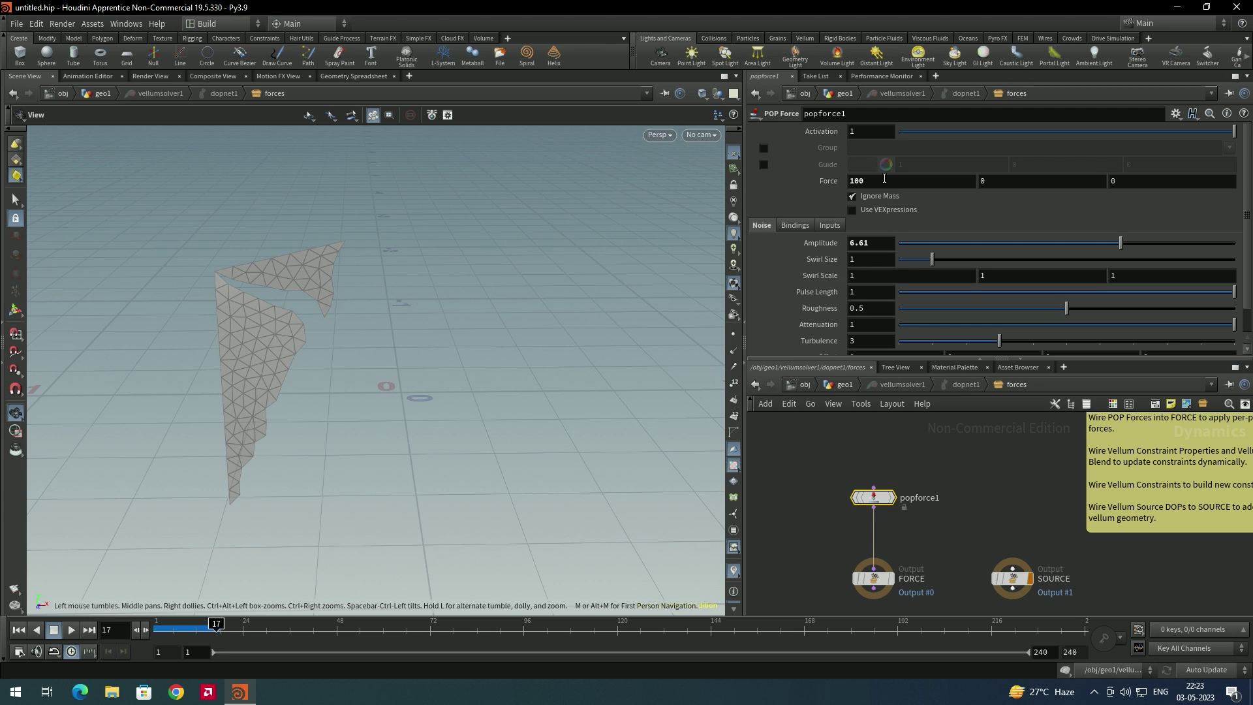
- Set popforce1's X force to 60, return to geo1, and replay the simulation from the first frame
{"action": "left_click", "coordinate": [813, 178]}
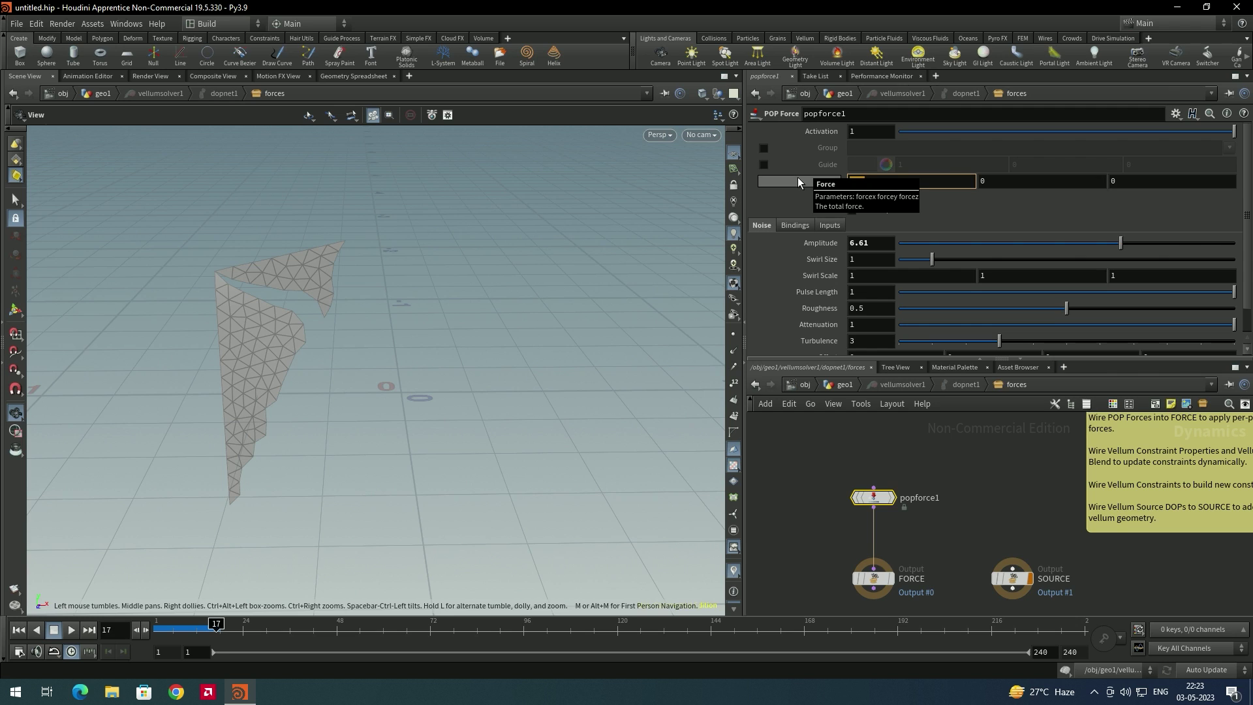
{"action": "left_click", "coordinate": [754, 385]}
{"action": "left_click", "coordinate": [19, 630]}
{"action": "left_click", "coordinate": [68, 632]}
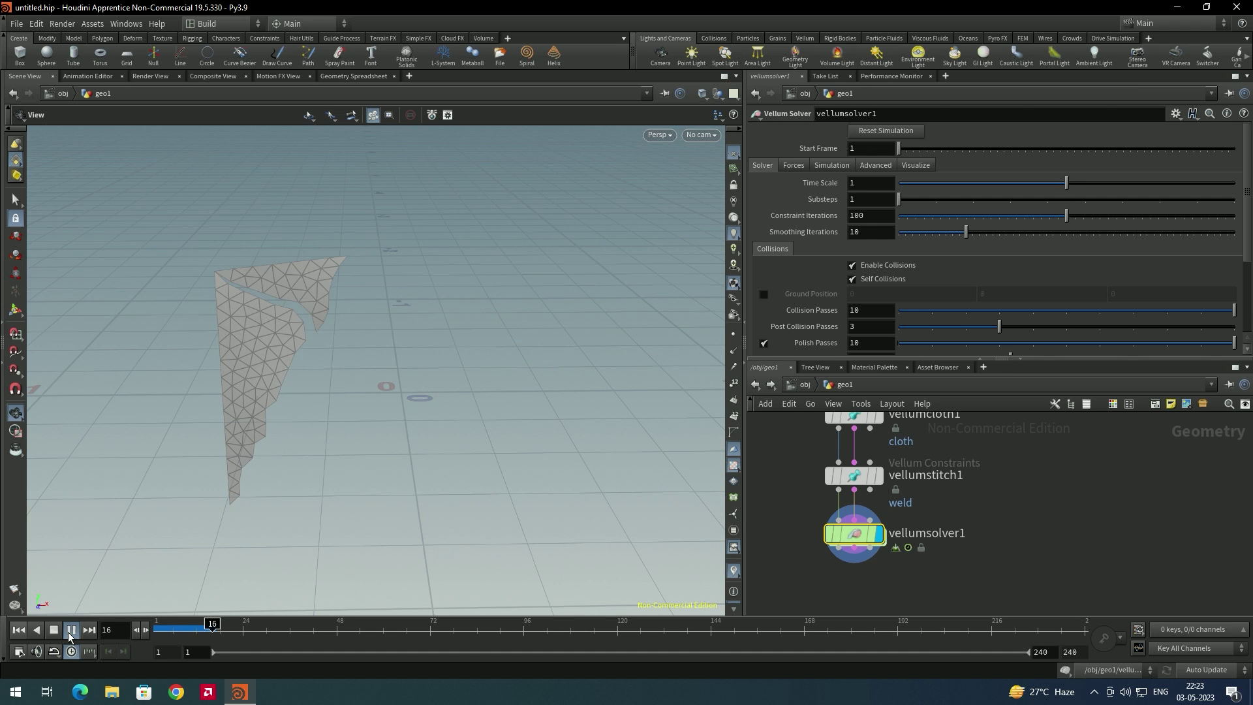
{"action": "left_click", "coordinate": [68, 632]}
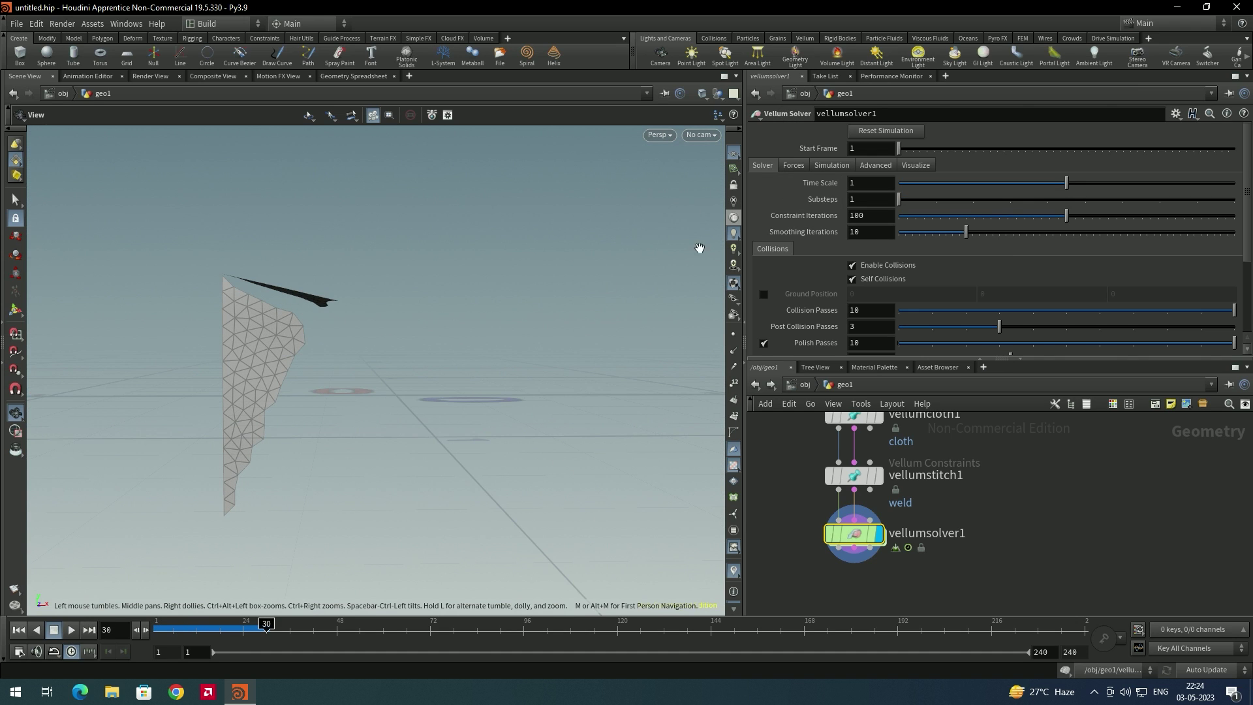
- Set the Breaking threshold on the vellumstitch1 node to 0.05
{"action": "mouse_move", "coordinate": [849, 461]}
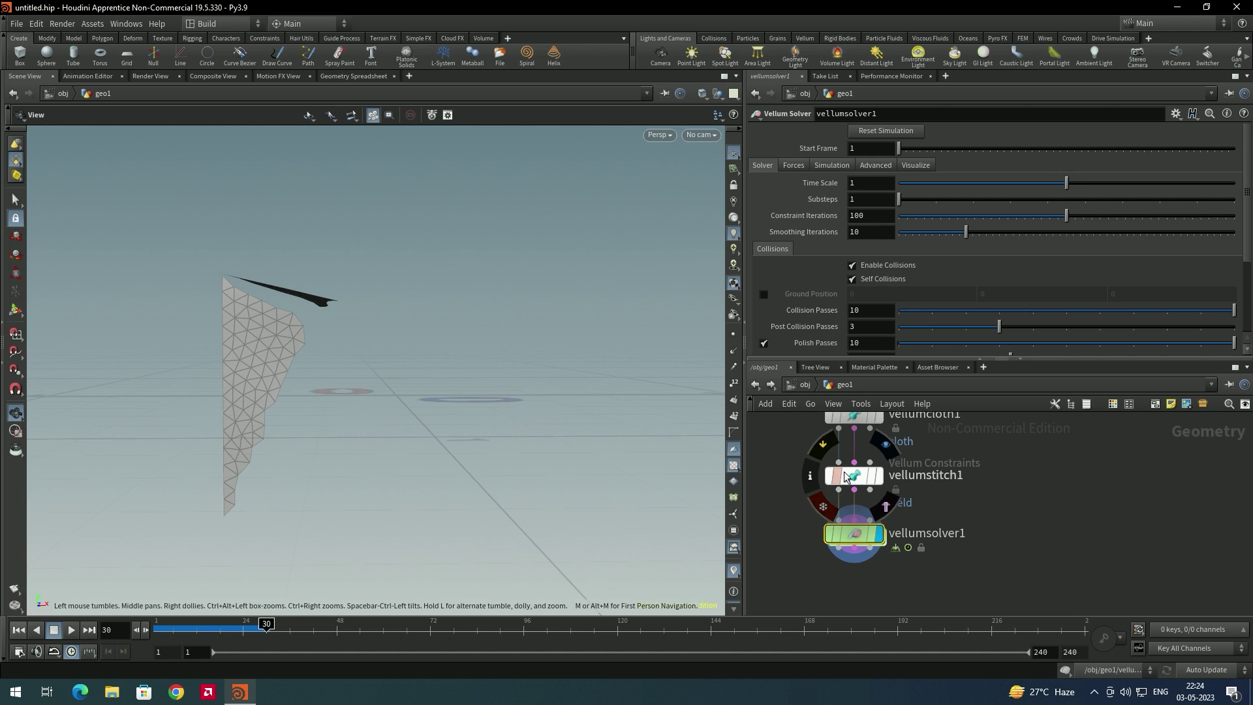
{"action": "double_click", "coordinate": [855, 476]}
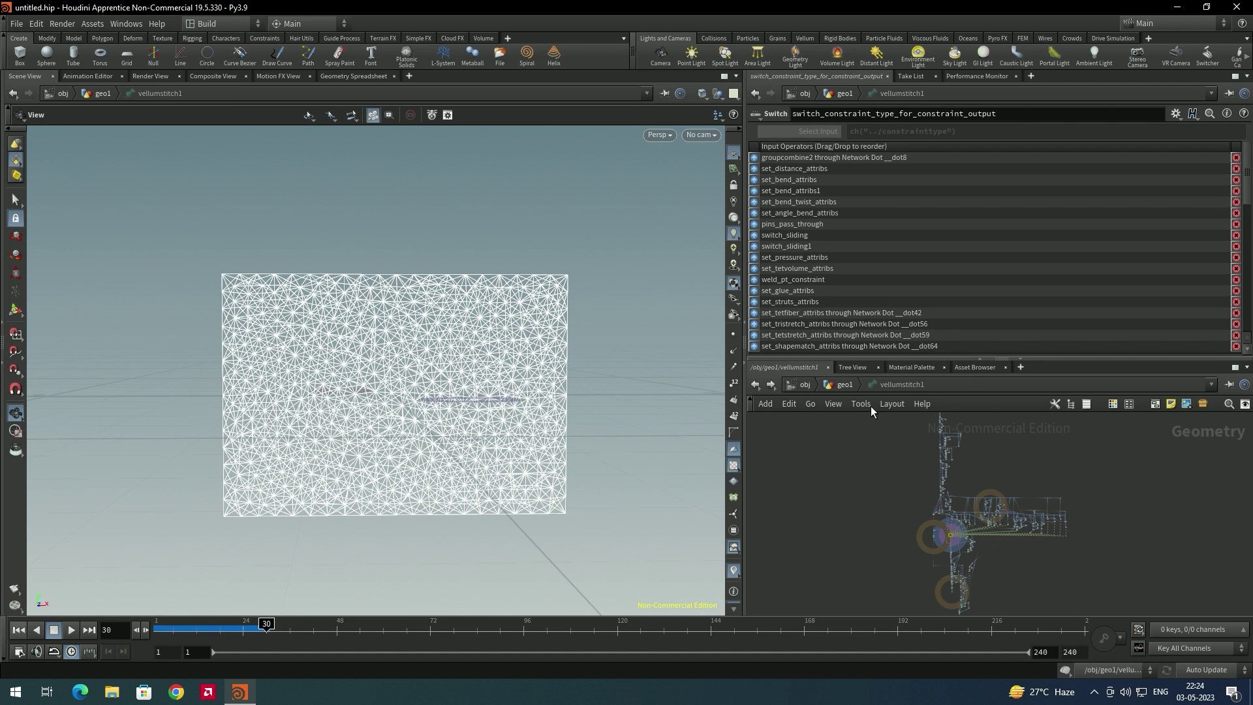
{"action": "left_click", "coordinate": [768, 386]}
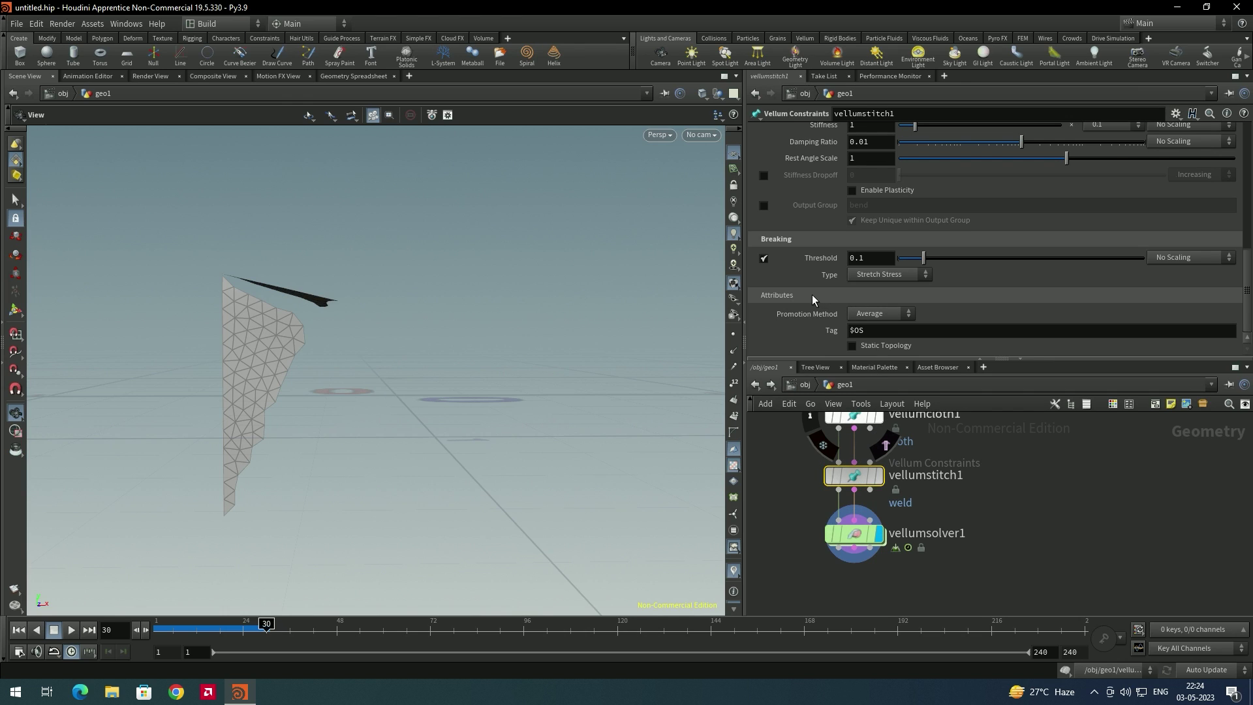
{"action": "left_click", "coordinate": [821, 253]}
{"action": "key", "text": "Return"}
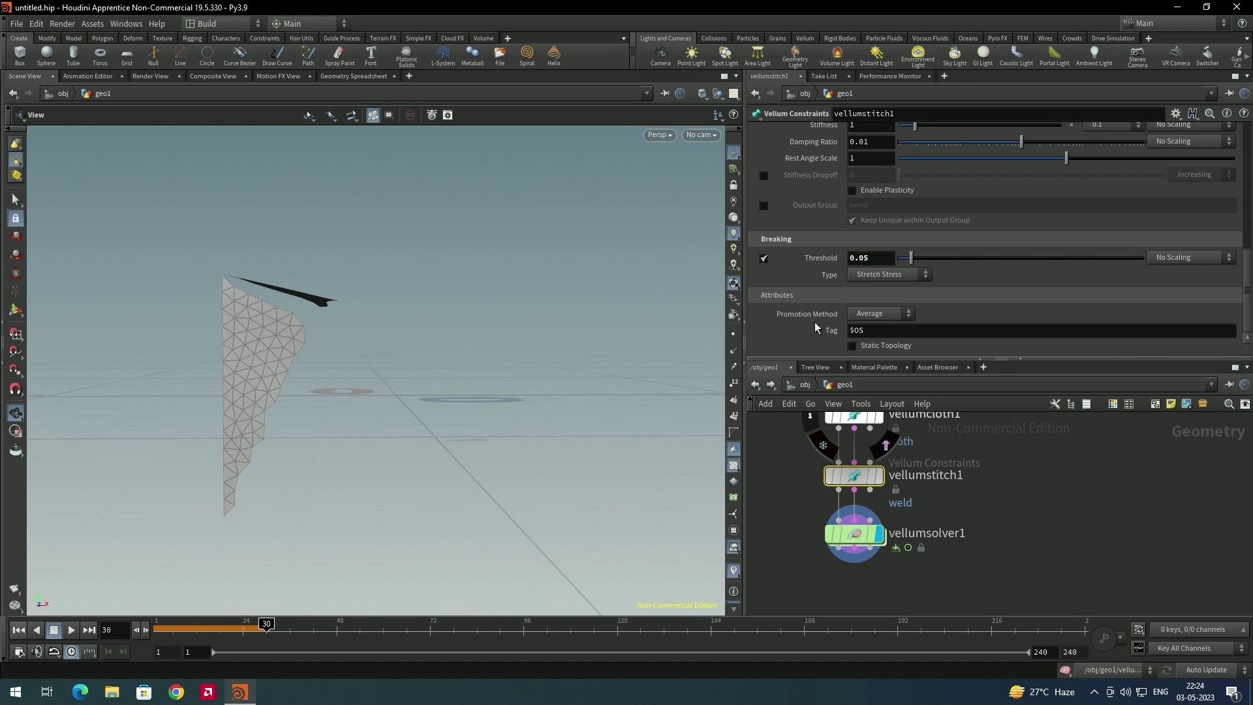
- Reopen vellumsolver1's forces network and set popforce1's X force to 30
{"action": "left_click", "coordinate": [855, 533]}
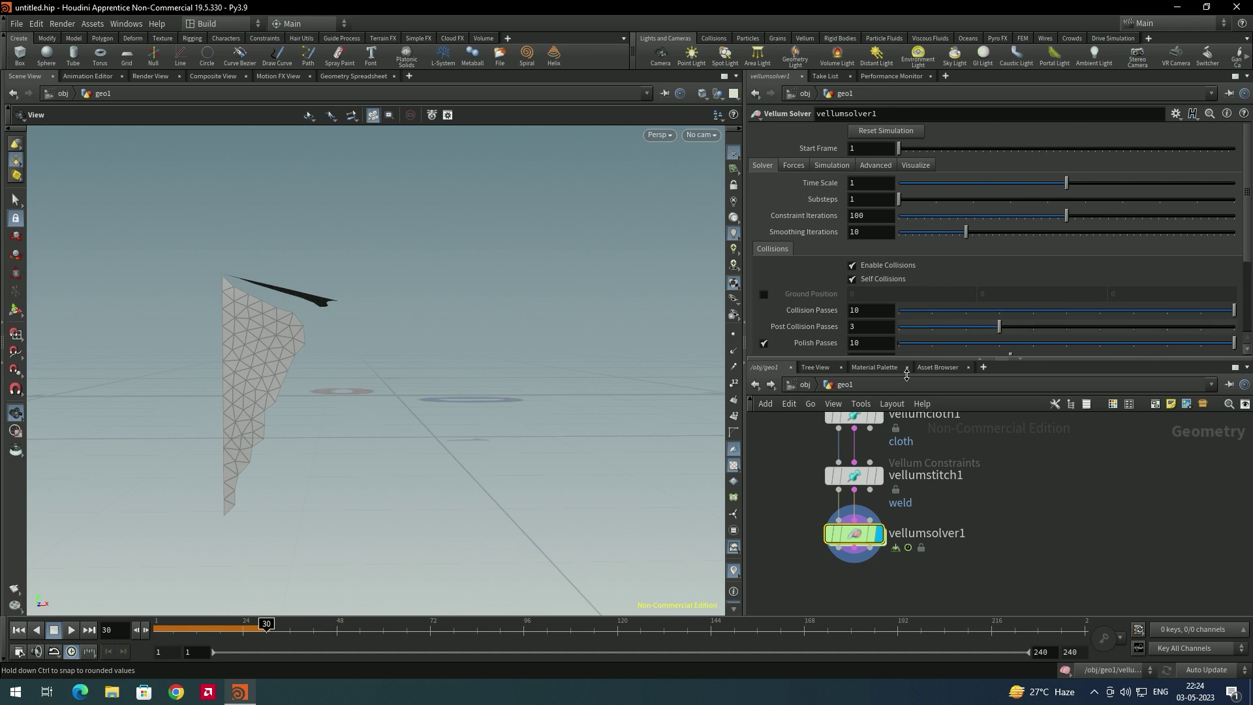
{"action": "double_click", "coordinate": [854, 534]}
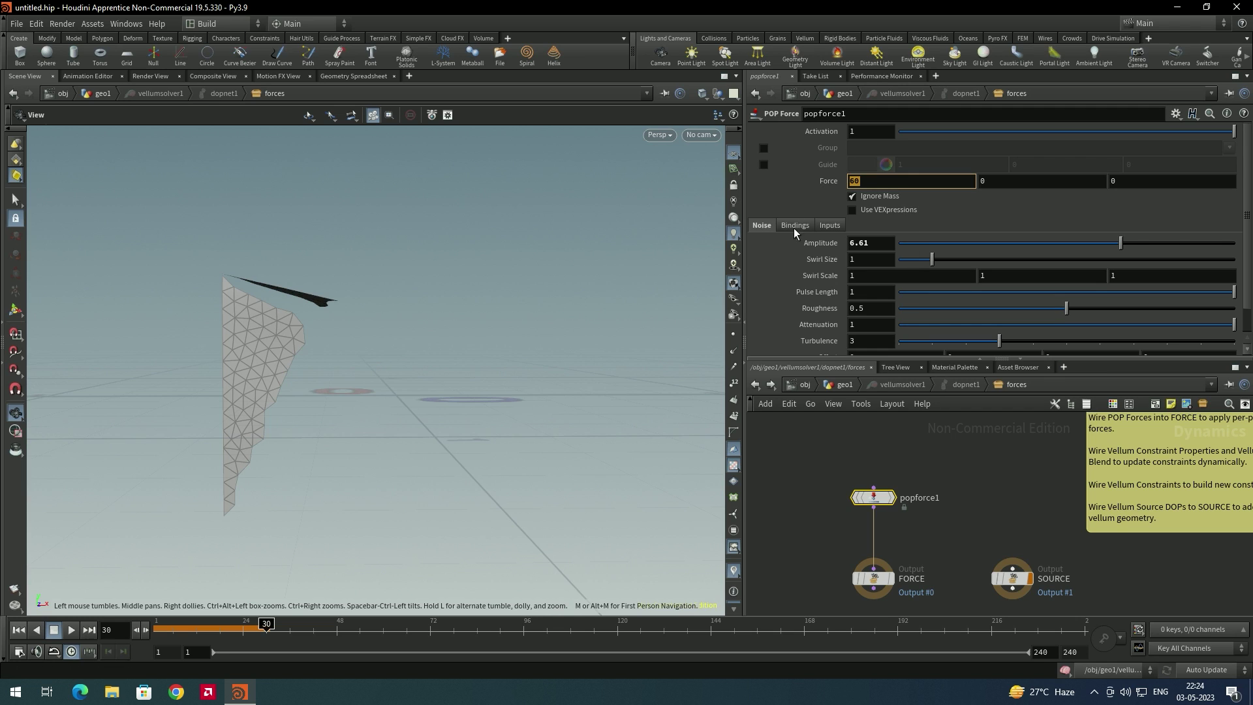
{"action": "key", "text": "BackSpace"}
{"action": "key", "text": "BackSpace"}
{"action": "type", "text": "30"}
{"action": "key", "text": "Return"}
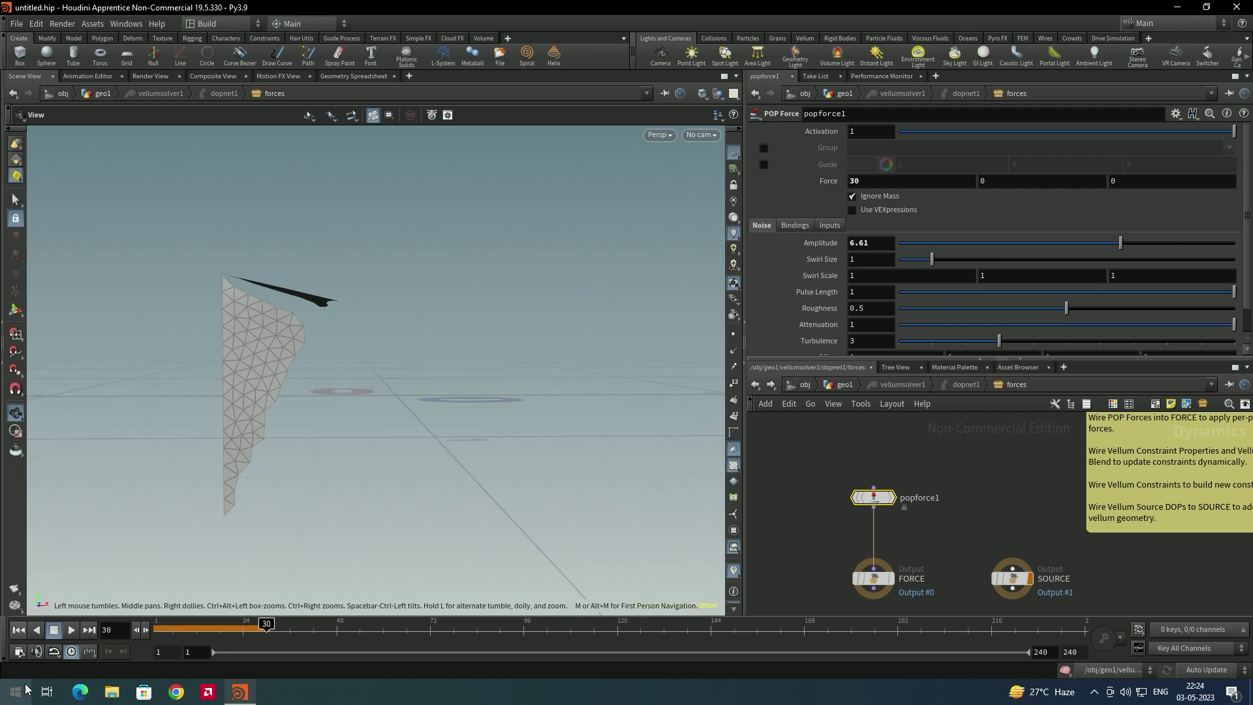
- Return to the geo1 network and play the simulation from the first frame to check the tearing
{"action": "left_click", "coordinate": [19, 630]}
{"action": "left_click", "coordinate": [754, 385]}
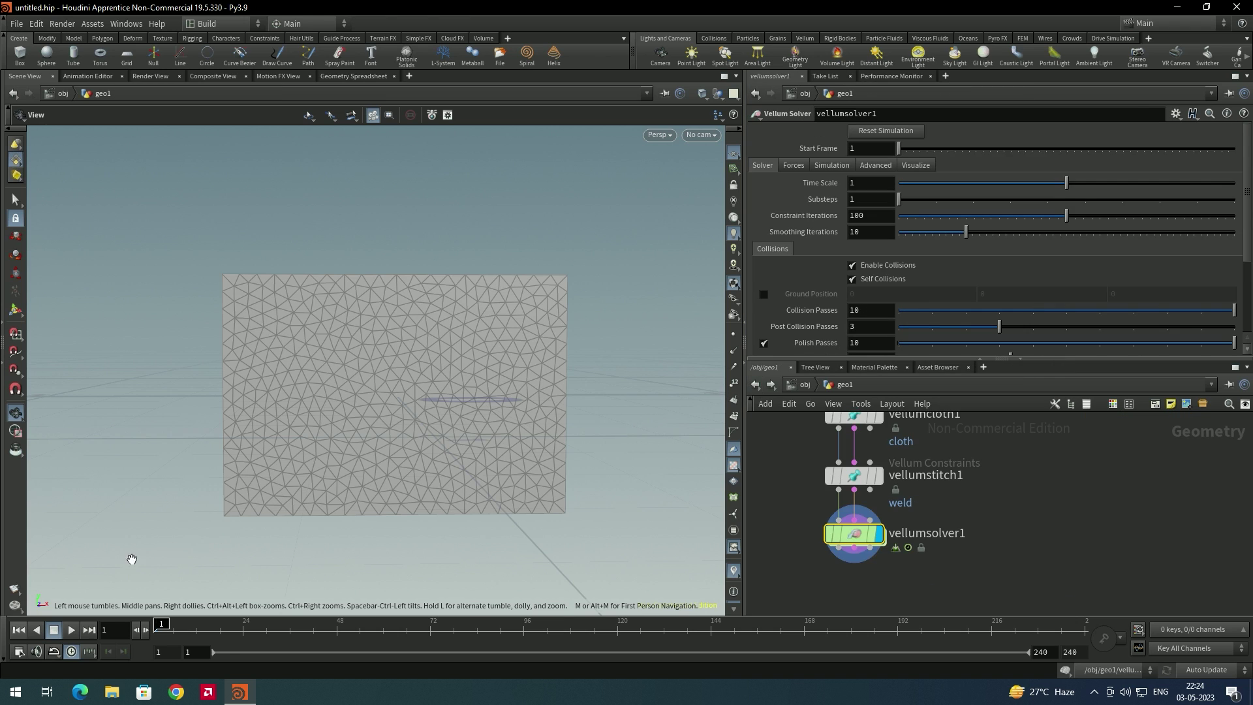
{"action": "left_click", "coordinate": [73, 629]}
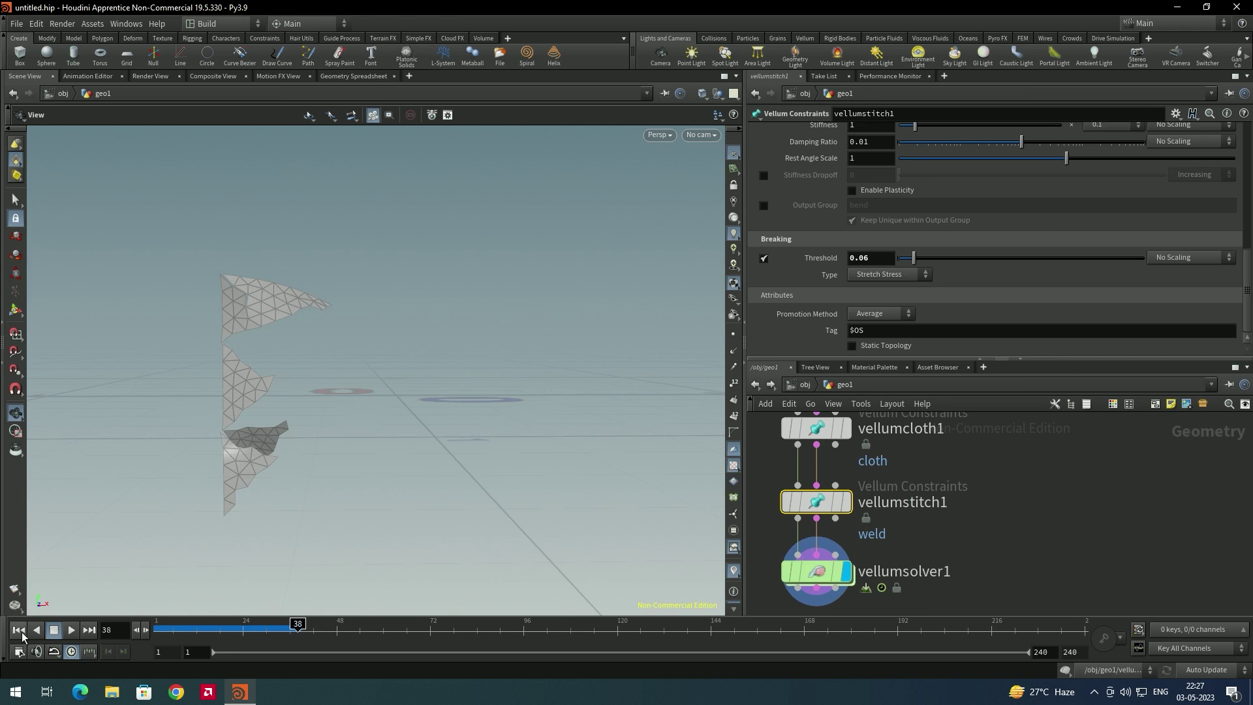
- Replay the simulation, pause it at frame 18, and inspect the torn cloth from an angle
{"action": "left_click", "coordinate": [19, 630]}
{"action": "left_click", "coordinate": [72, 630]}
{"action": "left_click", "coordinate": [72, 629]}
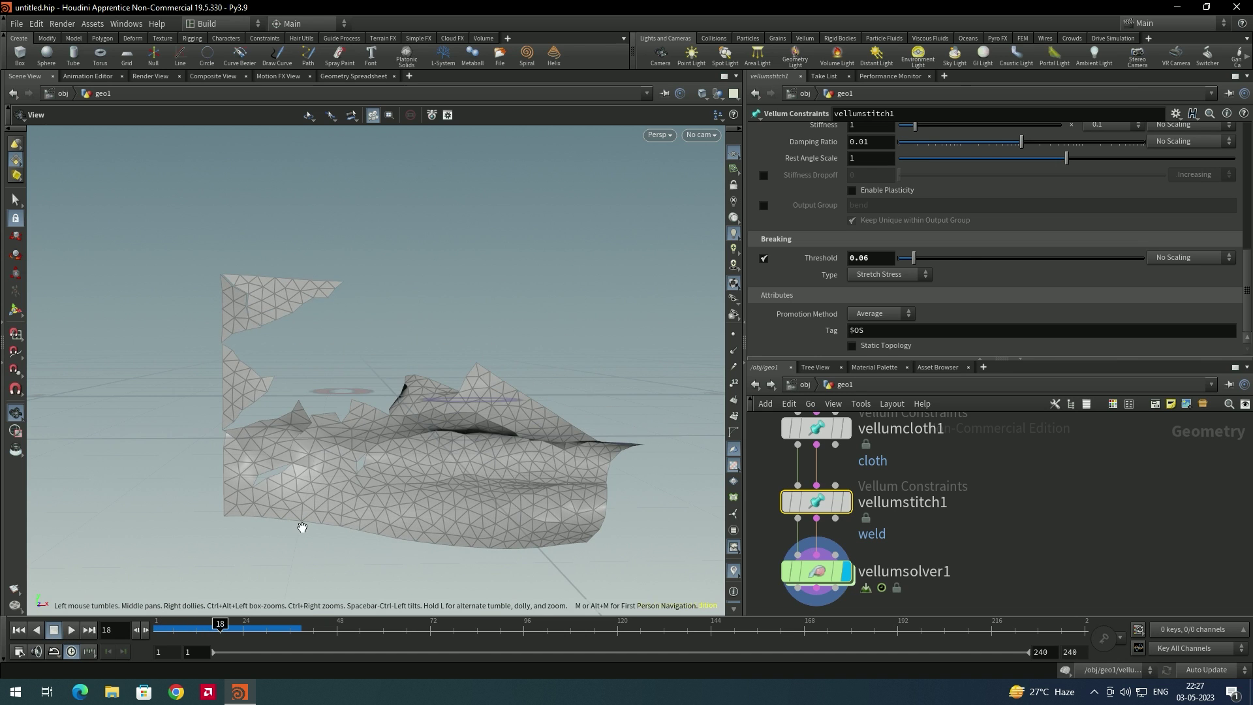
{"action": "left_click_drag", "start_coordinate": [300, 520], "coordinate": [471, 556]}
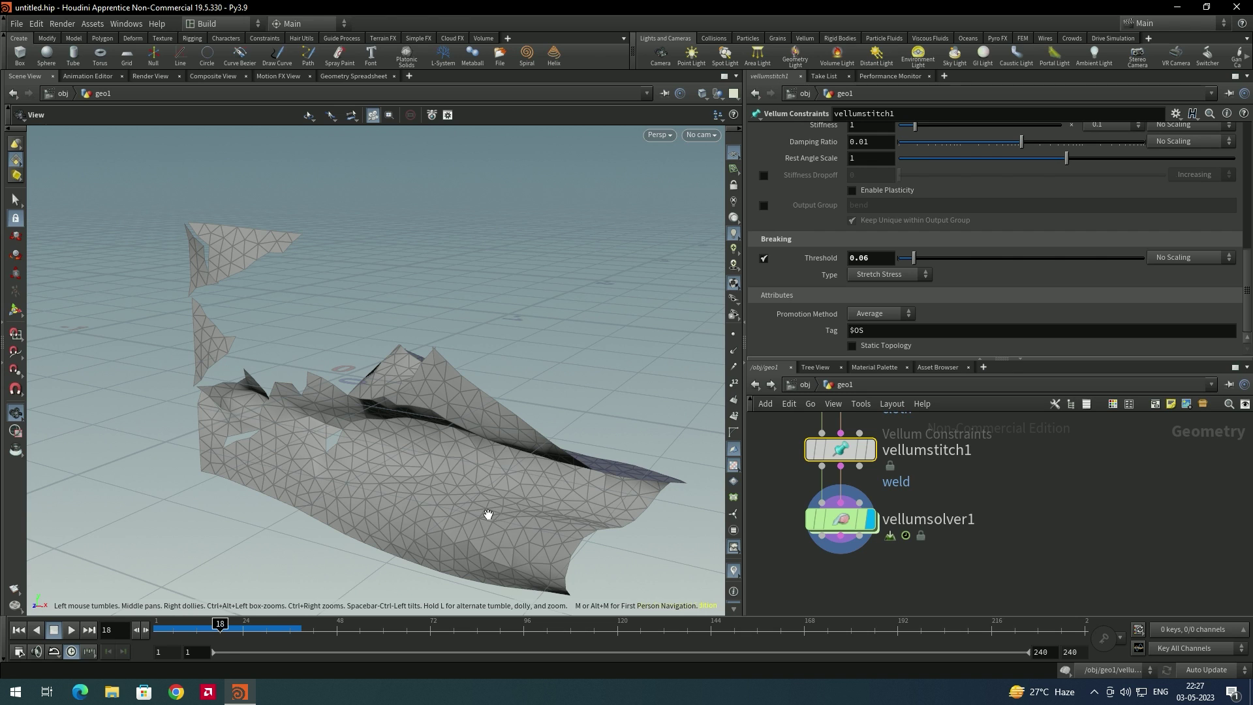
- Add a Vellum Post-Process node wired below vellumsolver1 and display its output
{"action": "left_click", "coordinate": [852, 477]}
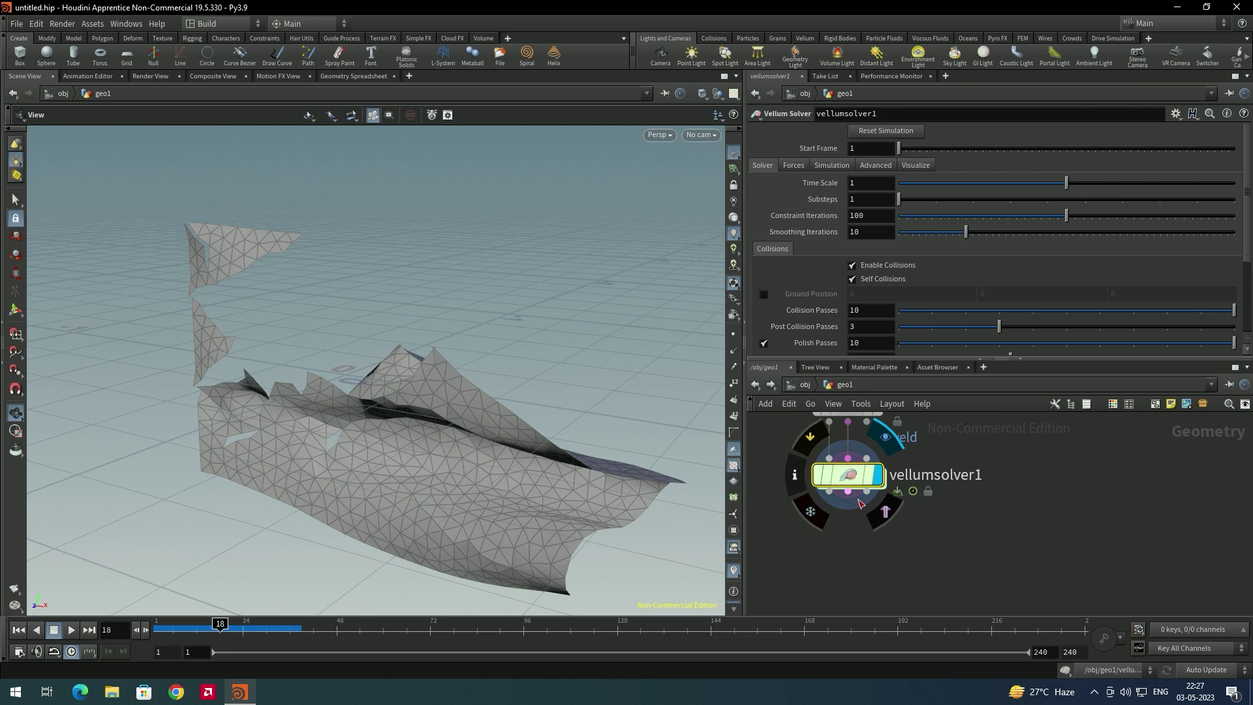
{"action": "key", "text": "Tab"}
{"action": "type", "text": "vellu"}
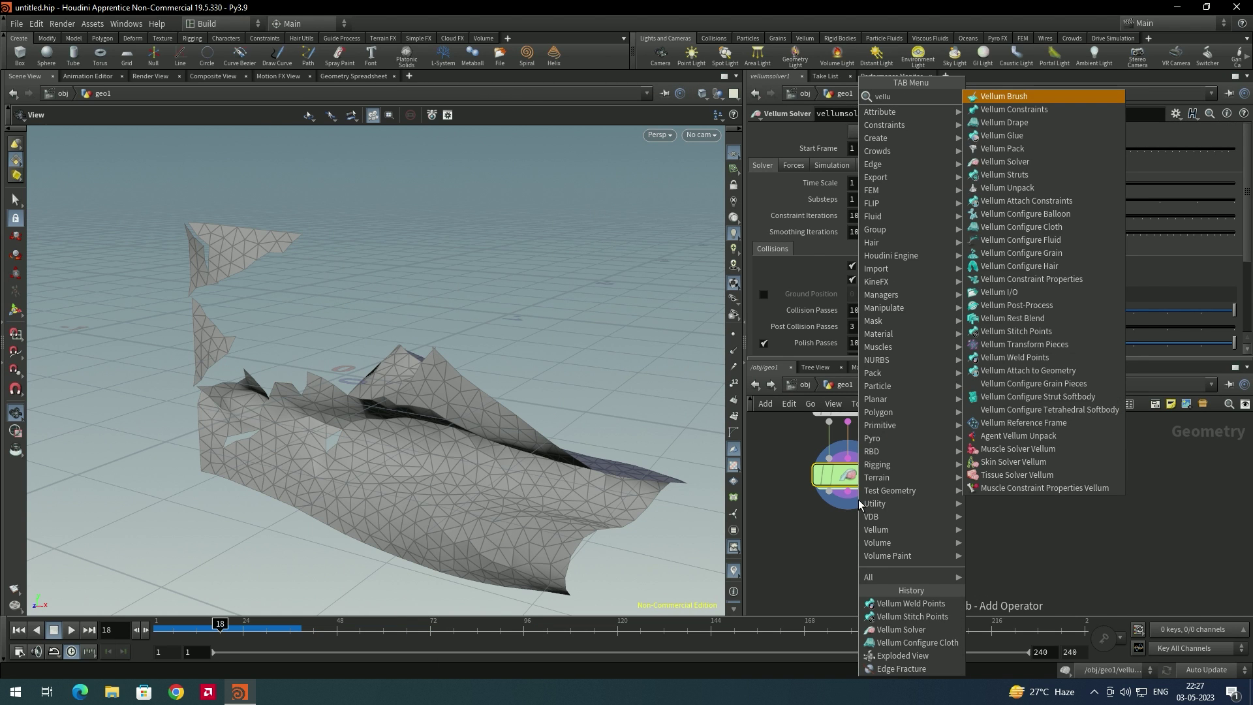
{"action": "type", "text": "m weld"}
{"action": "key", "text": "Return"}
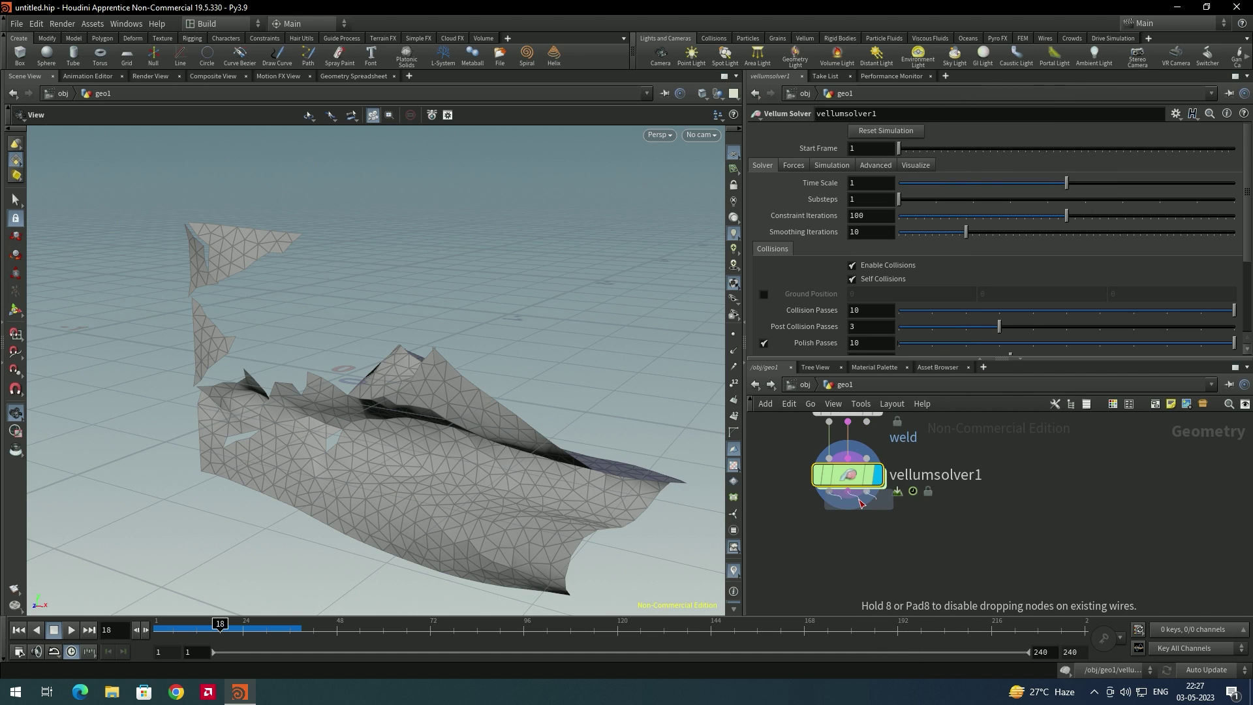
{"action": "left_click", "coordinate": [853, 502]}
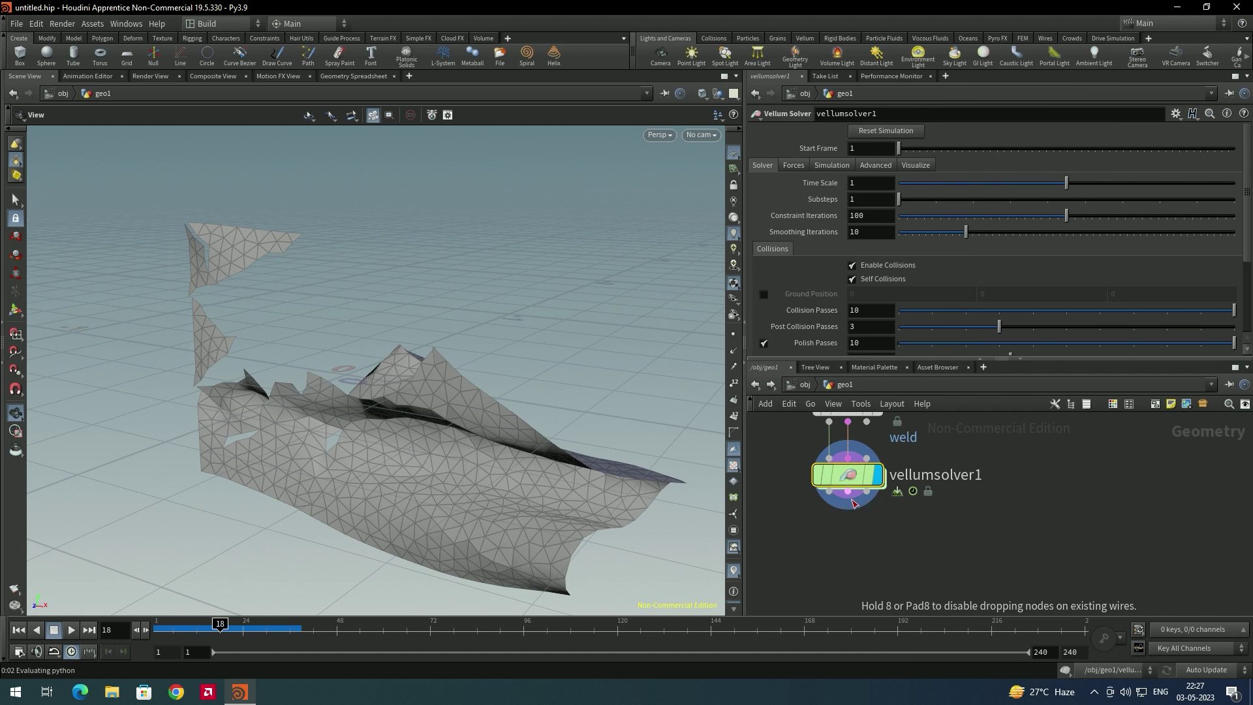
{"action": "mouse_move", "coordinate": [877, 552]}
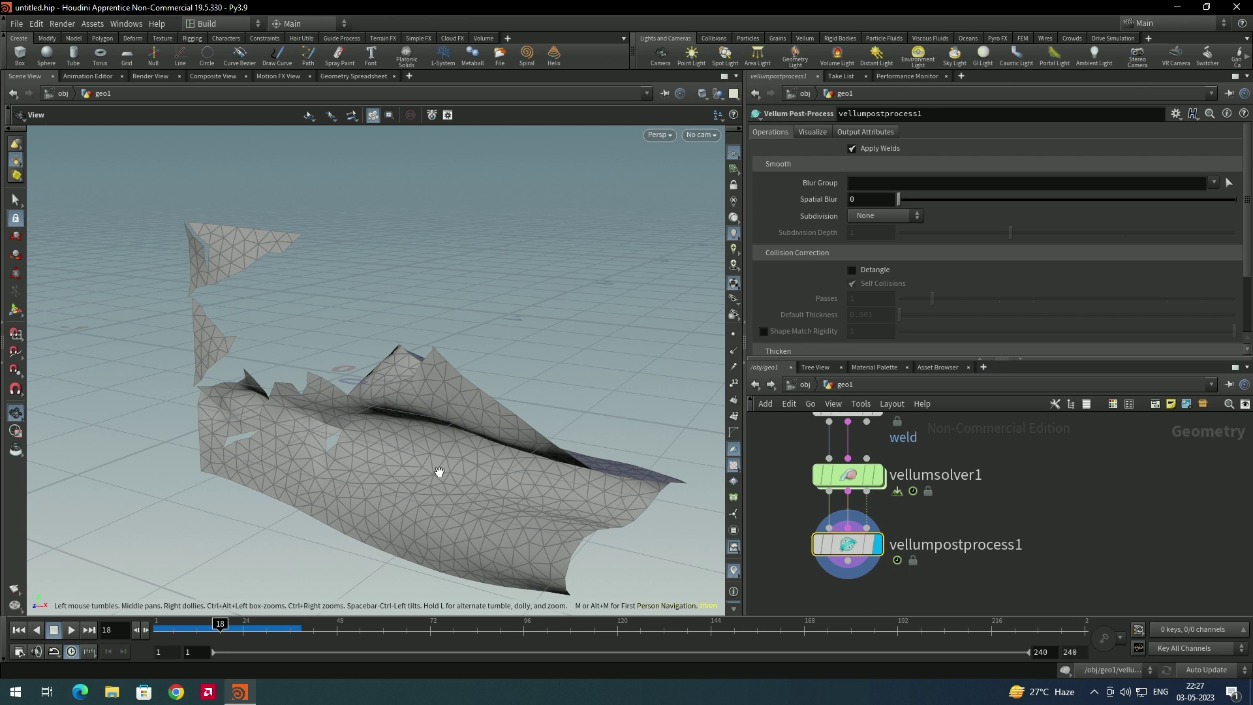
- Play the post-processed simulation from the first frame and pause it to check the welds
{"action": "left_click", "coordinate": [17, 631]}
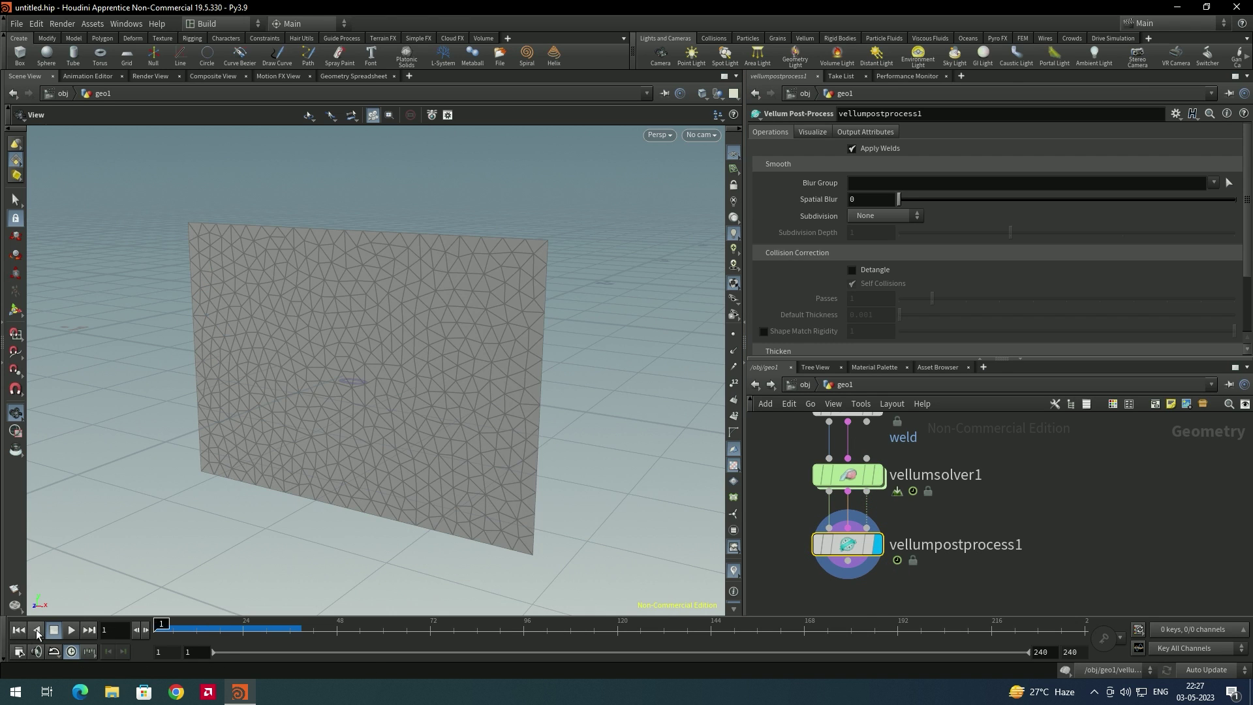
{"action": "left_click", "coordinate": [71, 631]}
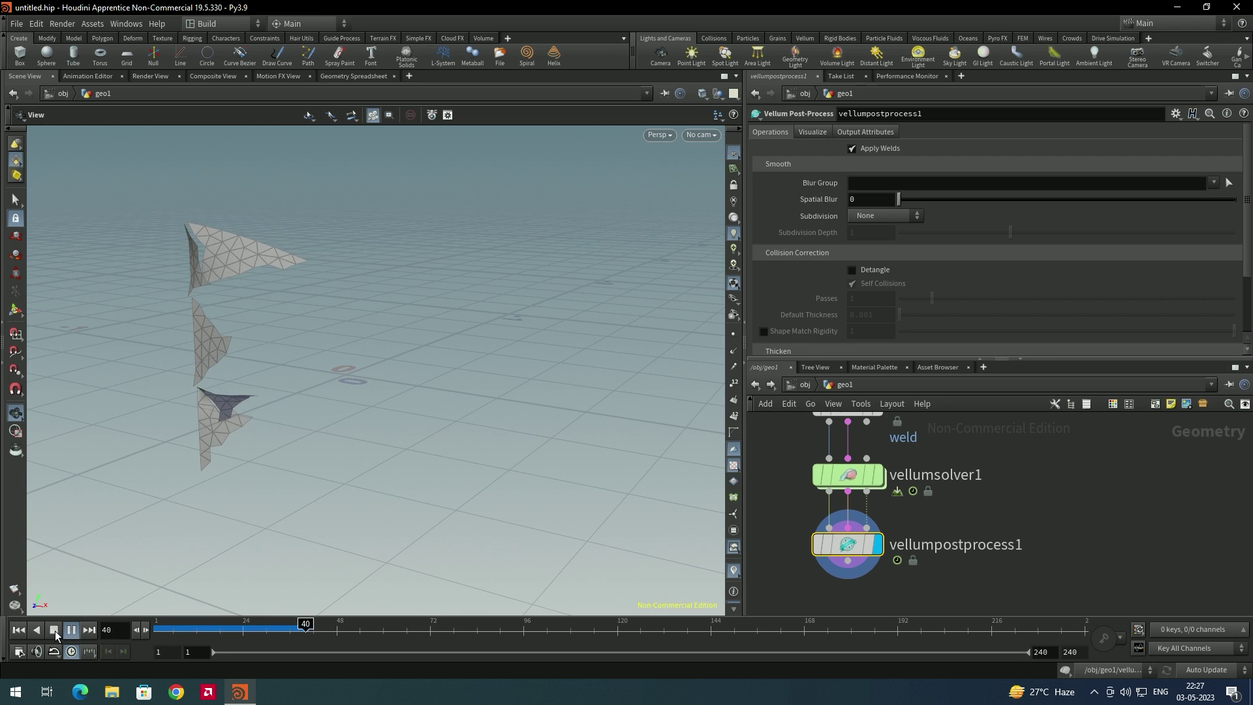
{"action": "left_click", "coordinate": [72, 631]}
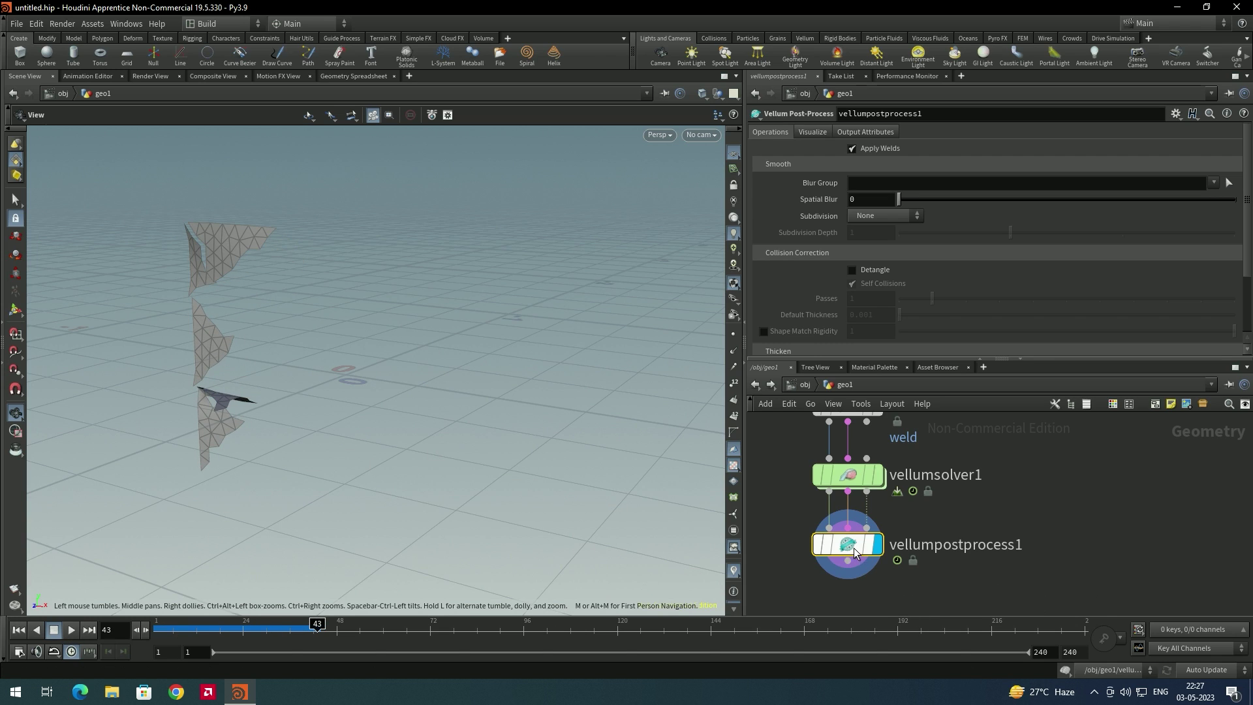
- Set vellumpostprocess1's Subdivision to Loop and play the simulation again from the first frame
{"action": "left_click", "coordinate": [856, 217]}
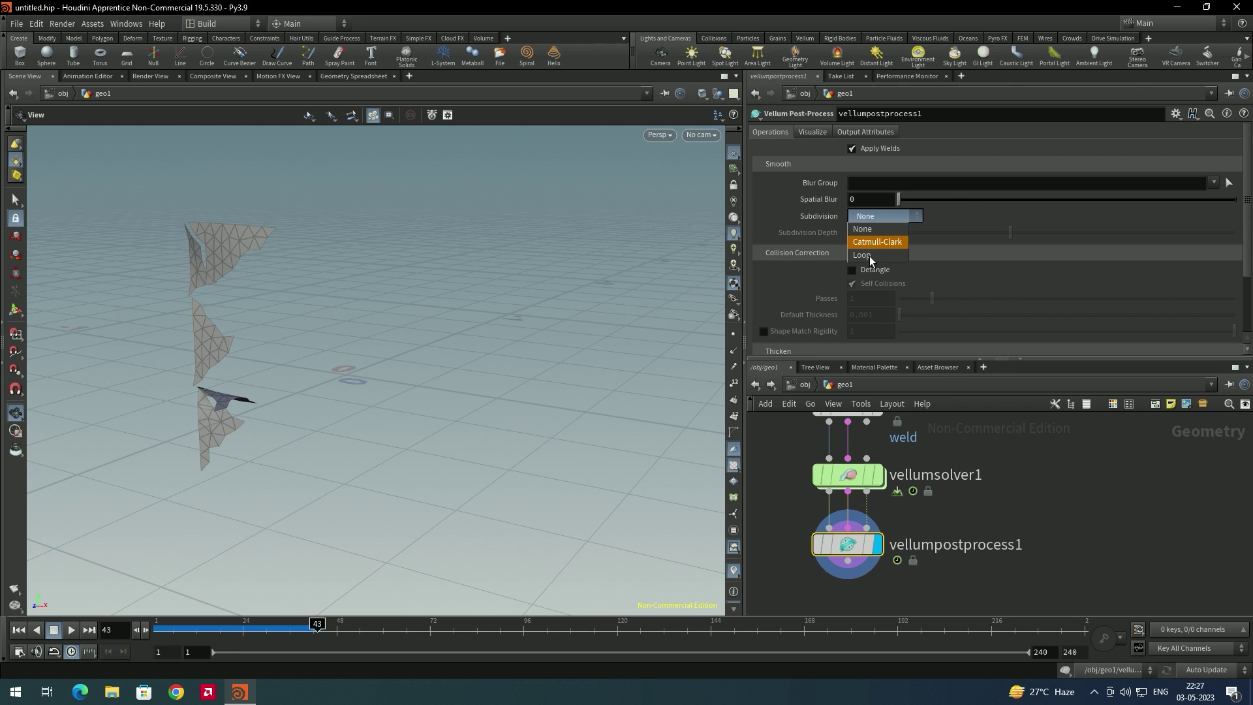
{"action": "left_click", "coordinate": [872, 244]}
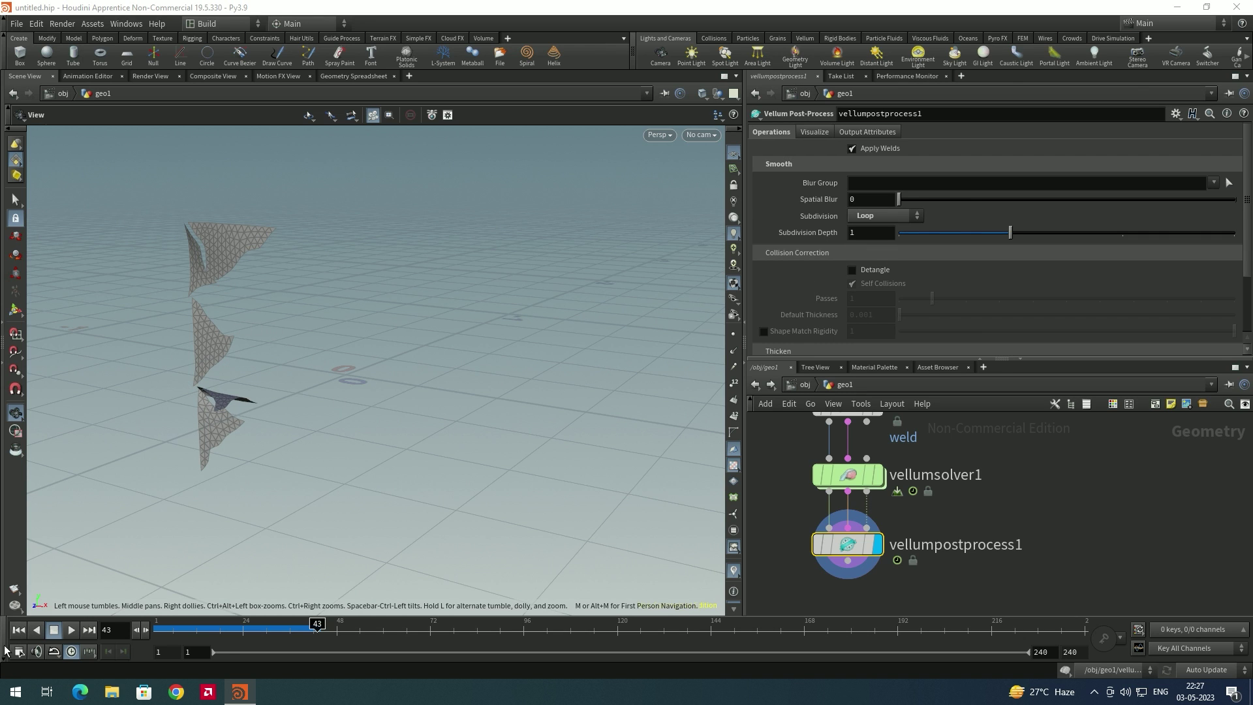
{"action": "left_click", "coordinate": [18, 630]}
{"action": "left_click", "coordinate": [72, 630]}
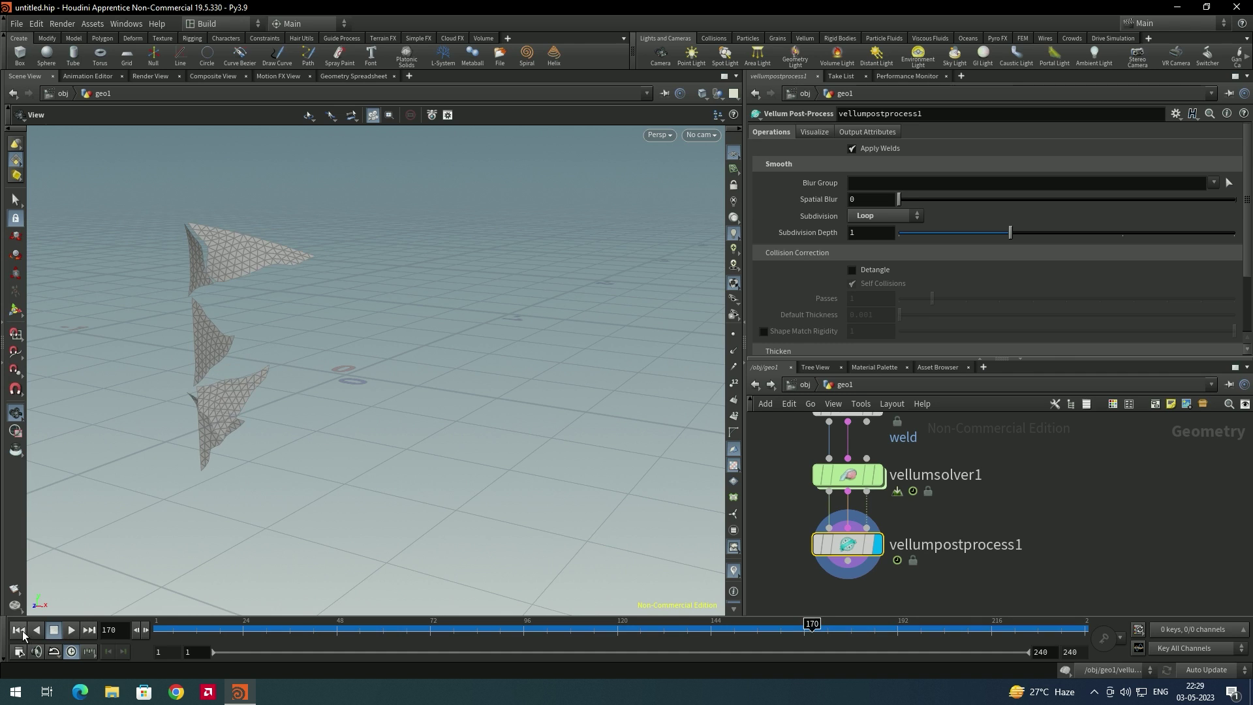
- Go back to the first frame and disable Initial Pieces on the edgefracture1 node
{"action": "left_click", "coordinate": [19, 629]}
{"action": "middle_click_drag", "start_coordinate": [1023, 478], "coordinate": [988, 675]}
{"action": "left_click", "coordinate": [878, 517]}
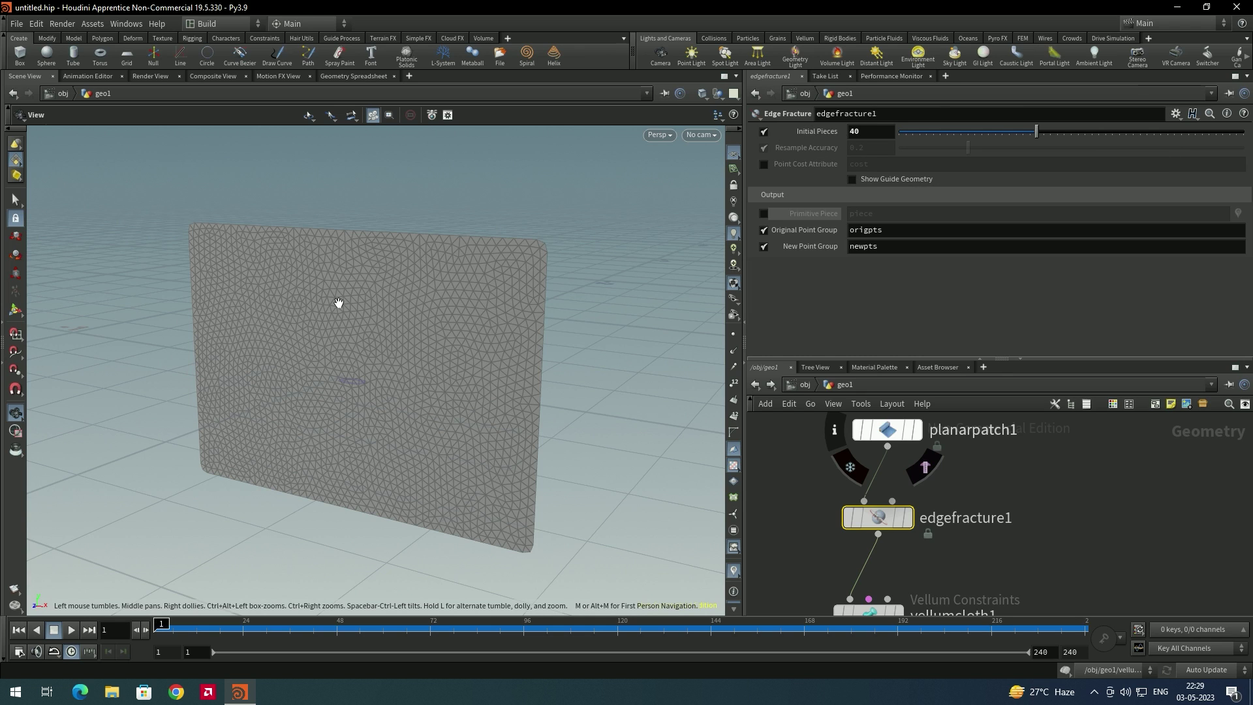
{"action": "scroll", "coordinate": [359, 292], "scroll_direction": "down", "scroll_amount": 3}
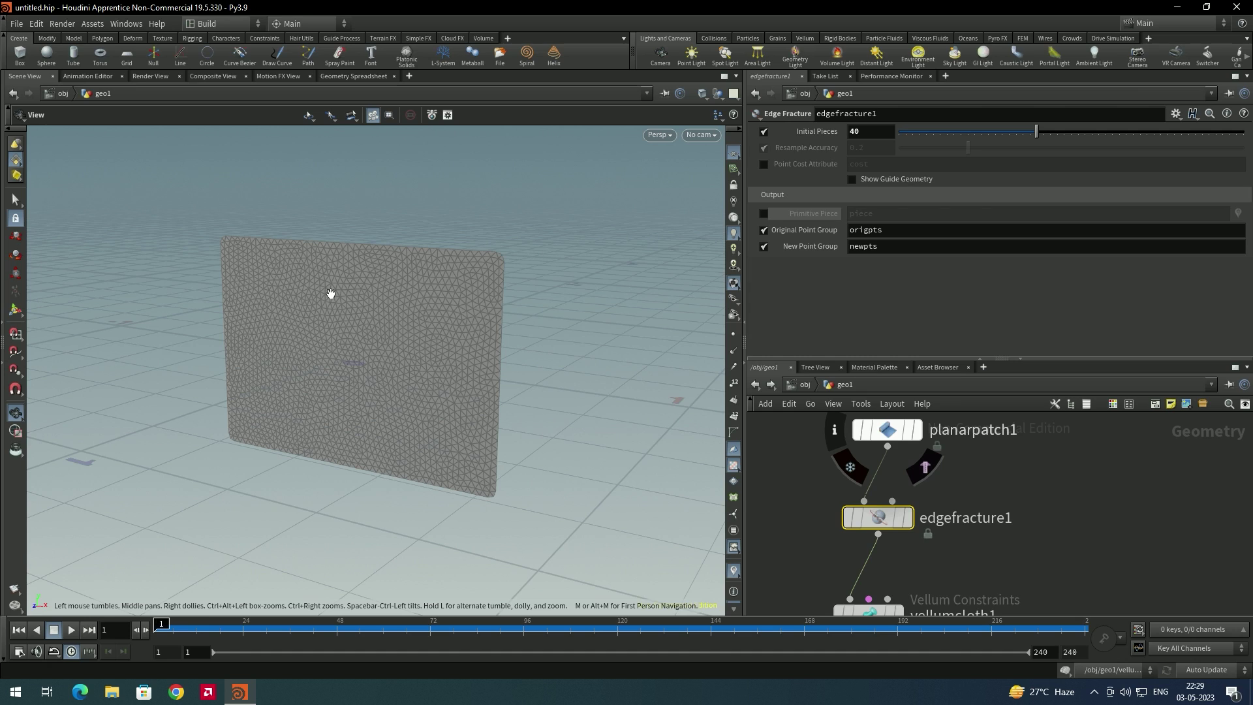
{"action": "left_click", "coordinate": [763, 132]}
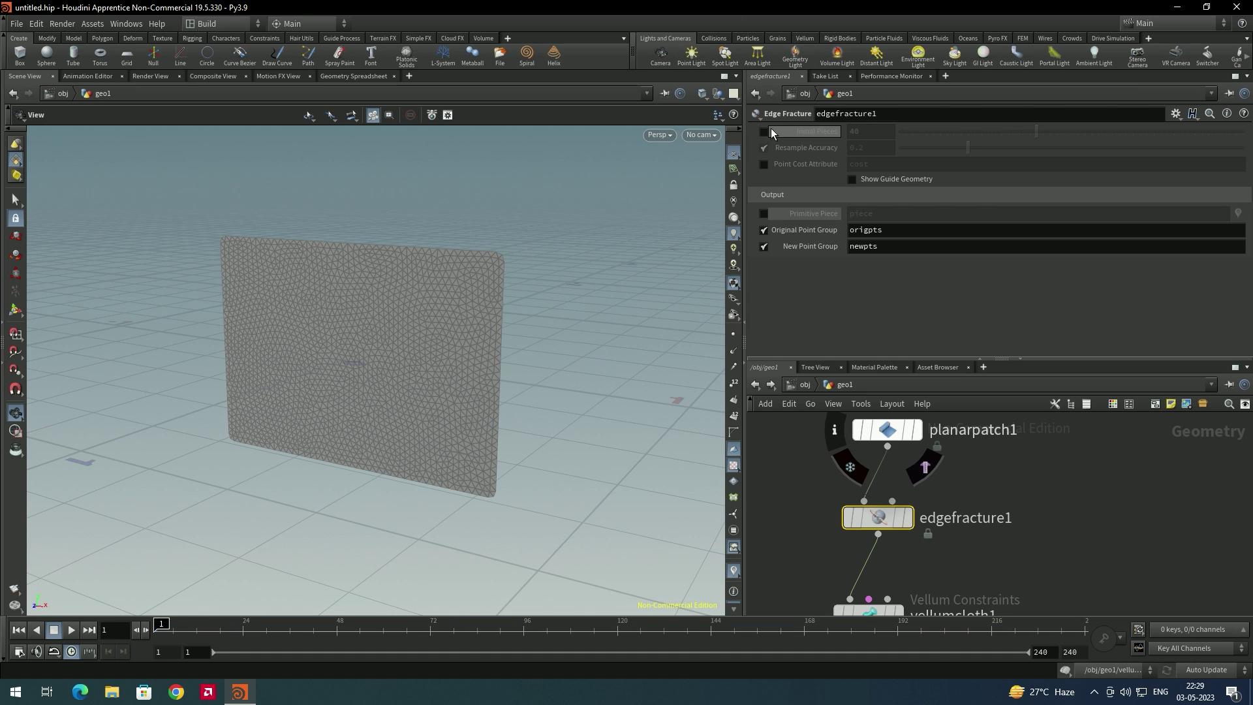
- Enable Primitive Piece on edgefracture1, and add a Draw Curve node wired into its Fracture Curves input
{"action": "left_click", "coordinate": [764, 214]}
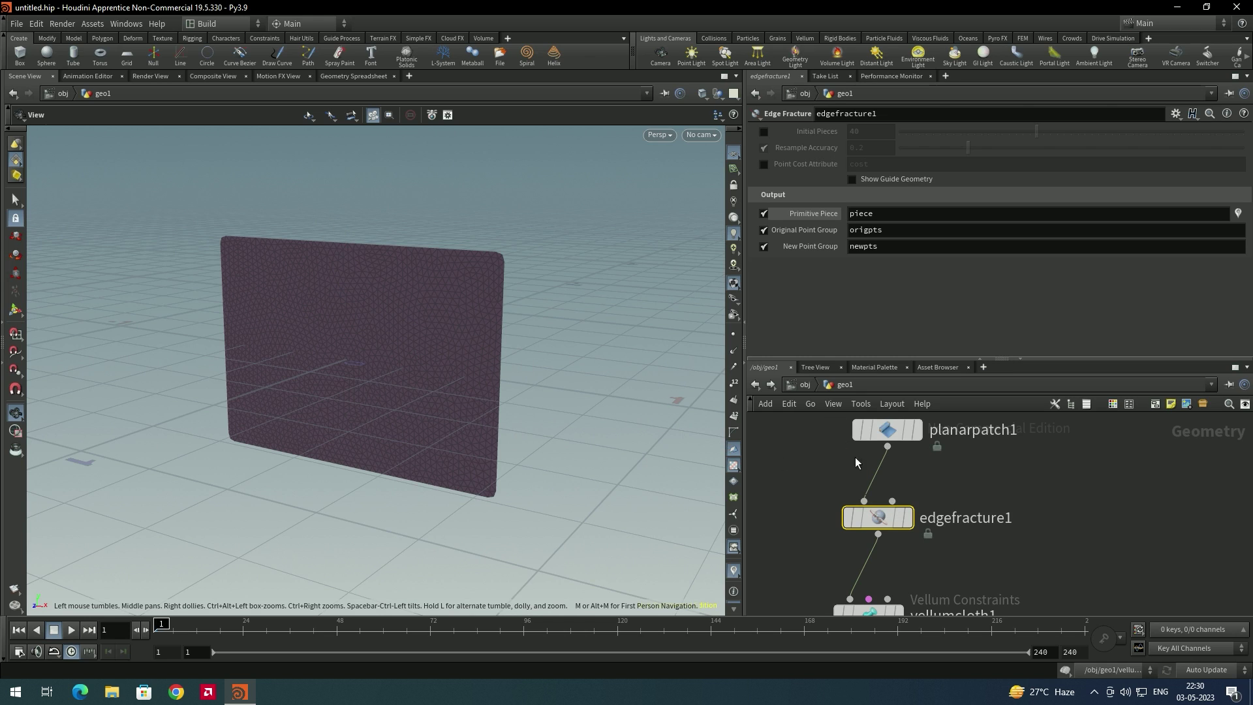
{"action": "key", "text": "Tab"}
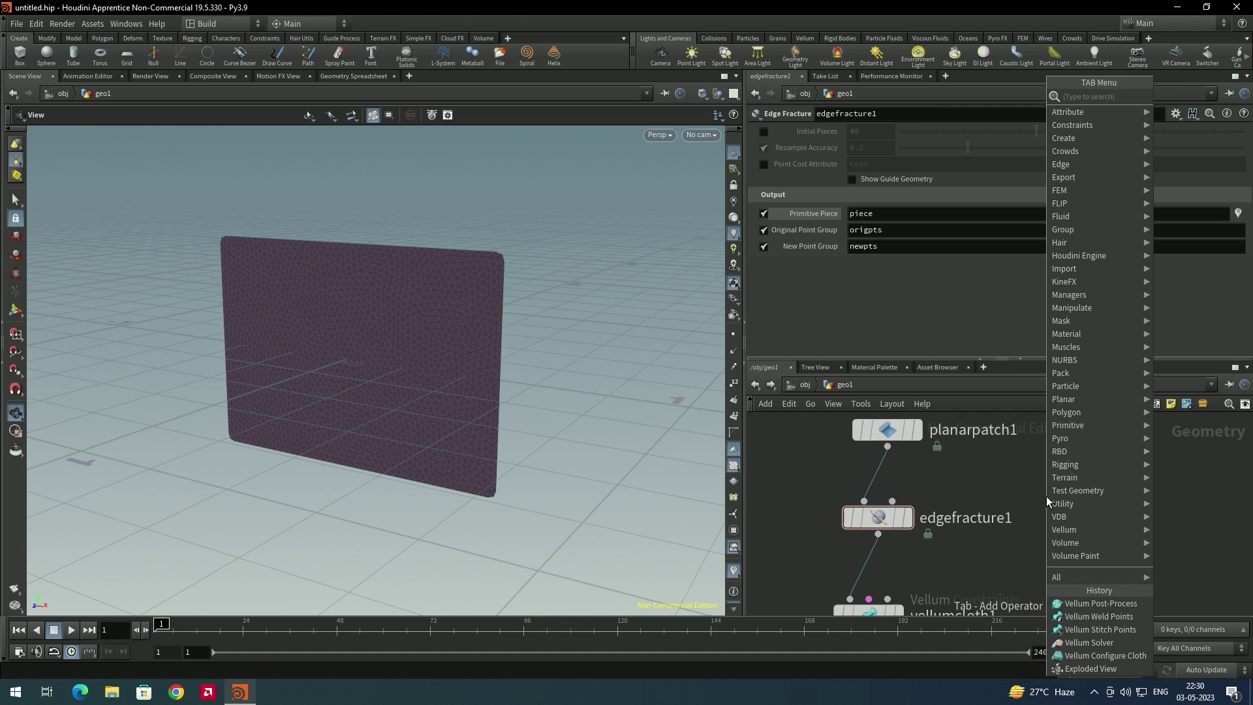
{"action": "type", "text": "drw"}
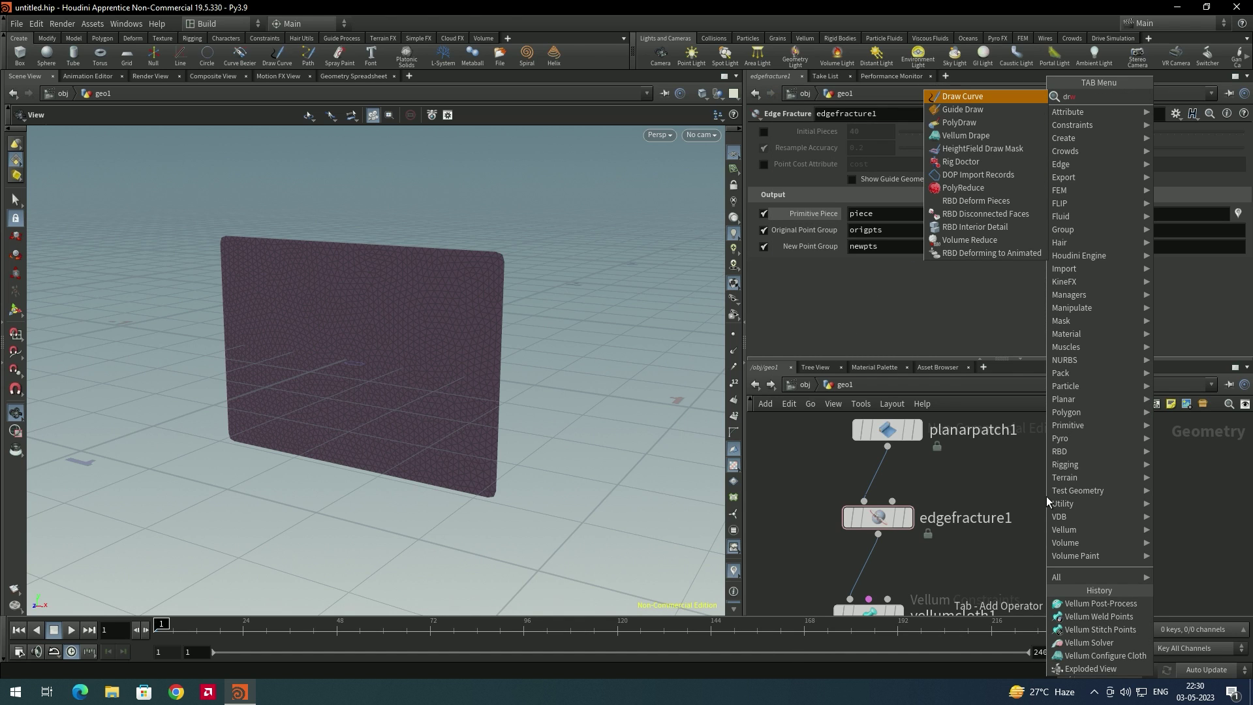
{"action": "key", "text": "Return"}
{"action": "left_click", "coordinate": [1046, 496]}
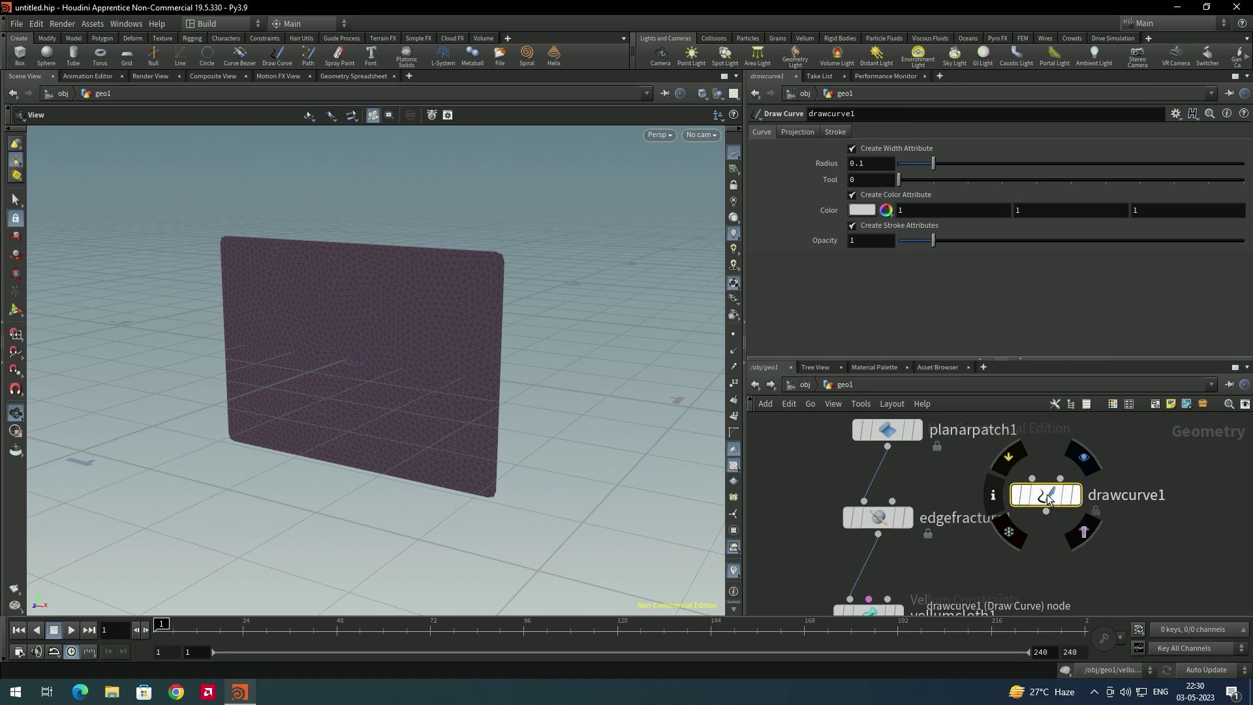
{"action": "left_click_drag", "start_coordinate": [1047, 496], "coordinate": [1046, 478]}
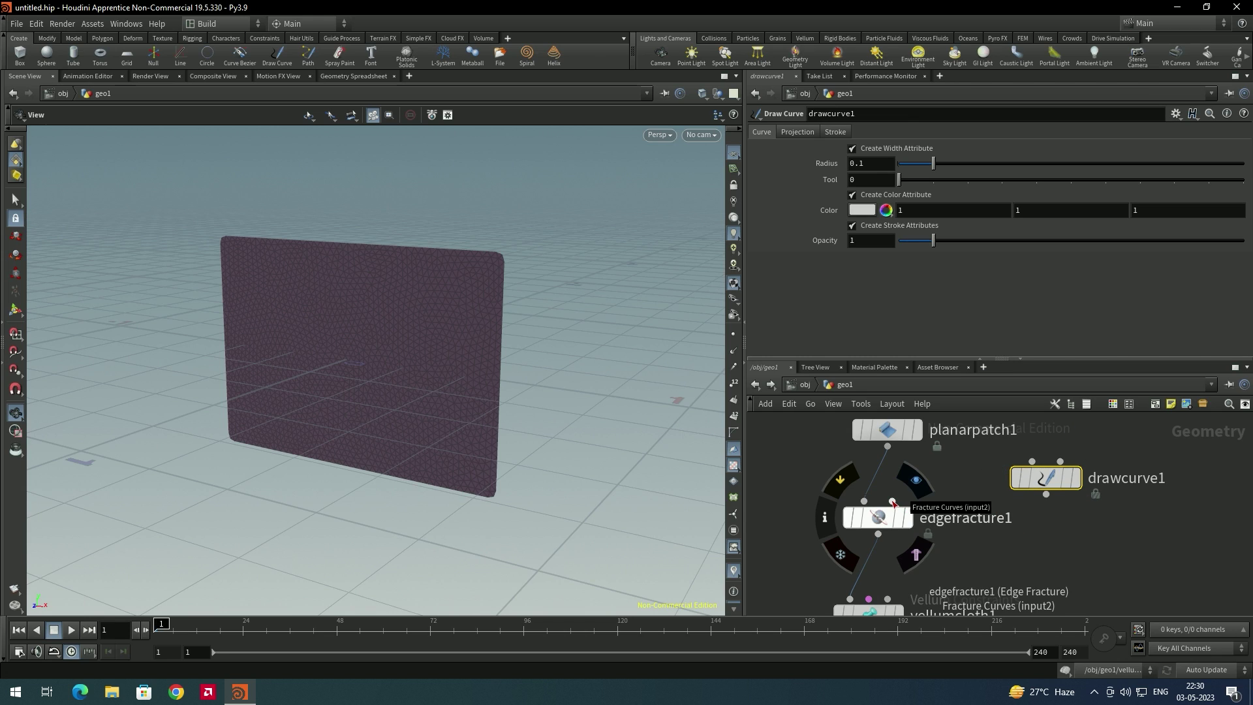
{"action": "left_click_drag", "start_coordinate": [1045, 496], "coordinate": [892, 501]}
{"action": "left_click_drag", "start_coordinate": [1046, 477], "coordinate": [1048, 466]}
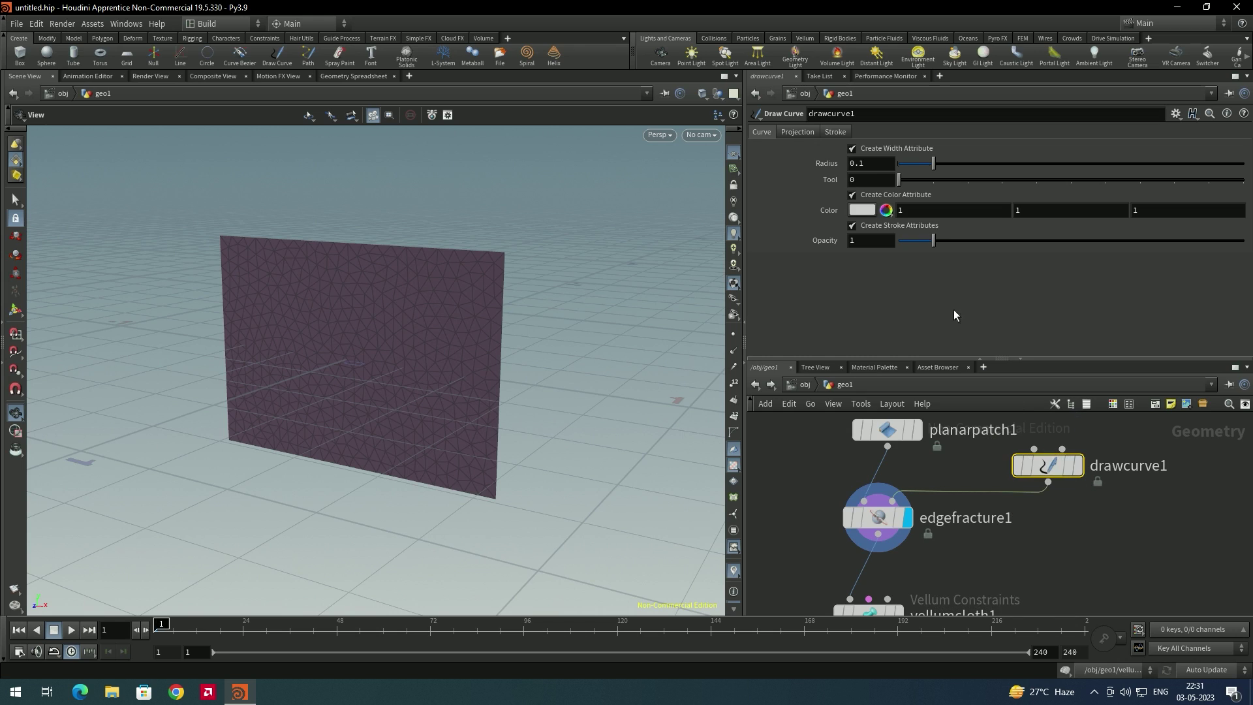
- Disable Create Width Attribute, Create Color Attribute and Create Stroke Attributes on the drawcurve1 node
{"action": "left_click", "coordinate": [882, 147]}
{"action": "left_click", "coordinate": [874, 194]}
{"action": "left_click", "coordinate": [878, 226]}
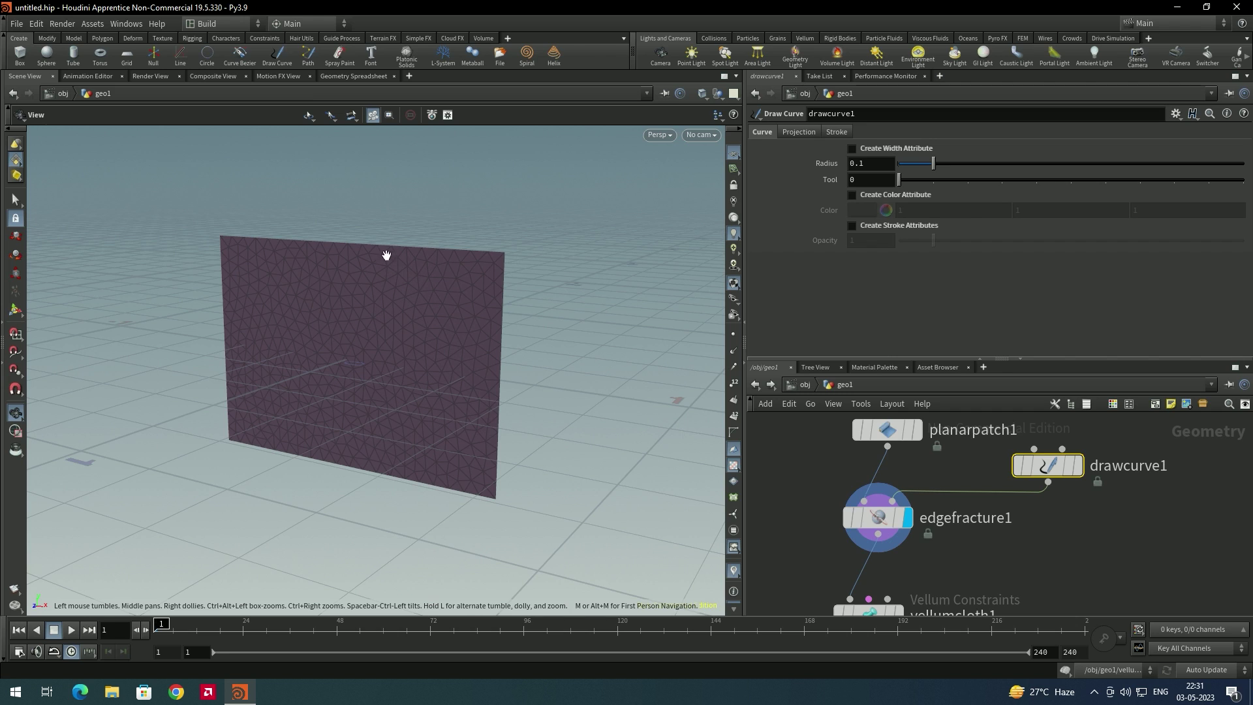
- Draw a wavy curve from above the patch's top edge down through its middle to below the bottom edge, then select edgefracture1
{"action": "key", "text": "Return"}
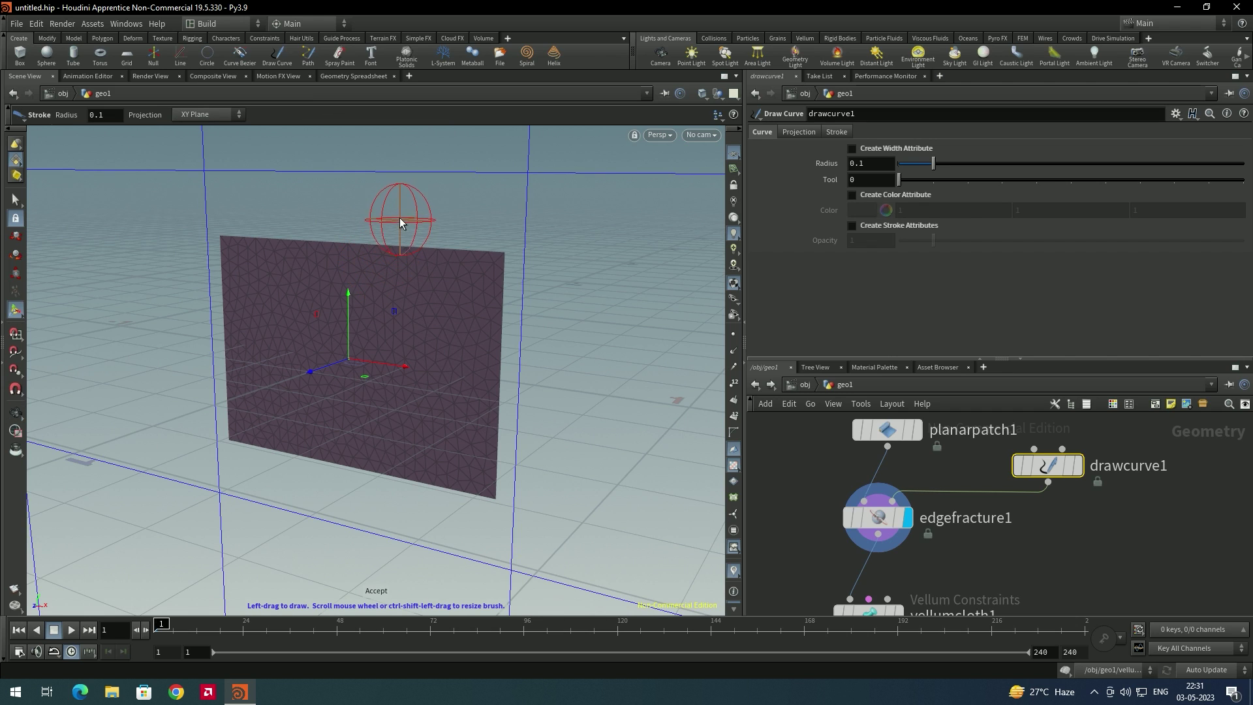
{"action": "mouse_move", "coordinate": [389, 195]}
{"action": "left_mouse_down"}
{"action": "mouse_move", "coordinate": [339, 247]}
{"action": "mouse_move", "coordinate": [374, 332]}
{"action": "mouse_move", "coordinate": [338, 371]}
{"action": "left_mouse_up"}
{"action": "mouse_move", "coordinate": [353, 425]}
{"action": "left_mouse_down"}
{"action": "mouse_move", "coordinate": [387, 442]}
{"action": "mouse_move", "coordinate": [398, 472]}
{"action": "mouse_move", "coordinate": [325, 502]}
{"action": "left_mouse_up"}
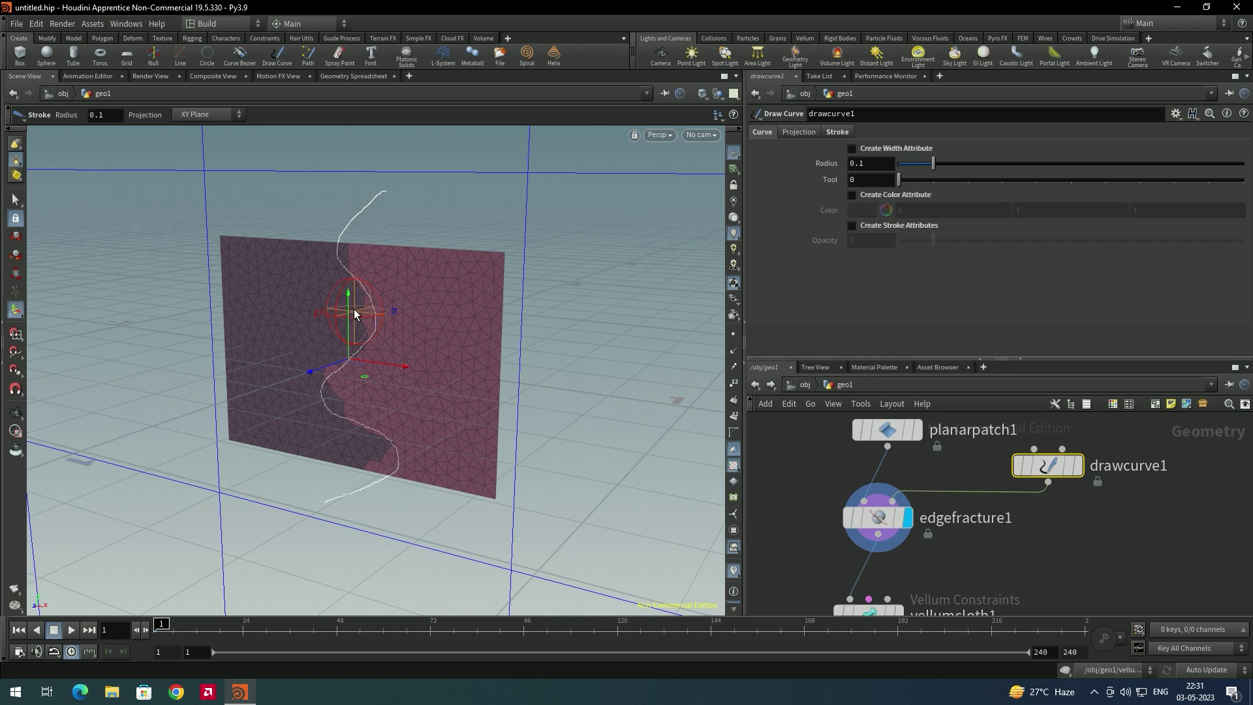
{"action": "left_click", "coordinate": [877, 517]}
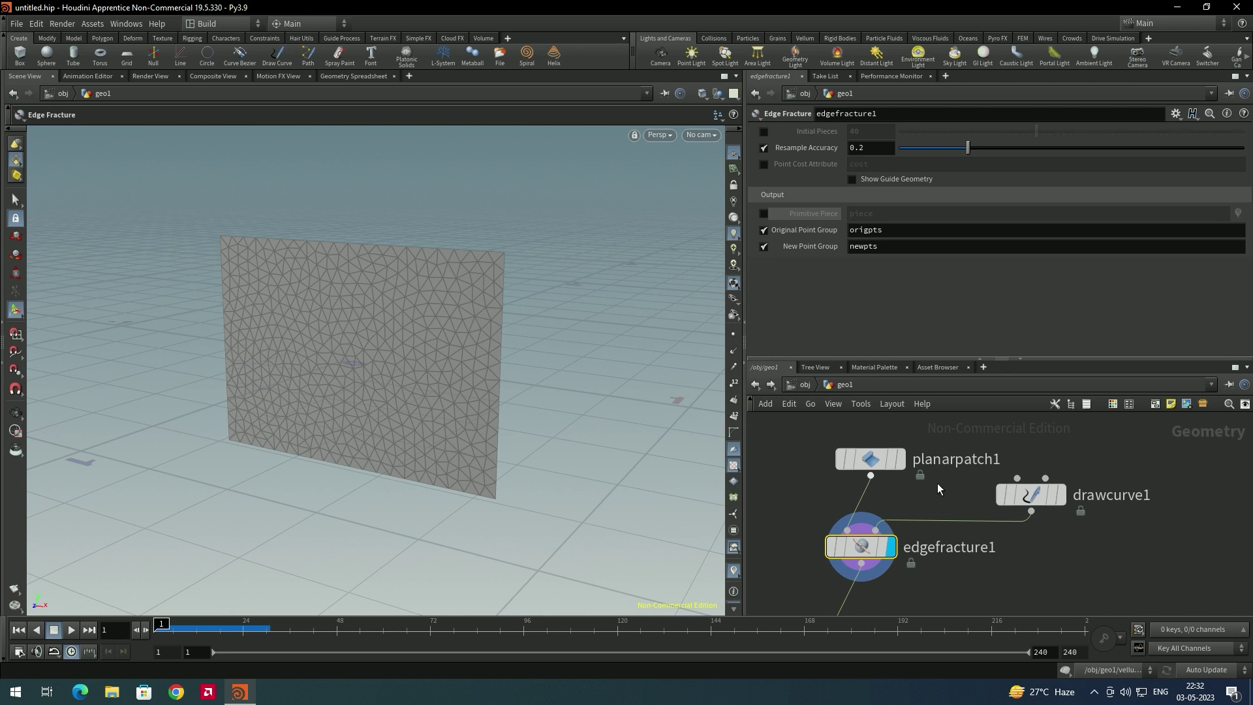
- Add three more drawcurve1 strokes: one down each side of the middle curve and one cutting off the patch's upper-right corner
{"action": "left_click", "coordinate": [1037, 497]}
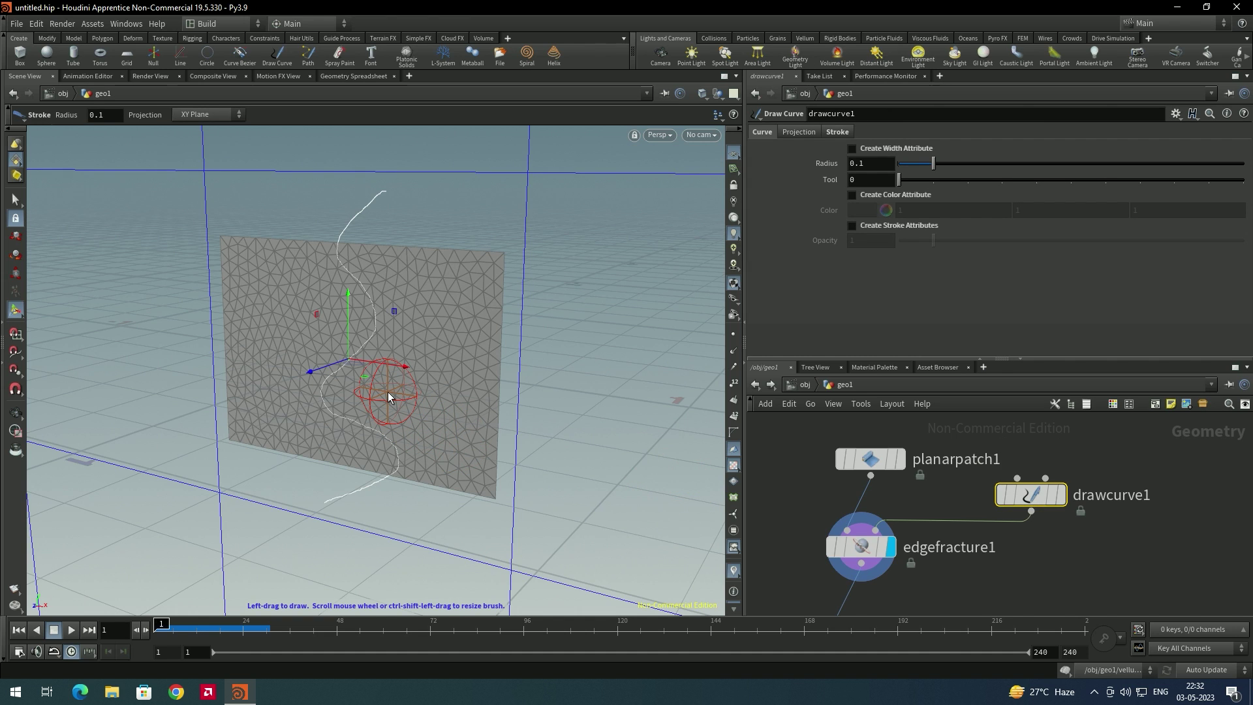
{"action": "left_click", "coordinate": [16, 412]}
{"action": "left_click_drag", "start_coordinate": [224, 414], "coordinate": [285, 410]}
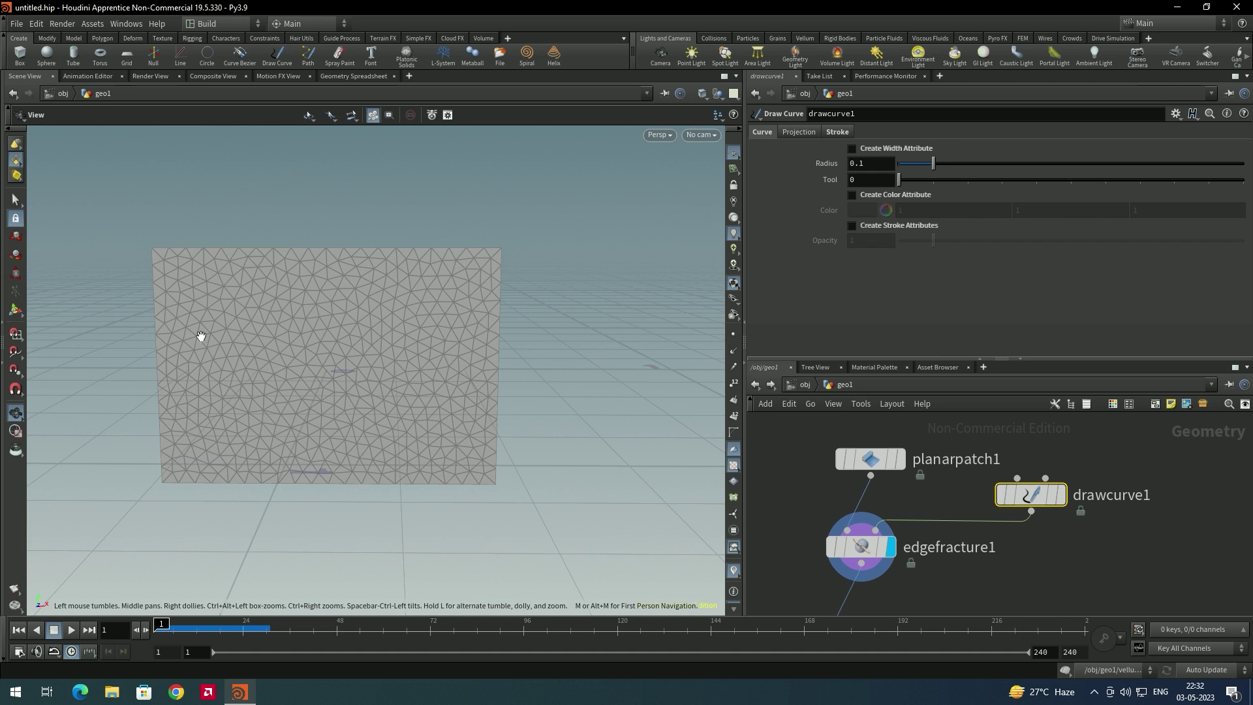
{"action": "key", "text": "Return"}
{"action": "mouse_move", "coordinate": [263, 213]}
{"action": "left_mouse_down"}
{"action": "mouse_move", "coordinate": [230, 241]}
{"action": "mouse_move", "coordinate": [226, 317]}
{"action": "mouse_move", "coordinate": [256, 379]}
{"action": "mouse_move", "coordinate": [231, 503]}
{"action": "left_mouse_up"}
{"action": "mouse_move", "coordinate": [410, 225]}
{"action": "left_mouse_down"}
{"action": "mouse_move", "coordinate": [389, 275]}
{"action": "mouse_move", "coordinate": [437, 390]}
{"action": "mouse_move", "coordinate": [435, 486]}
{"action": "mouse_move", "coordinate": [452, 515]}
{"action": "left_mouse_up"}
{"action": "mouse_move", "coordinate": [454, 214]}
{"action": "left_mouse_down"}
{"action": "mouse_move", "coordinate": [461, 292]}
{"action": "mouse_move", "coordinate": [503, 356]}
{"action": "left_mouse_up"}
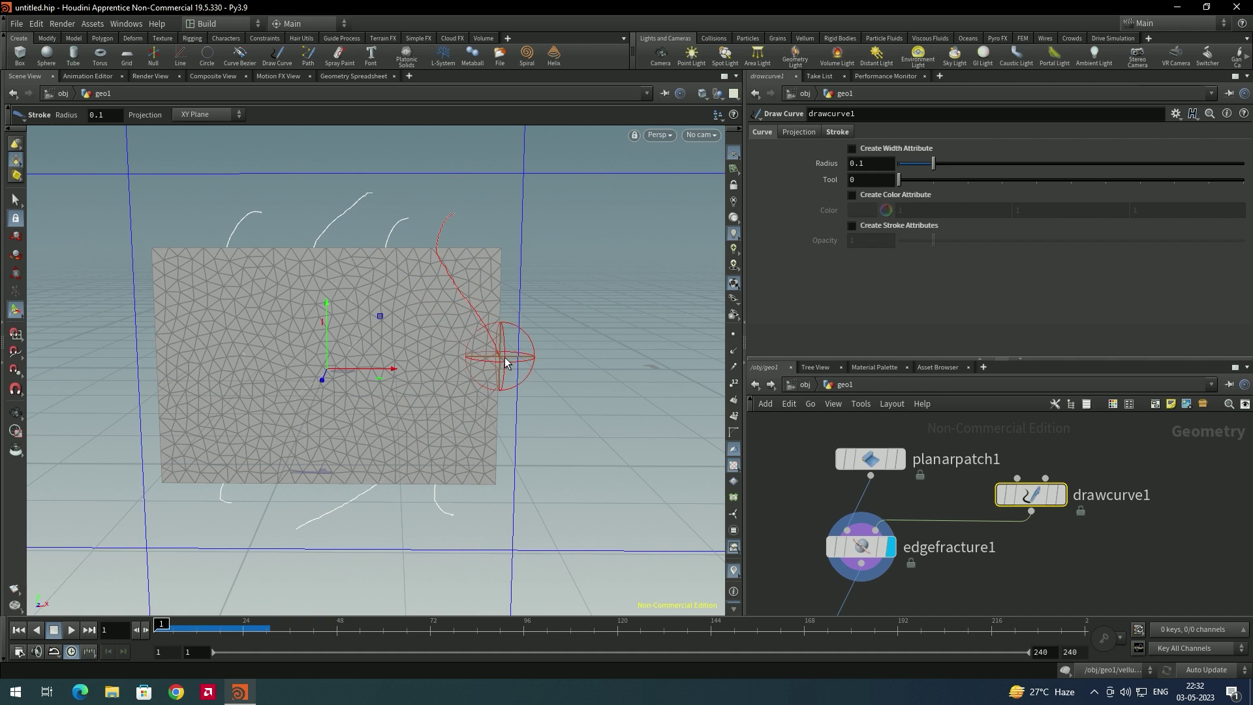
- Turn on Primitive Piece for edgefracture1 to examine the pieces cut by the curves, and turn it off again
{"action": "left_click", "coordinate": [868, 558]}
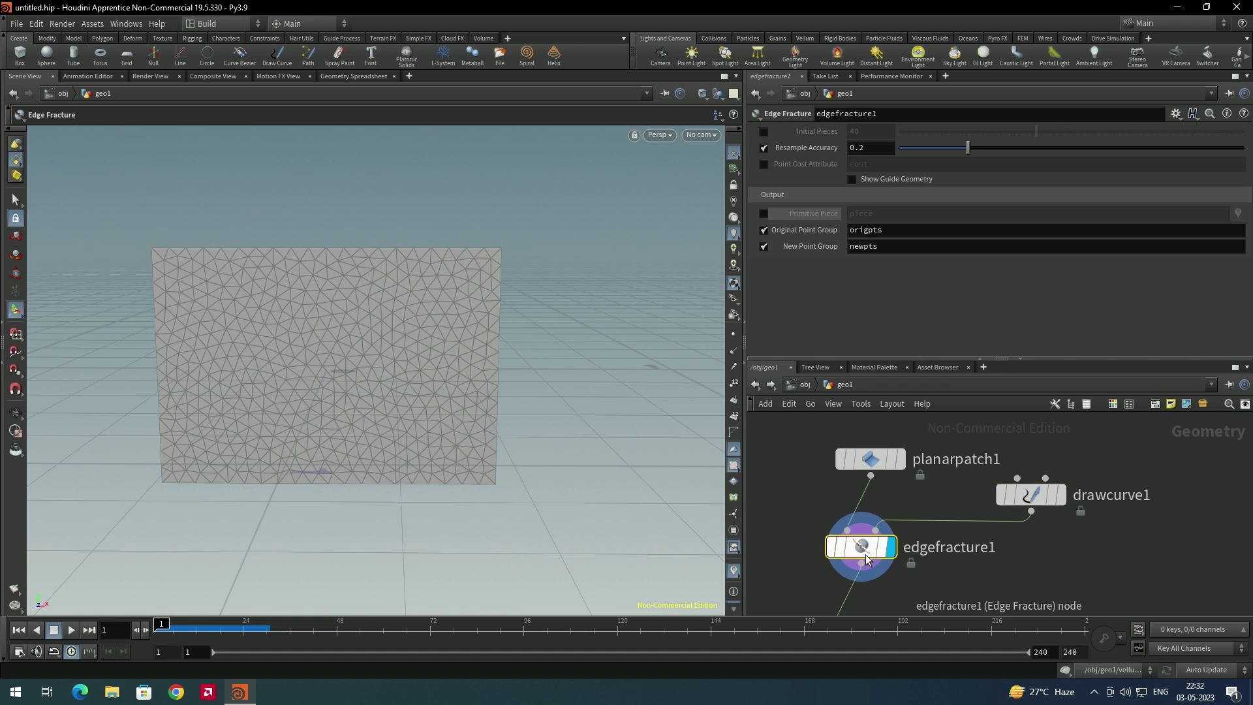
{"action": "left_click", "coordinate": [764, 213]}
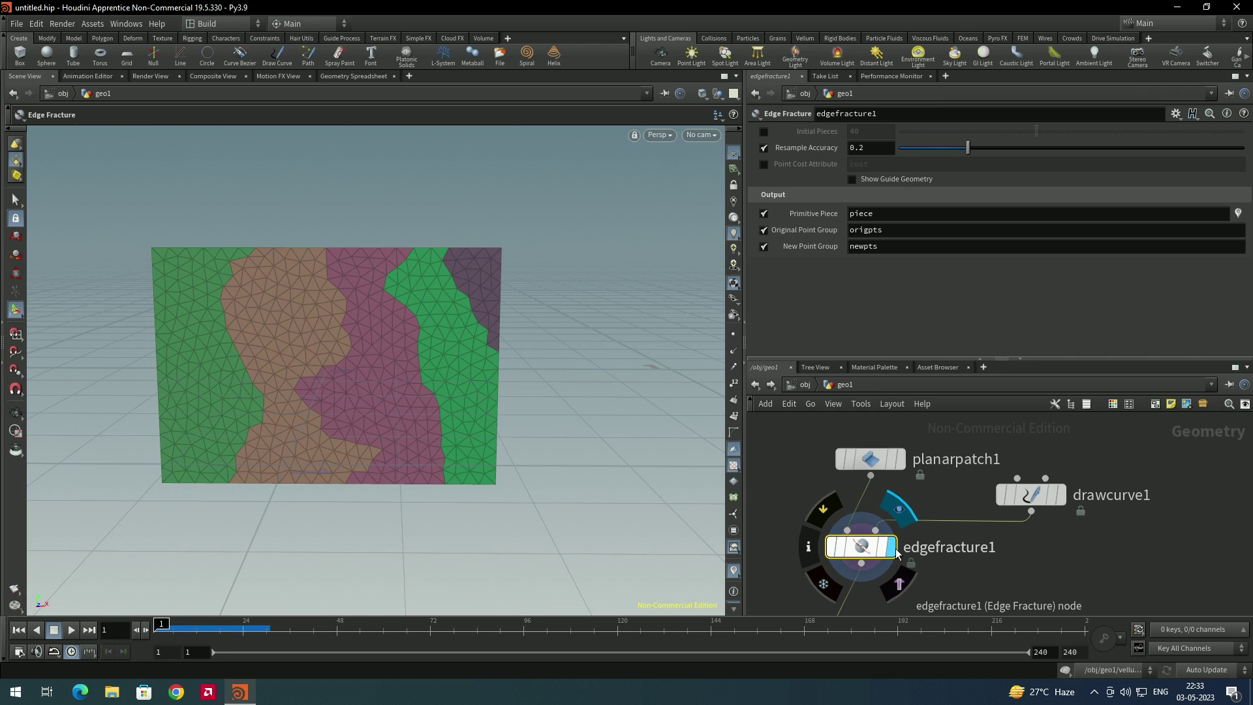
{"action": "left_click", "coordinate": [893, 458]}
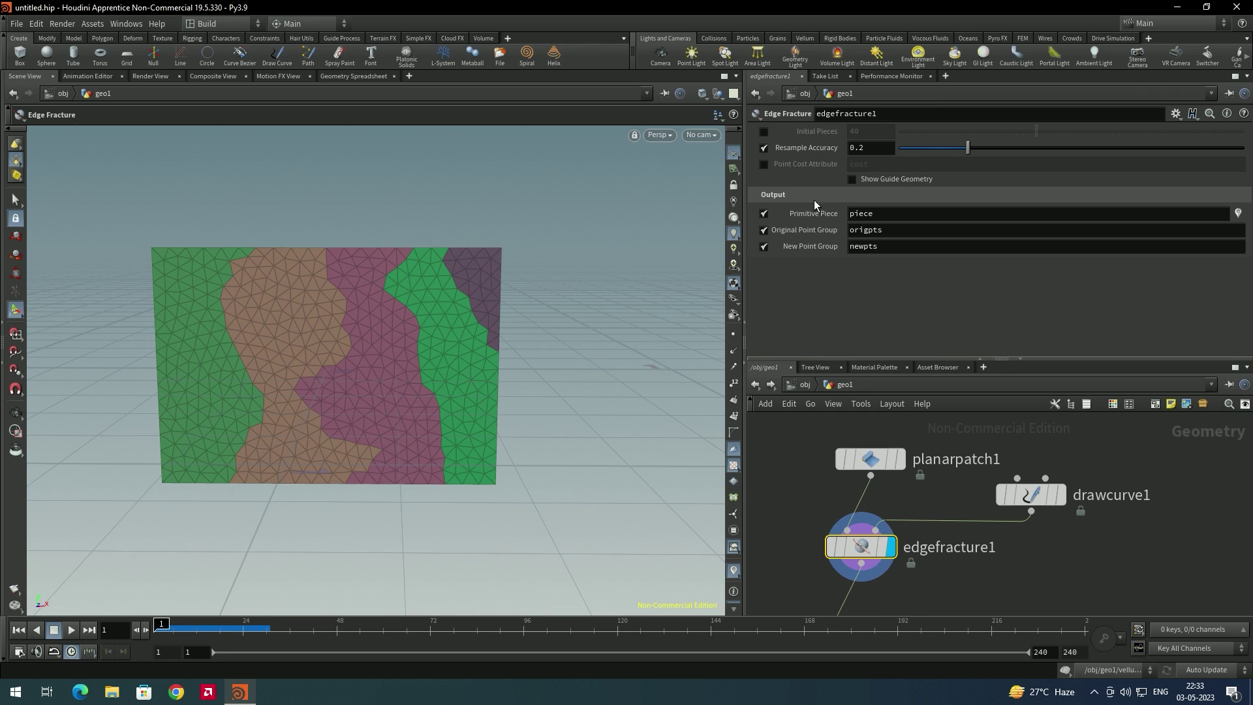
{"action": "left_click", "coordinate": [763, 213]}
- Display vellumpostprocess1's output, then play and pause the curve-fractured cloth simulation from the first frame twice
{"action": "scroll", "coordinate": [946, 522], "scroll_direction": "down", "scroll_amount": 10}
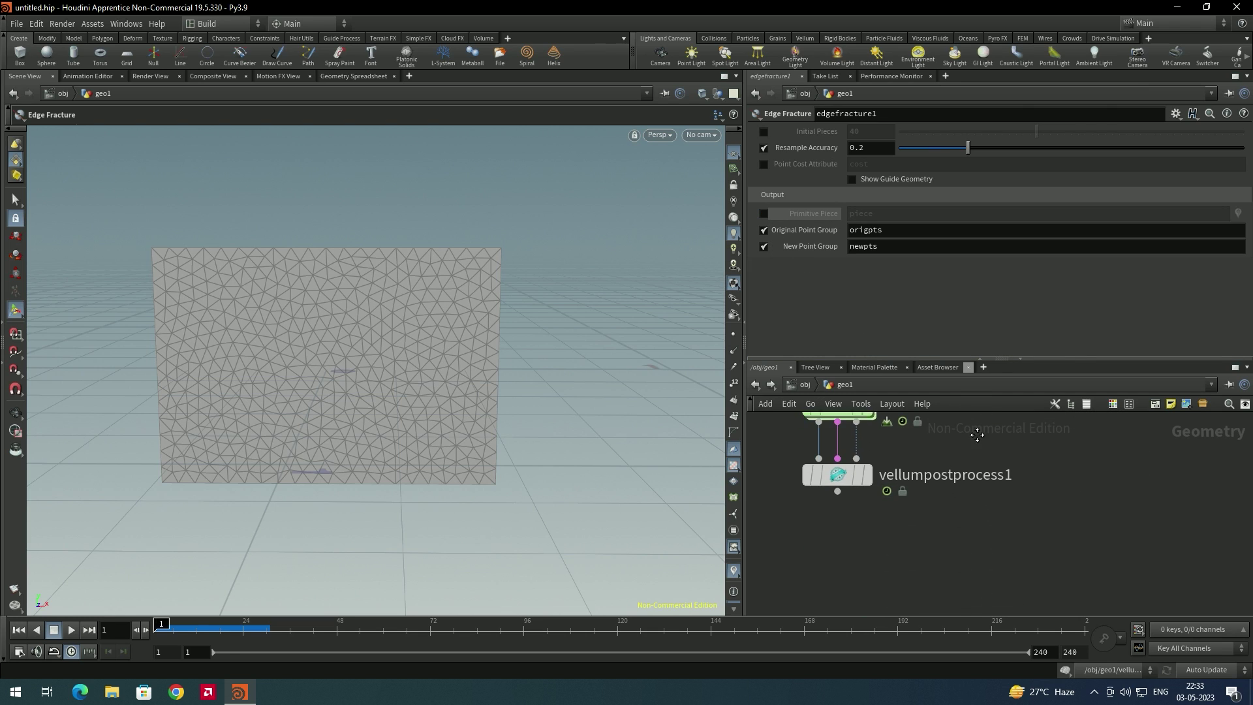
{"action": "left_click", "coordinate": [872, 471]}
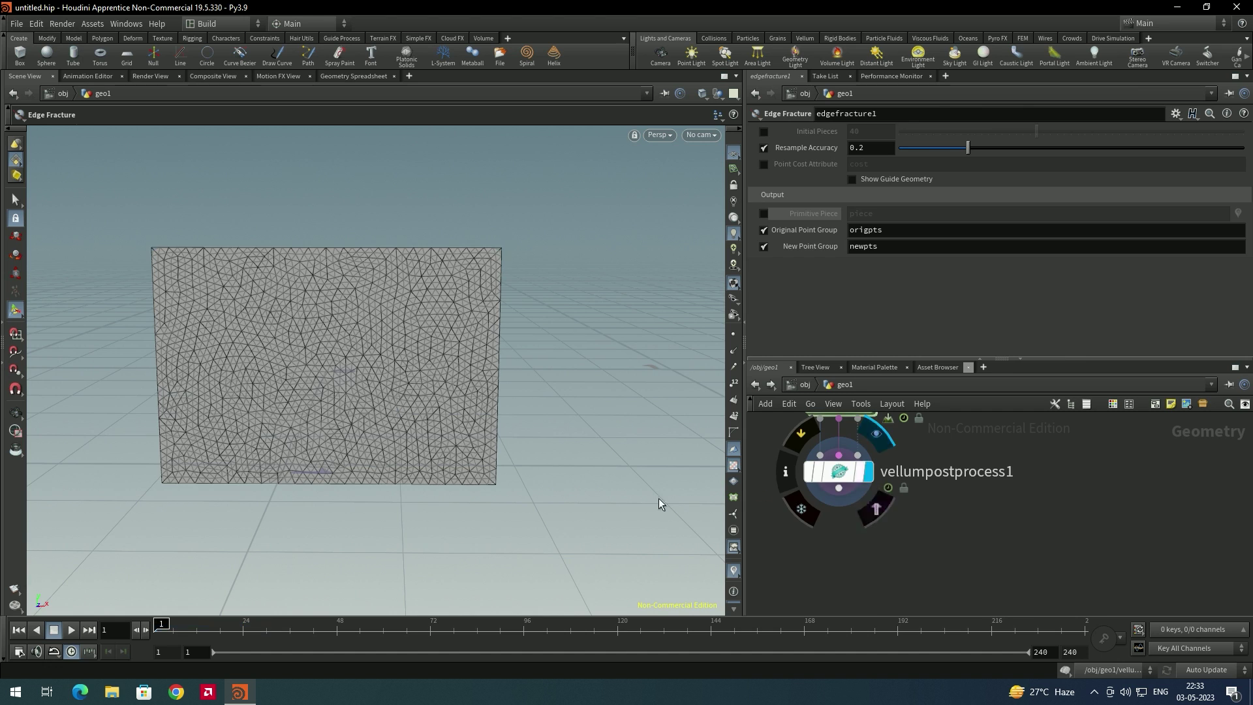
{"action": "left_click", "coordinate": [69, 635]}
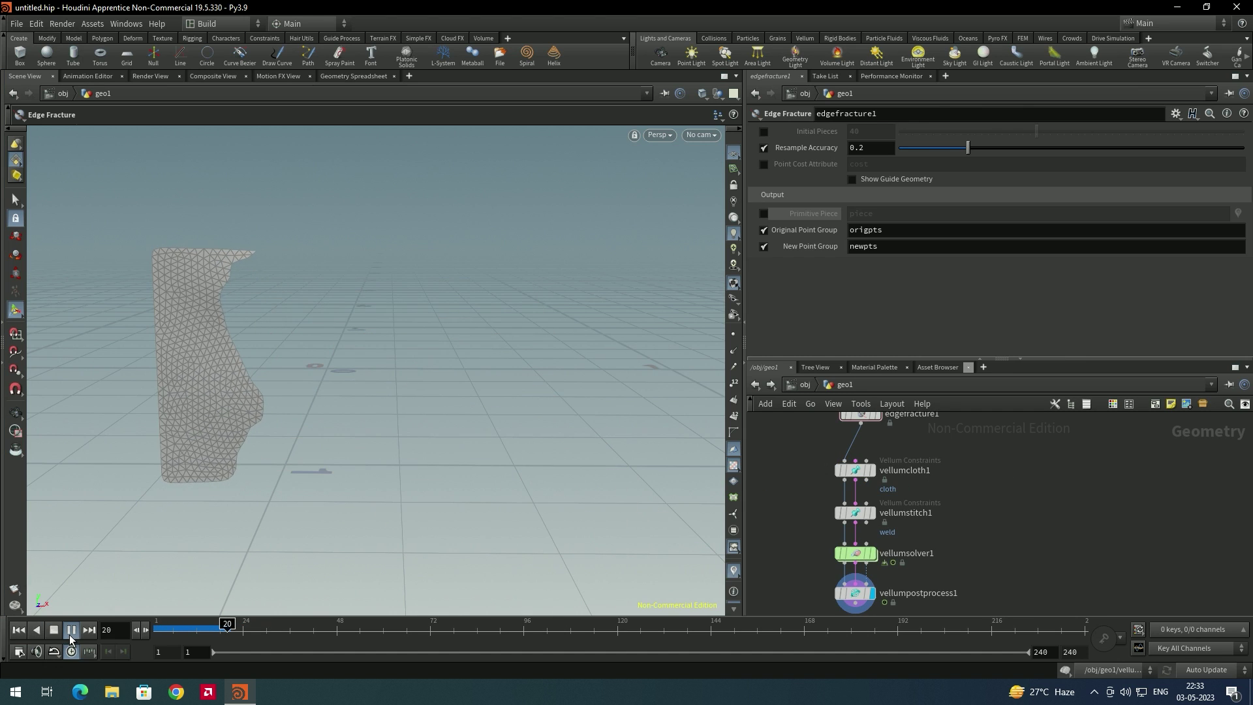
{"action": "left_click", "coordinate": [69, 634]}
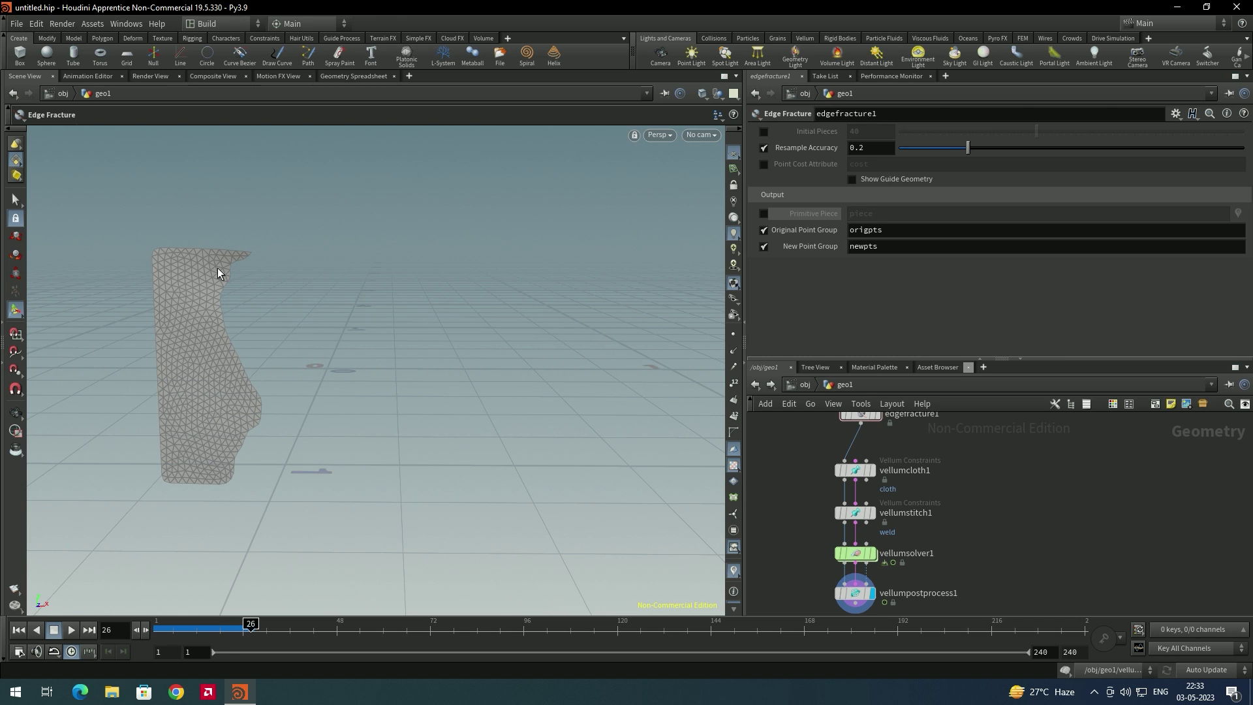
{"action": "left_click", "coordinate": [71, 631]}
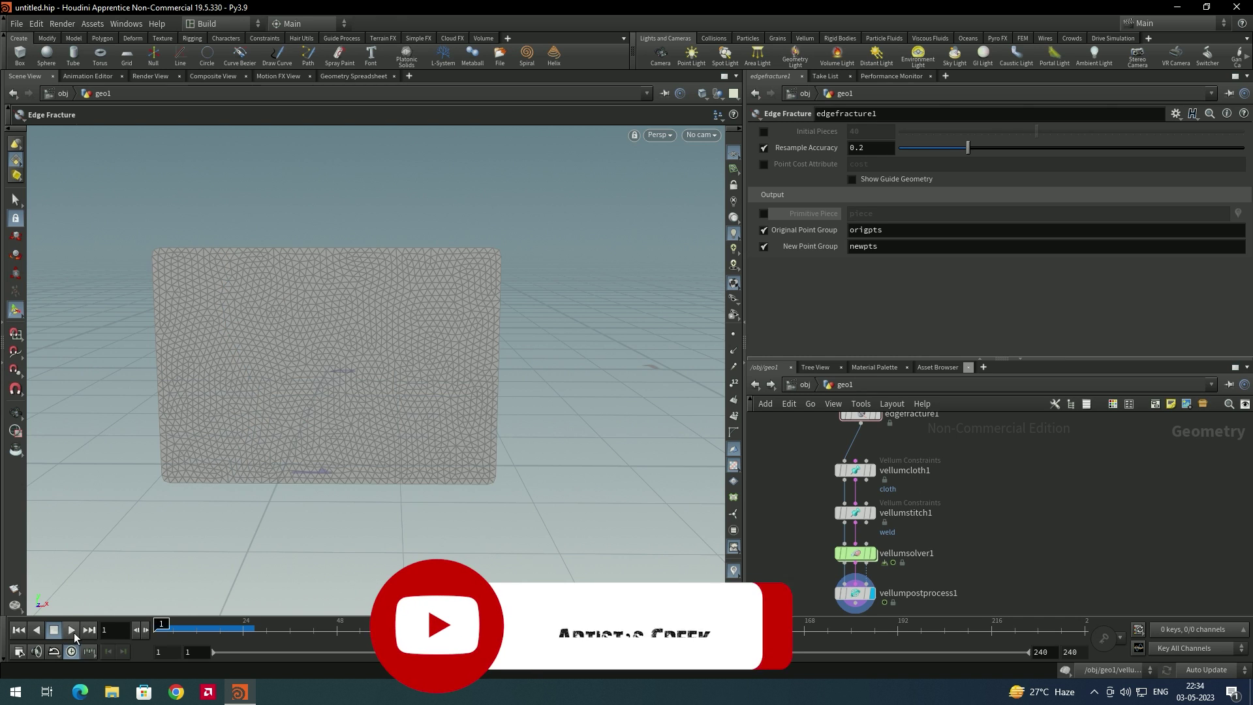
{"action": "left_click", "coordinate": [72, 631]}
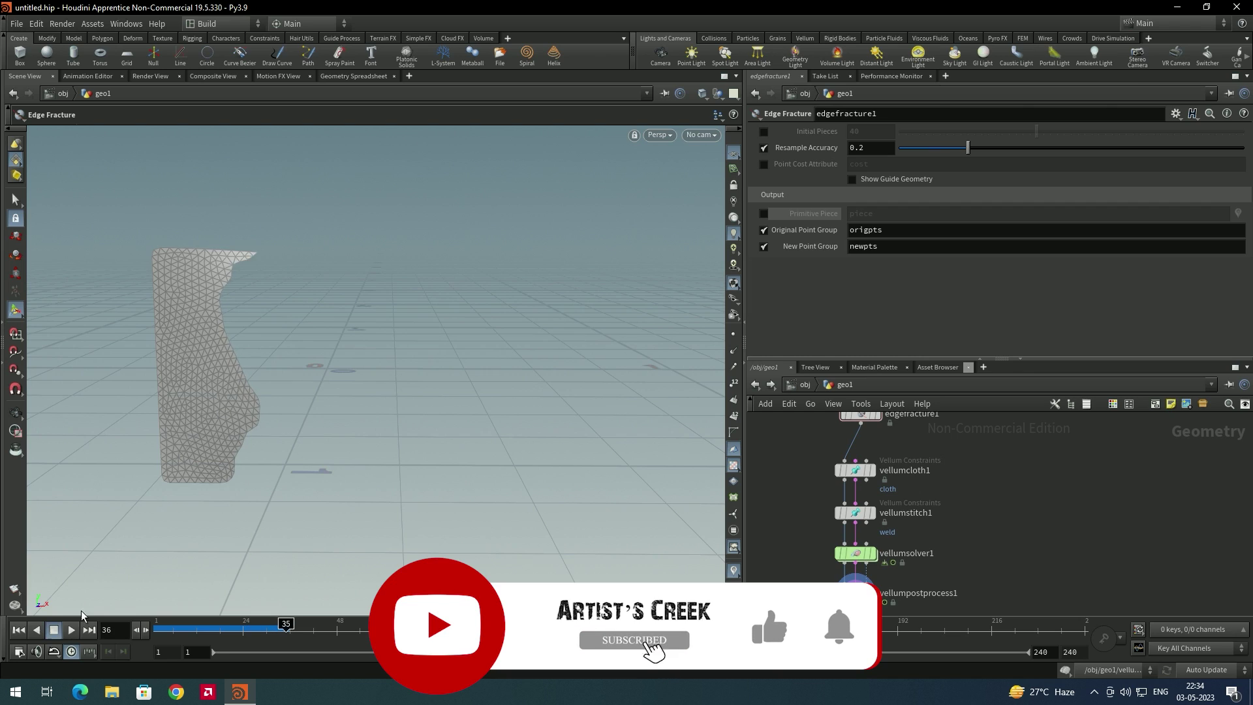